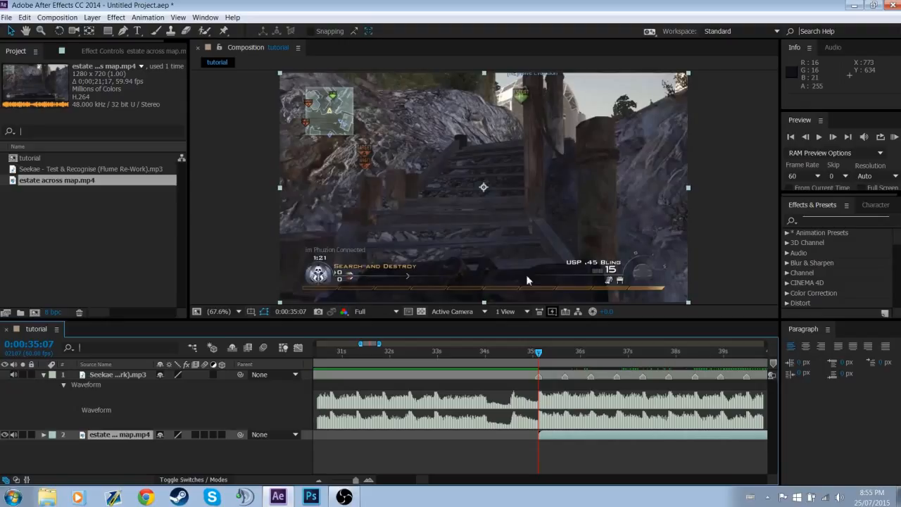
{"action": "left_click", "coordinate": [260, 456]}
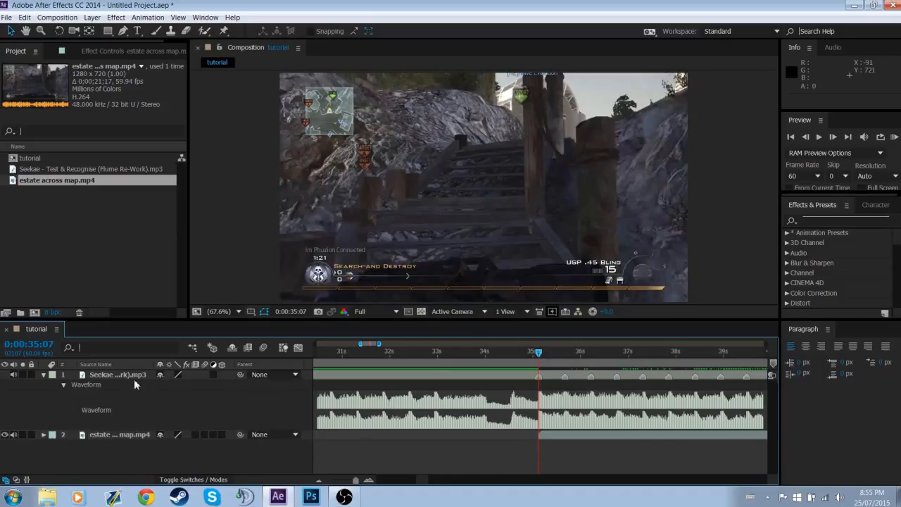
{"action": "left_click", "coordinate": [126, 434]}
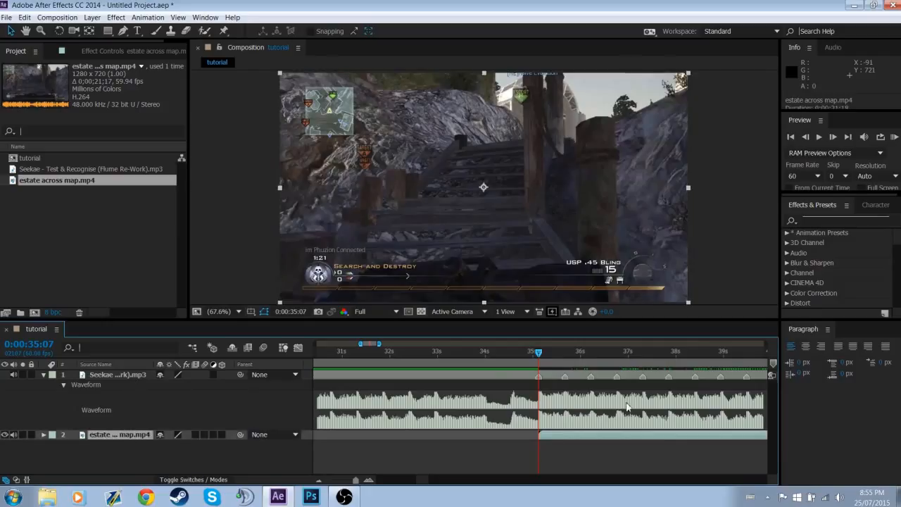
{"action": "left_click", "coordinate": [688, 450]}
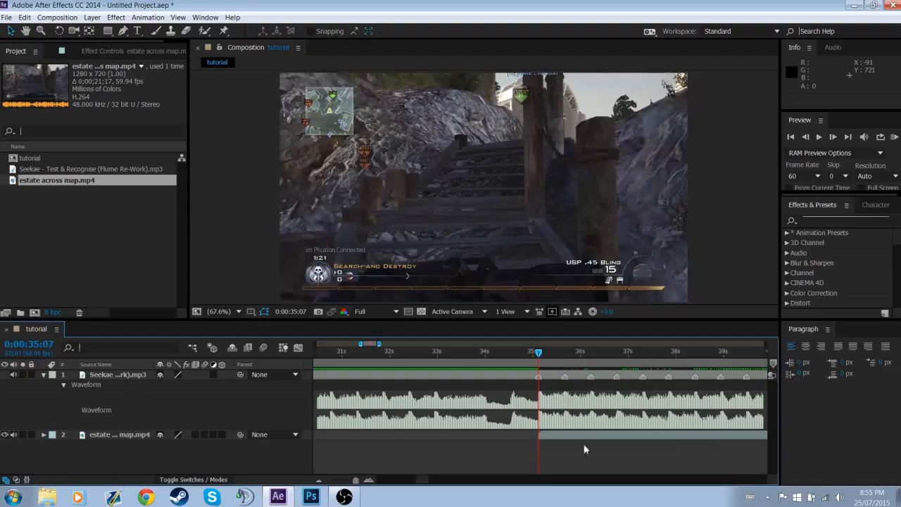
{"action": "left_click", "coordinate": [138, 437]}
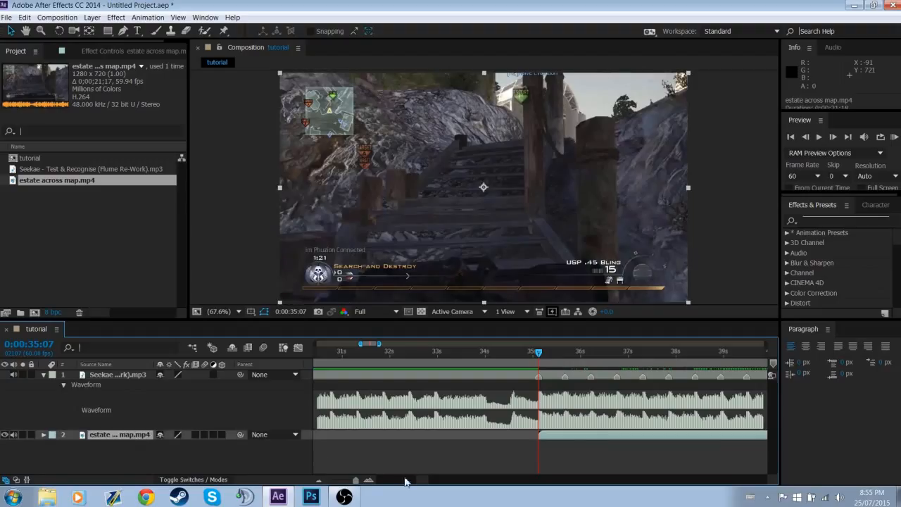
Move the playhead to the music layer's first beat marker at 0:00:35:07
{"action": "scroll", "coordinate": [423, 481], "scroll_direction": "right", "scroll_amount": 3}
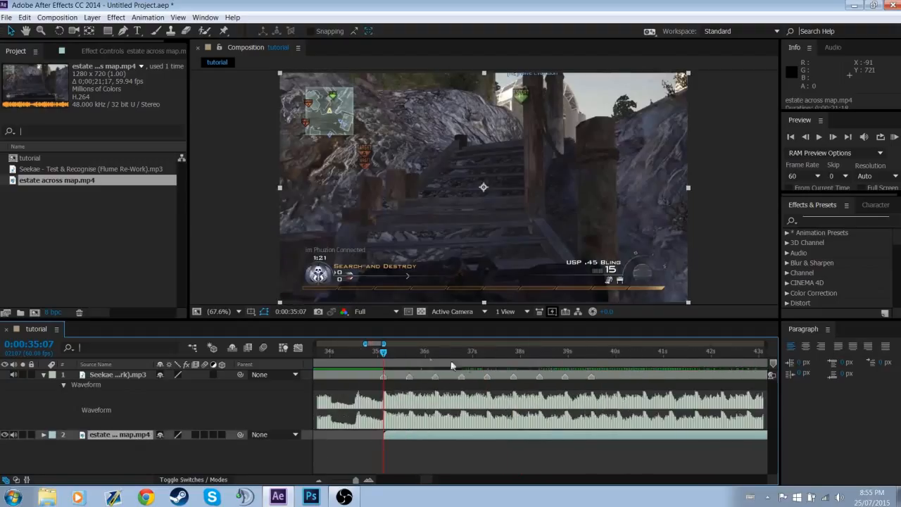
{"action": "mouse_move", "coordinate": [385, 354]}
{"action": "left_mouse_down"}
{"action": "mouse_move", "coordinate": [449, 368]}
{"action": "mouse_move", "coordinate": [585, 372]}
{"action": "mouse_move", "coordinate": [394, 378]}
{"action": "left_mouse_up"}
{"action": "left_click", "coordinate": [383, 379]}
{"action": "right_click", "coordinate": [382, 379]}
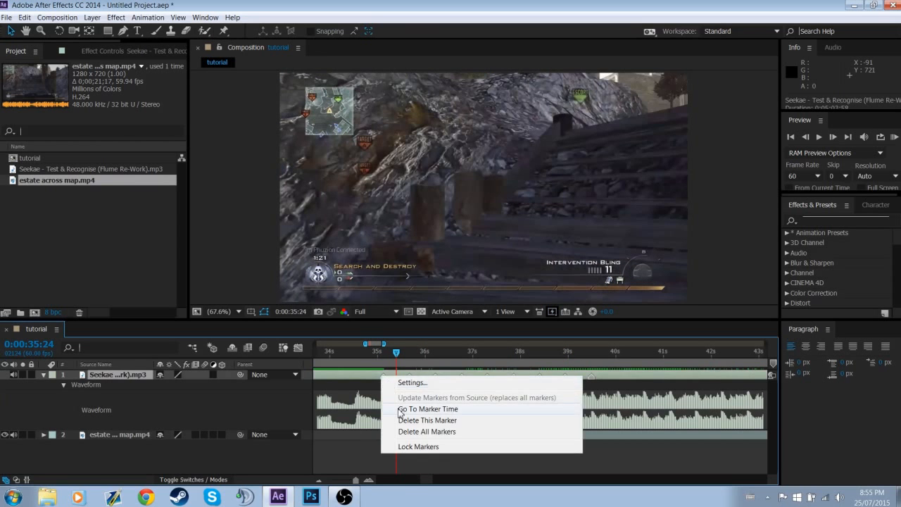
{"action": "left_click", "coordinate": [422, 408]}
{"action": "left_click", "coordinate": [368, 480]}
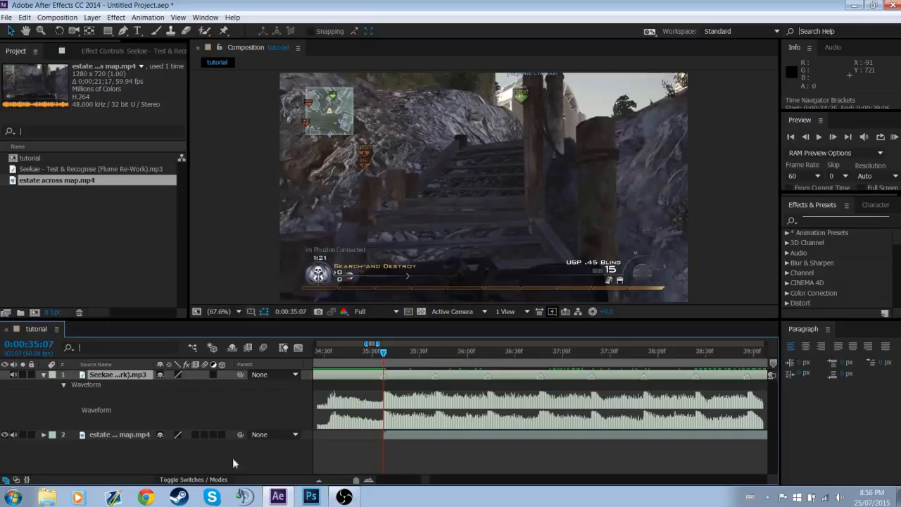
{"action": "left_click", "coordinate": [165, 461]}
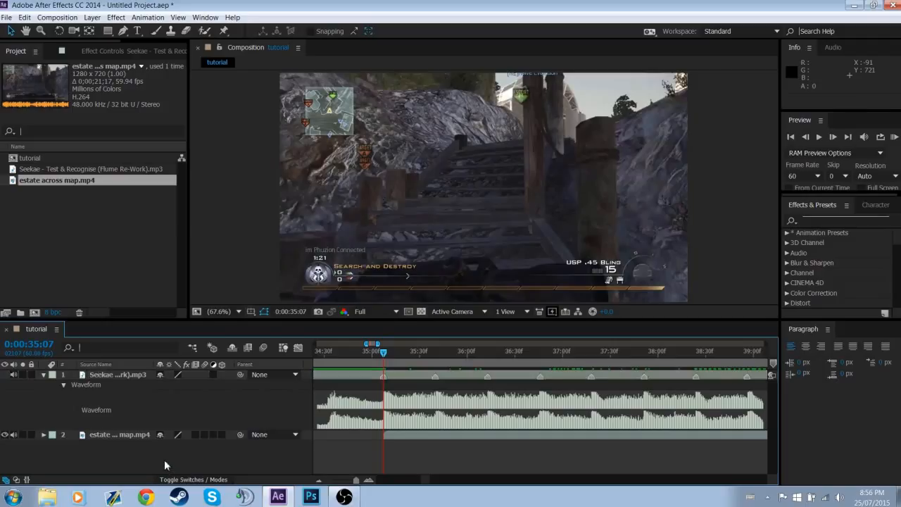
{"action": "left_click", "coordinate": [134, 436]}
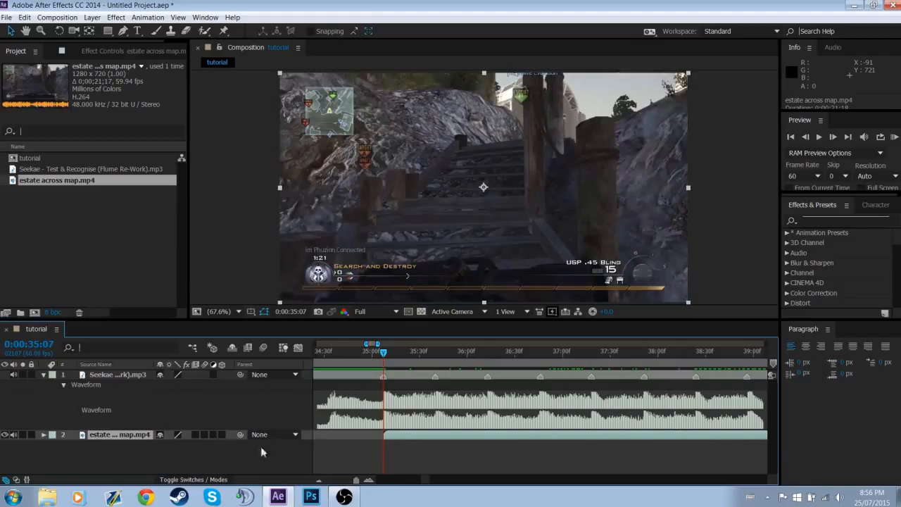
{"action": "left_click", "coordinate": [409, 452]}
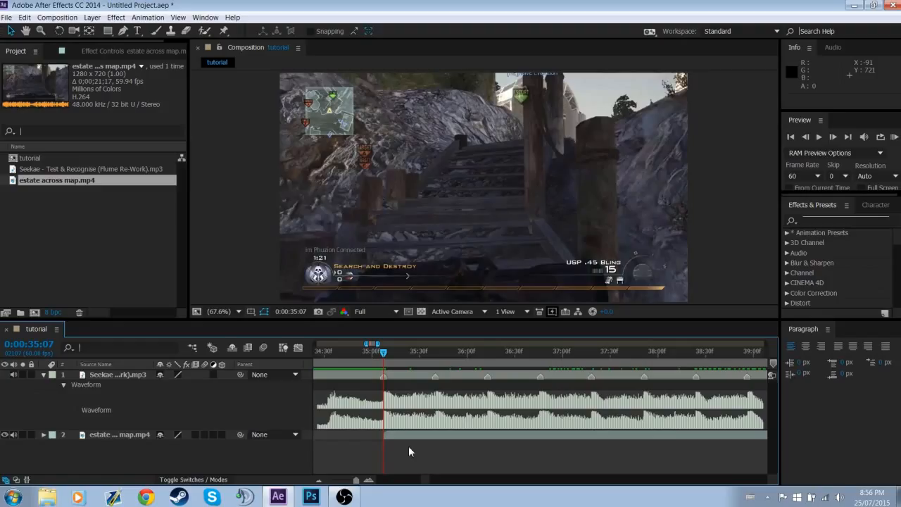
Time-stretch the estate across map.mp4 layer with a stretch factor of 130
{"action": "right_click", "coordinate": [416, 436]}
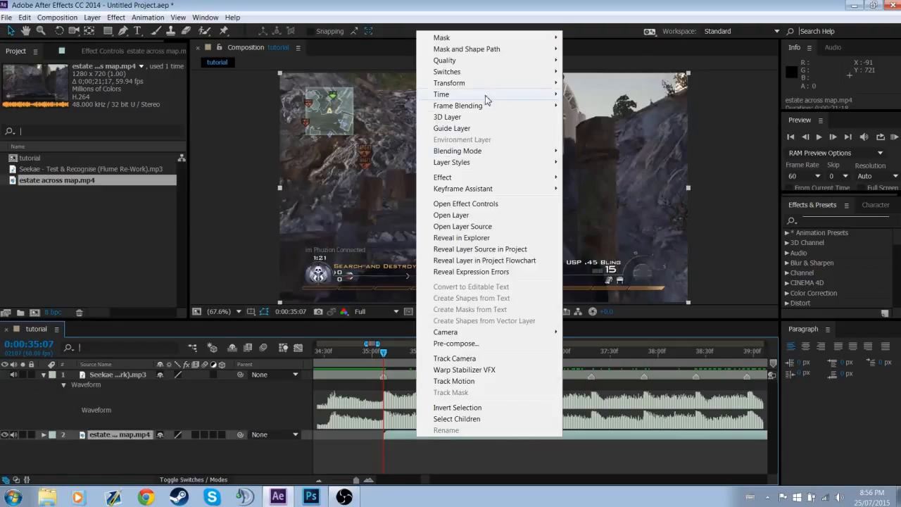
{"action": "mouse_move", "coordinate": [533, 96]}
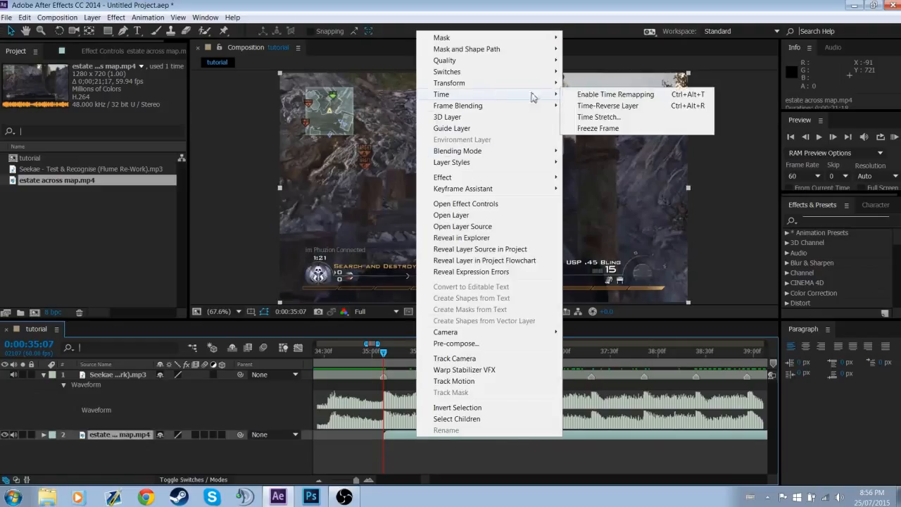
{"action": "left_click", "coordinate": [606, 120]}
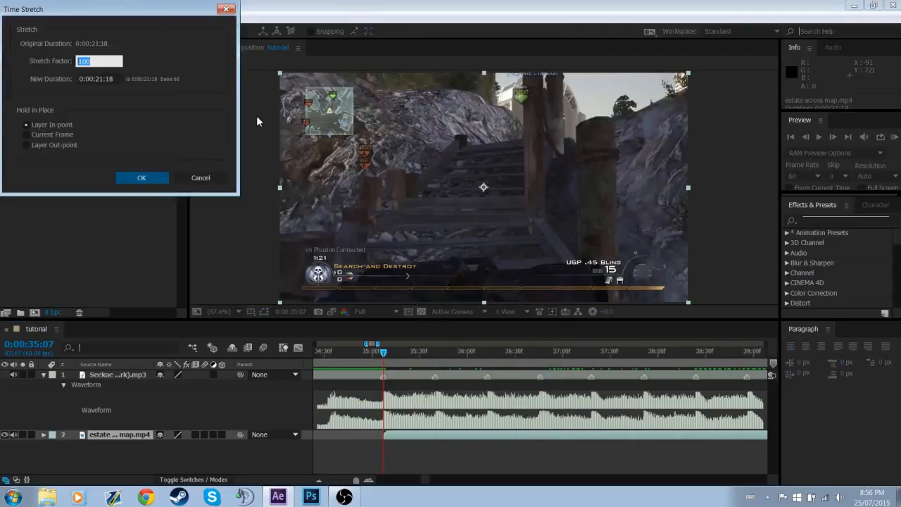
{"action": "type", "text": "130"}
{"action": "key", "text": "Return"}
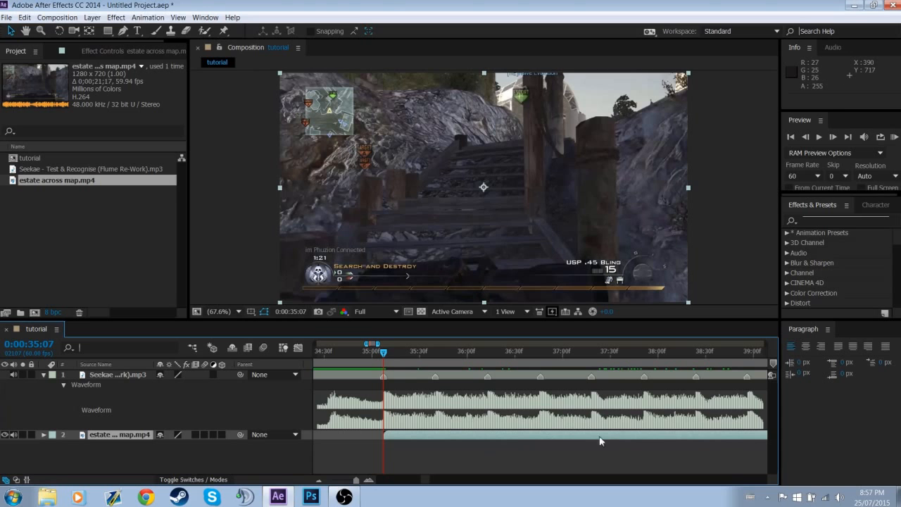
Slide the gameplay clip earlier so its gunshot lands on the music marker at 0:00:35:07
{"action": "left_click_drag", "start_coordinate": [718, 436], "coordinate": [495, 438]}
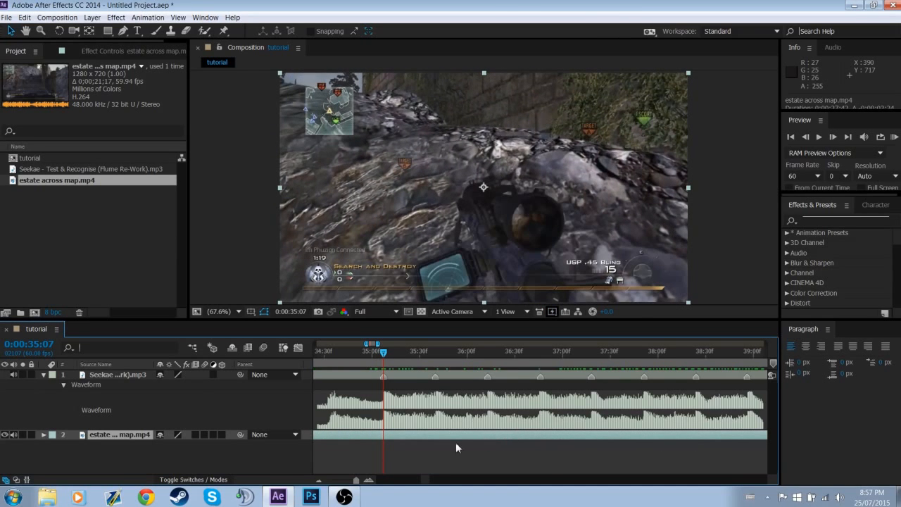
{"action": "scroll", "coordinate": [425, 480], "scroll_direction": "left", "scroll_amount": 3}
{"action": "scroll", "coordinate": [422, 482], "scroll_direction": "left", "scroll_amount": 1}
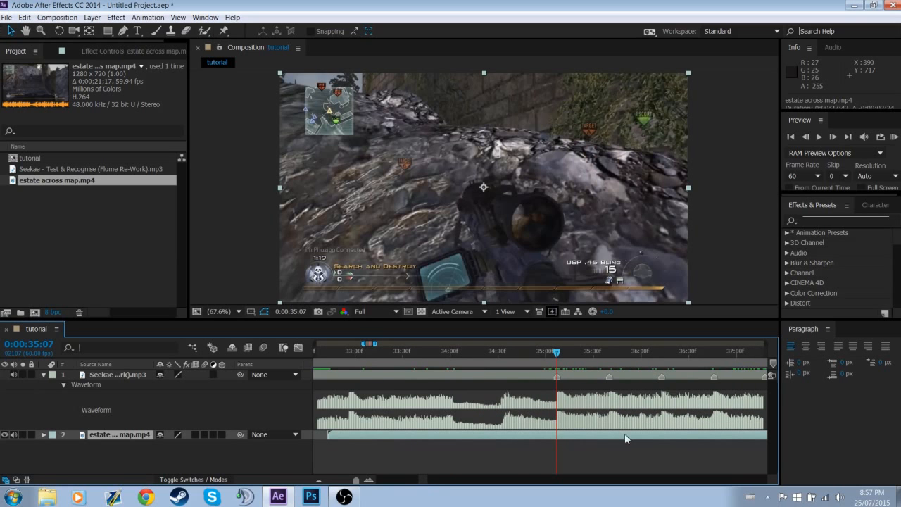
{"action": "left_click_drag", "start_coordinate": [683, 437], "coordinate": [544, 434]}
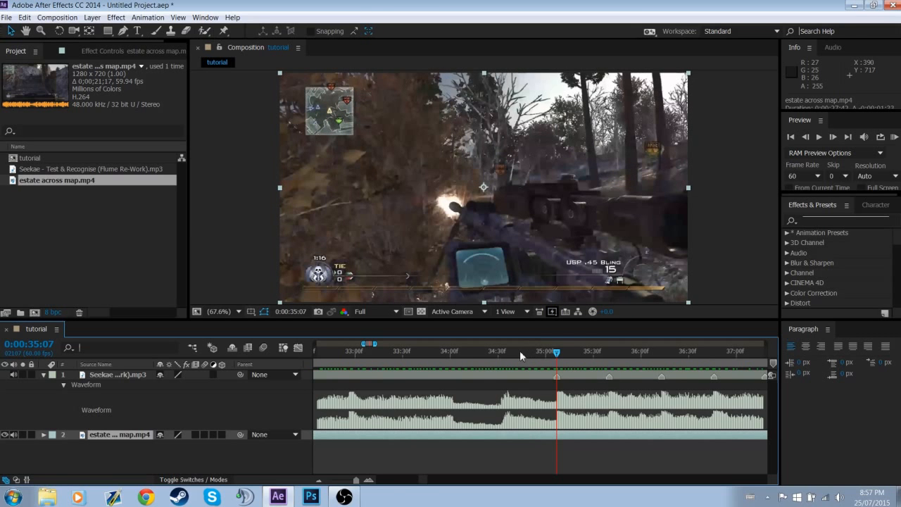
Add a marker to the music layer at 0:00:34:32 and trim the gameplay clip's start to that time
{"action": "left_click_drag", "start_coordinate": [558, 353], "coordinate": [503, 359]}
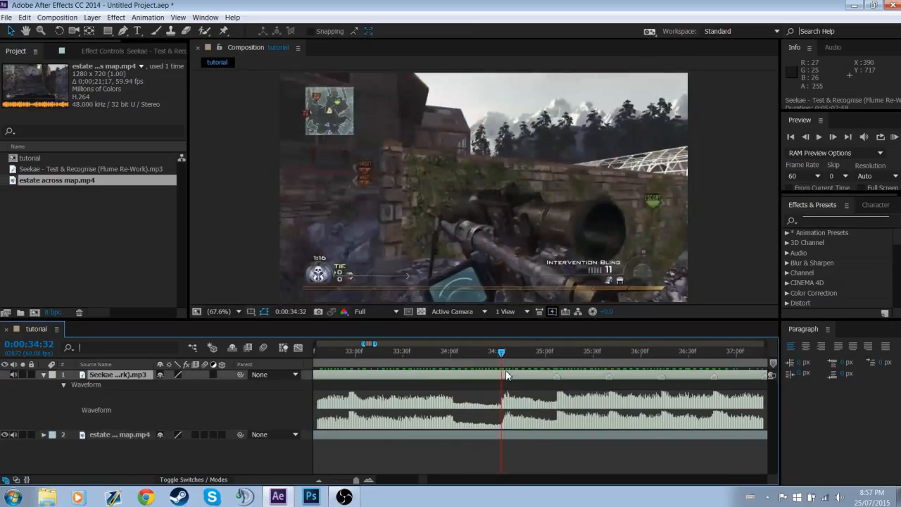
{"action": "left_click", "coordinate": [507, 375]}
{"action": "left_click", "coordinate": [511, 438]}
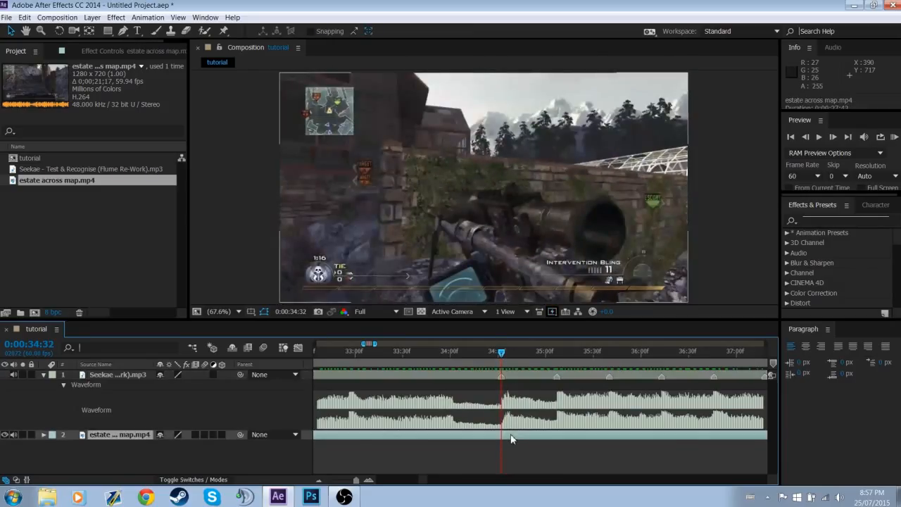
{"action": "key", "text": "alt+bracketleft"}
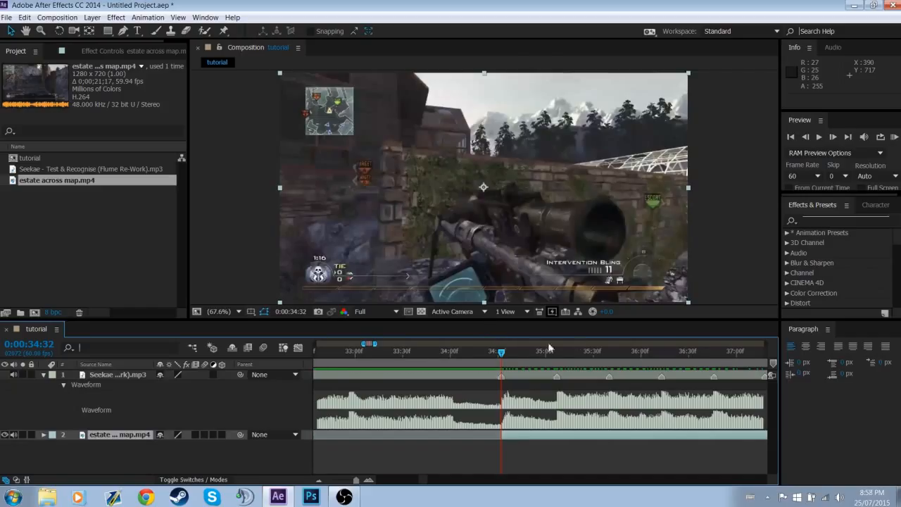
Trim the gameplay clip's end to the music marker at 0:00:35:40
{"action": "left_click", "coordinate": [503, 354]}
{"action": "left_click_drag", "start_coordinate": [503, 356], "coordinate": [534, 364]}
{"action": "mouse_move", "coordinate": [546, 364]}
{"action": "left_mouse_down"}
{"action": "mouse_move", "coordinate": [499, 364]}
{"action": "mouse_move", "coordinate": [615, 370]}
{"action": "left_mouse_up"}
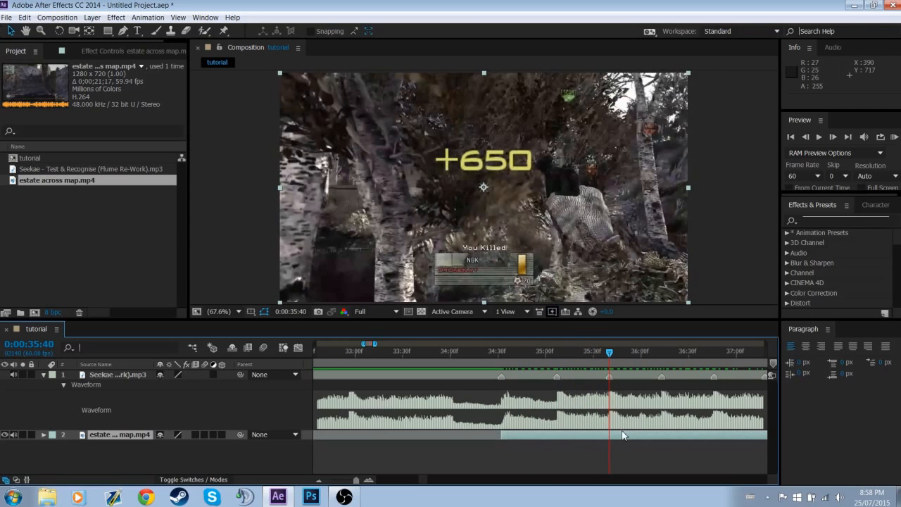
{"action": "key", "text": "alt+]"}
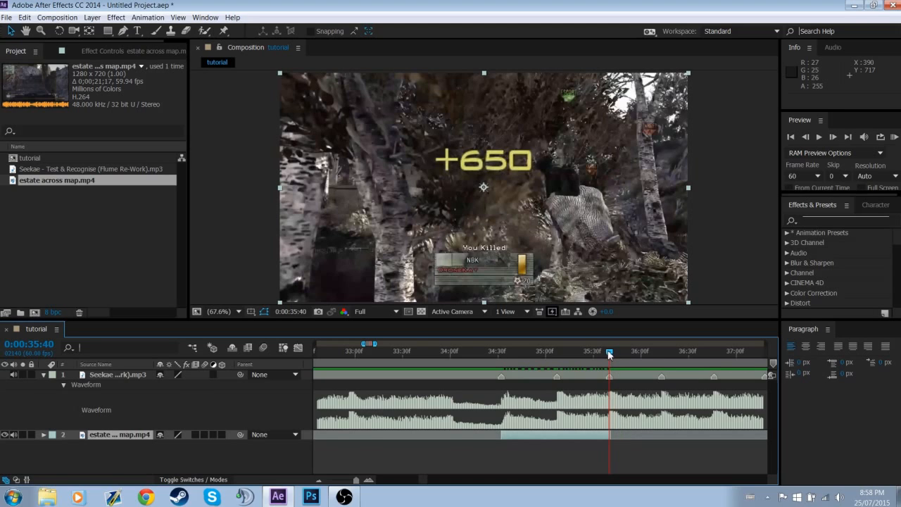
Return the playhead to the clip's start at 0:00:34:32 and apply the Twixtor Pro effect to the clip
{"action": "left_click_drag", "start_coordinate": [611, 356], "coordinate": [510, 378]}
{"action": "left_click", "coordinate": [810, 221]}
{"action": "type", "text": "twixtor"}
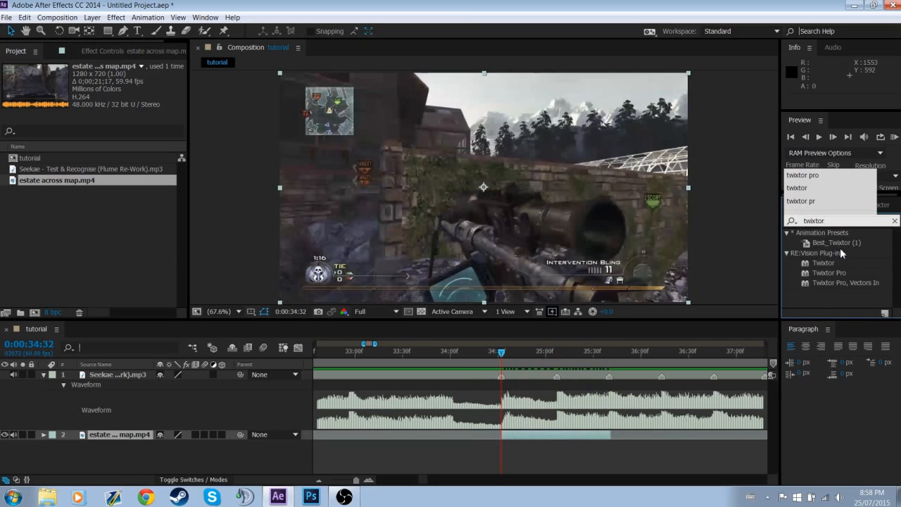
{"action": "left_click", "coordinate": [823, 271]}
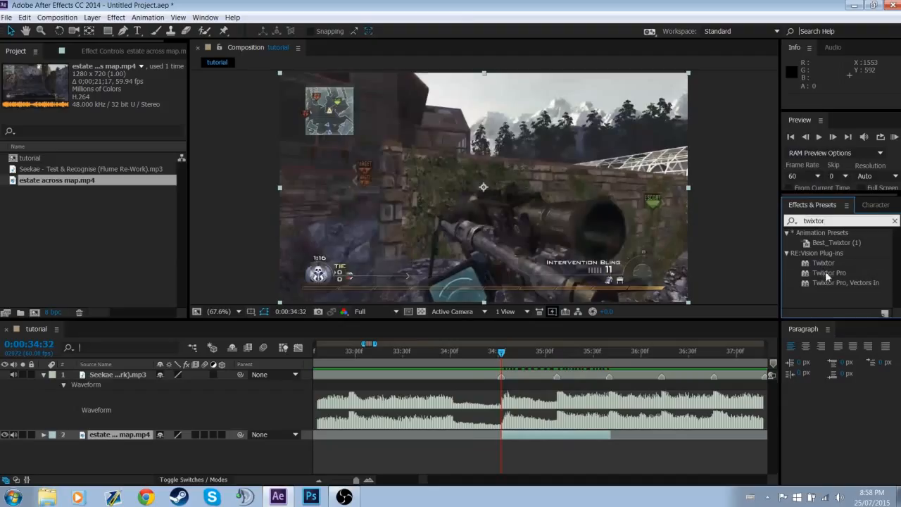
{"action": "double_click", "coordinate": [823, 273]}
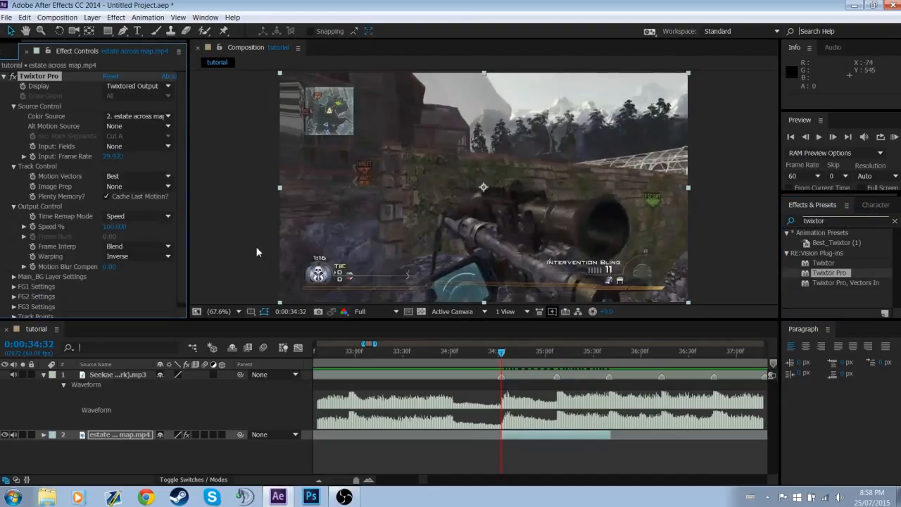
Configure Twixtor Pro with a 59.94 input frame rate, No Motion Vectors, and Nearest frame interpolation
{"action": "left_click", "coordinate": [118, 156]}
{"action": "type", "text": "59.94"}
{"action": "key", "text": "Return"}
{"action": "left_click", "coordinate": [151, 176]}
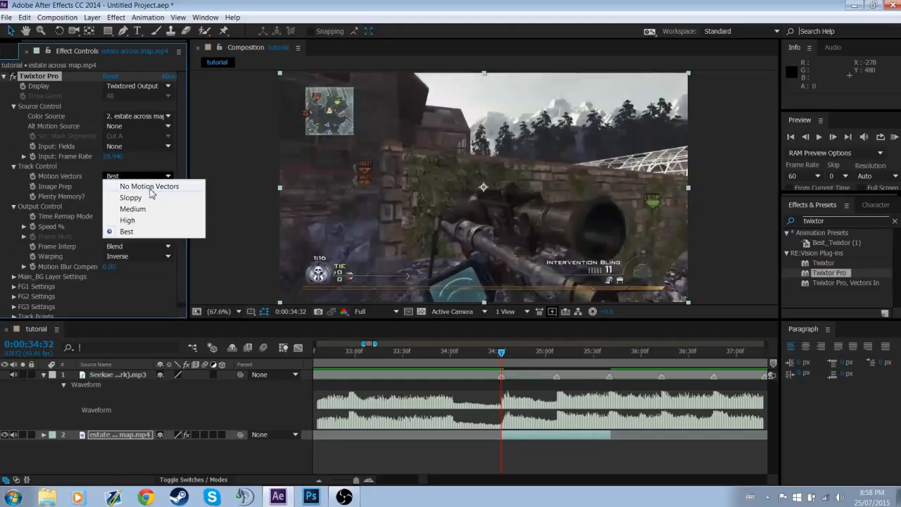
{"action": "left_click", "coordinate": [150, 187]}
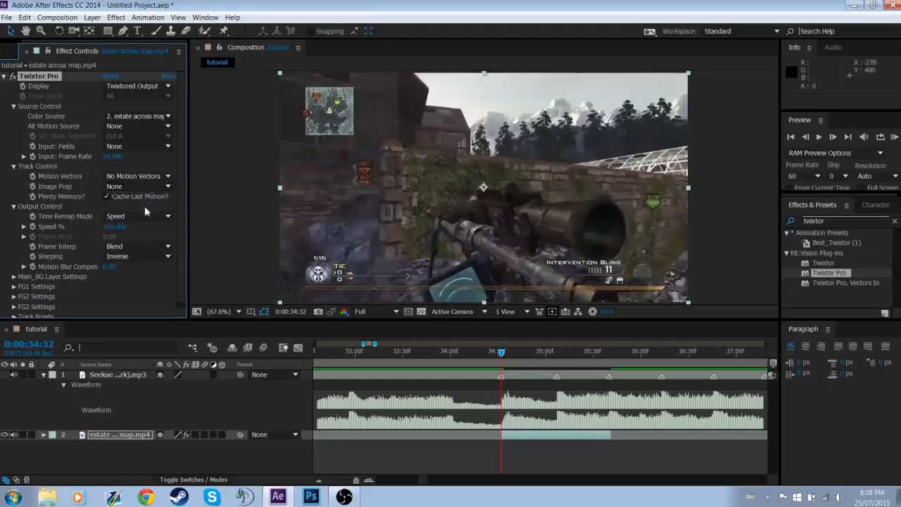
{"action": "left_click", "coordinate": [138, 245]}
{"action": "left_click", "coordinate": [148, 257]}
Set the first Twixtor Speed % keyframe at 100 one frame before the clip, at 0:00:34:31, and reveal the layer's keyframes
{"action": "left_click", "coordinate": [805, 138]}
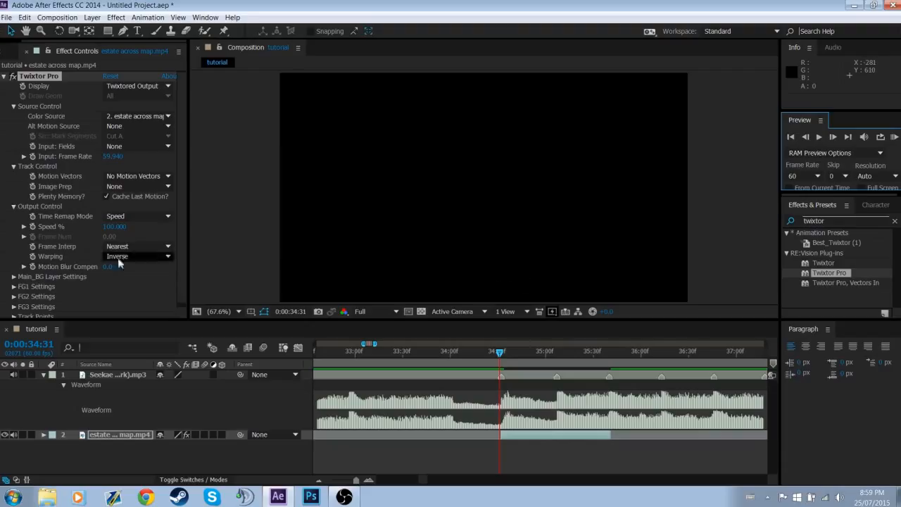
{"action": "left_click", "coordinate": [33, 227]}
{"action": "left_click", "coordinate": [120, 435]}
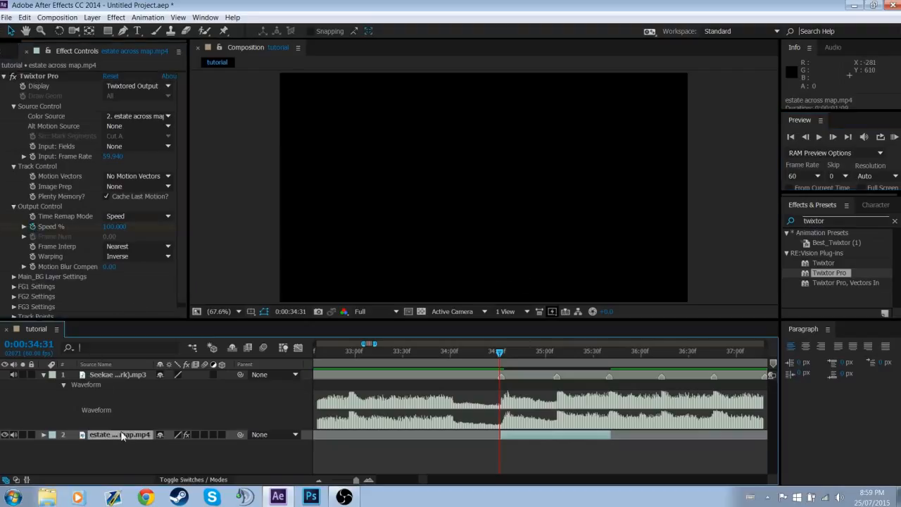
{"action": "key", "text": "u"}
Keyframe the Twixtor Speed % at 200 on the clip's first frame, 0:00:34:32
{"action": "left_click", "coordinate": [832, 136]}
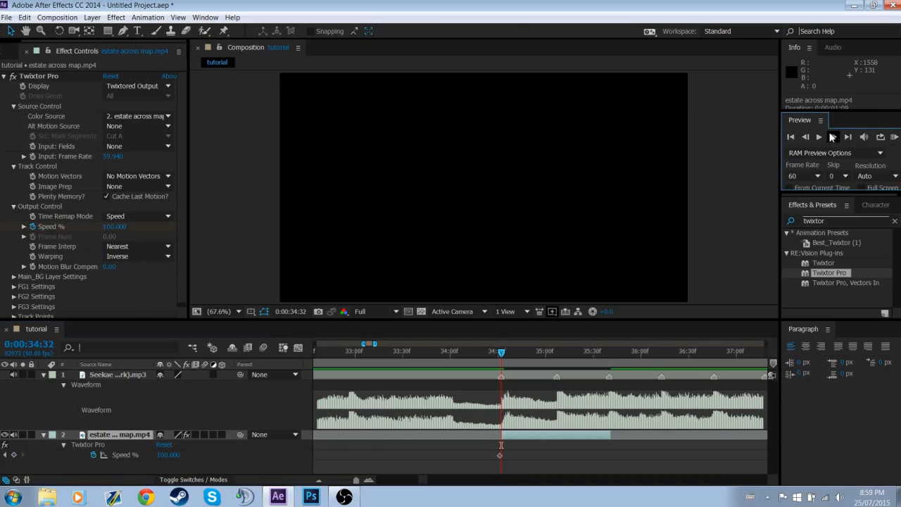
{"action": "left_click", "coordinate": [367, 482]}
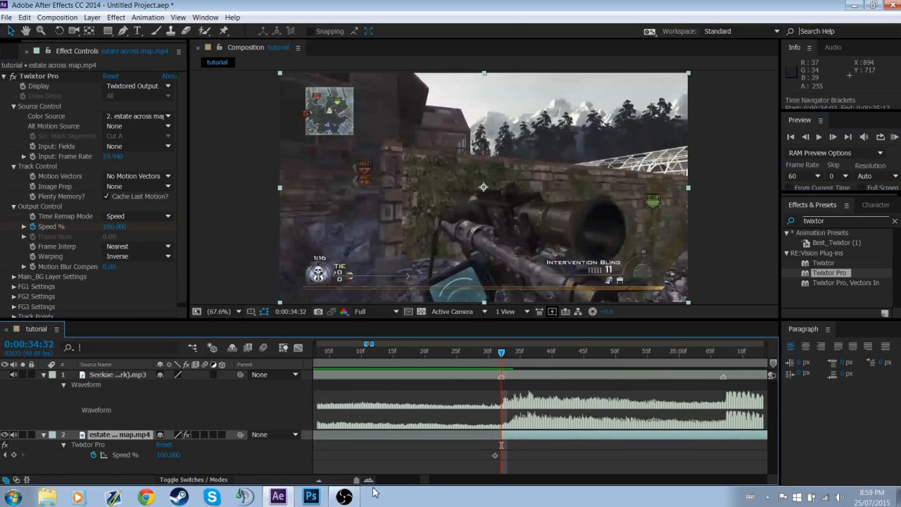
{"action": "left_click", "coordinate": [169, 454]}
{"action": "type", "text": "200"}
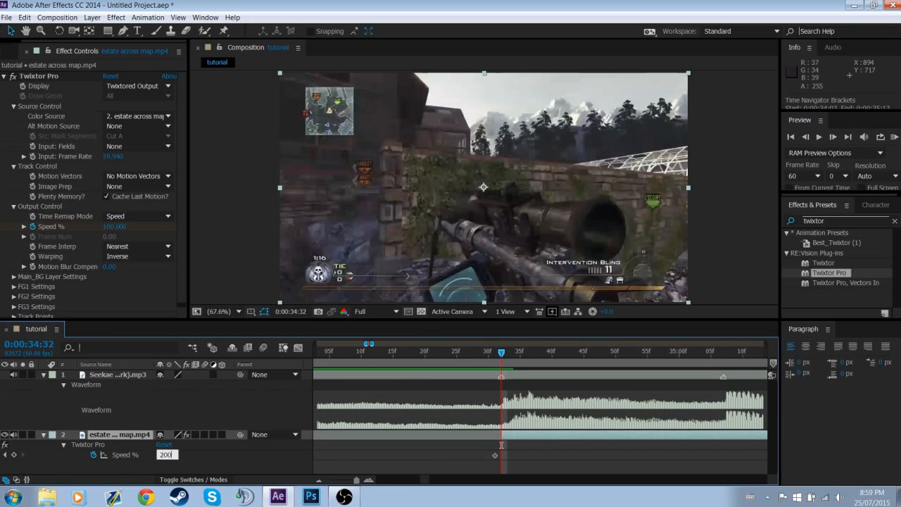
{"action": "key", "text": "Return"}
{"action": "left_click", "coordinate": [319, 481]}
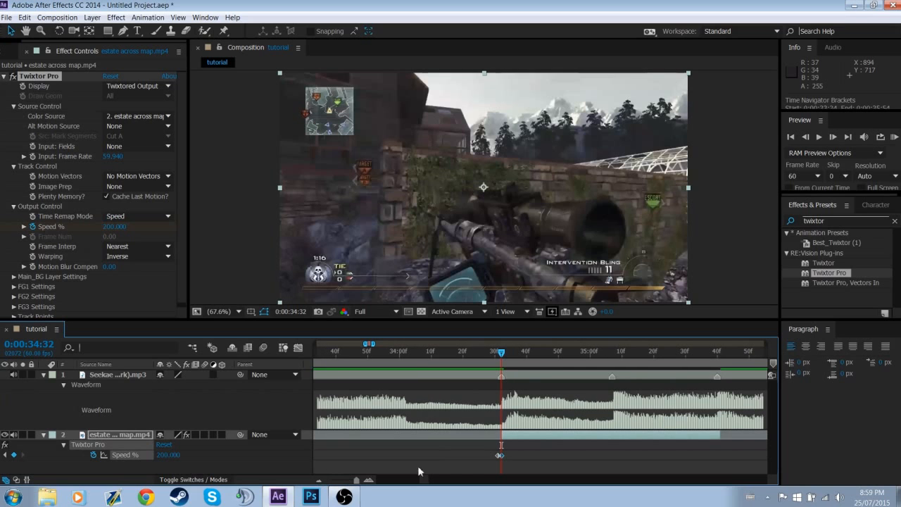
Add a Speed % keyframe of 200 at the music marker at 0:00:35:07
{"action": "right_click", "coordinate": [613, 376]}
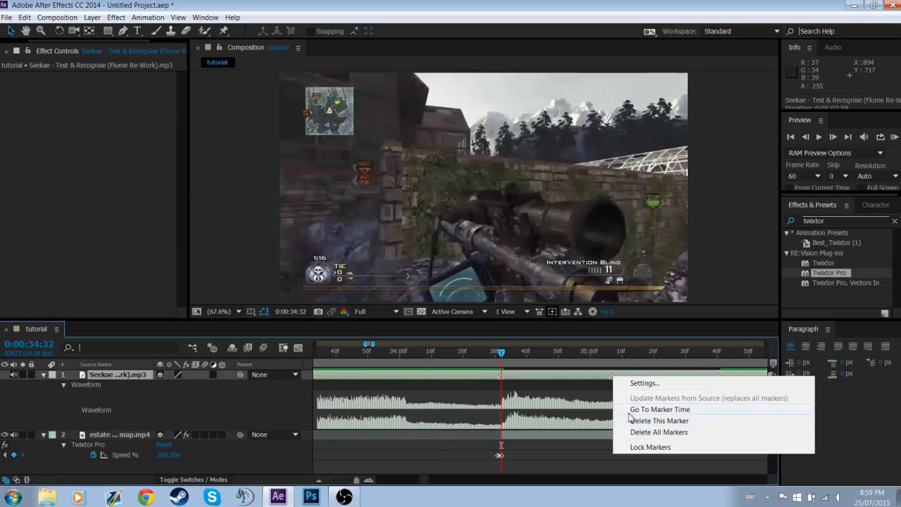
{"action": "left_click", "coordinate": [660, 409]}
{"action": "left_click", "coordinate": [14, 455]}
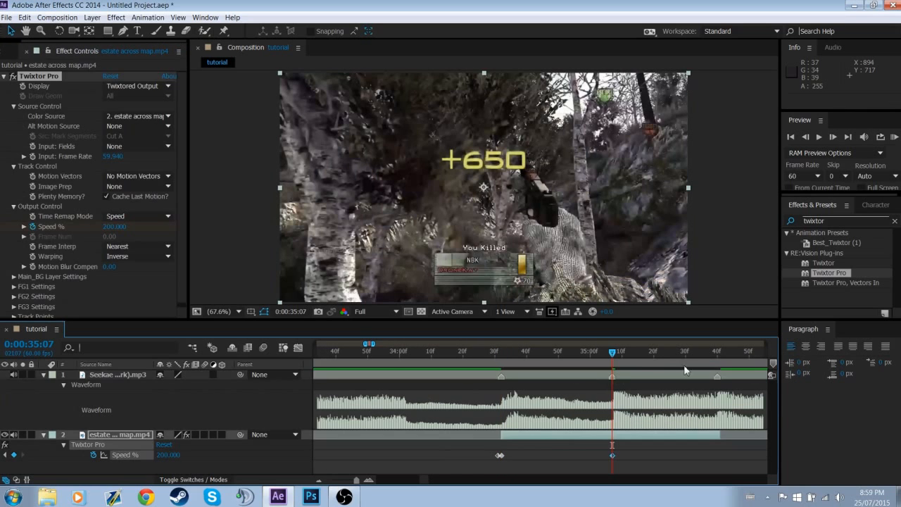
Add a Twixtor Speed % keyframe of 200 at the music marker at 0:00:35:40
{"action": "right_click", "coordinate": [716, 378]}
{"action": "left_click", "coordinate": [733, 415]}
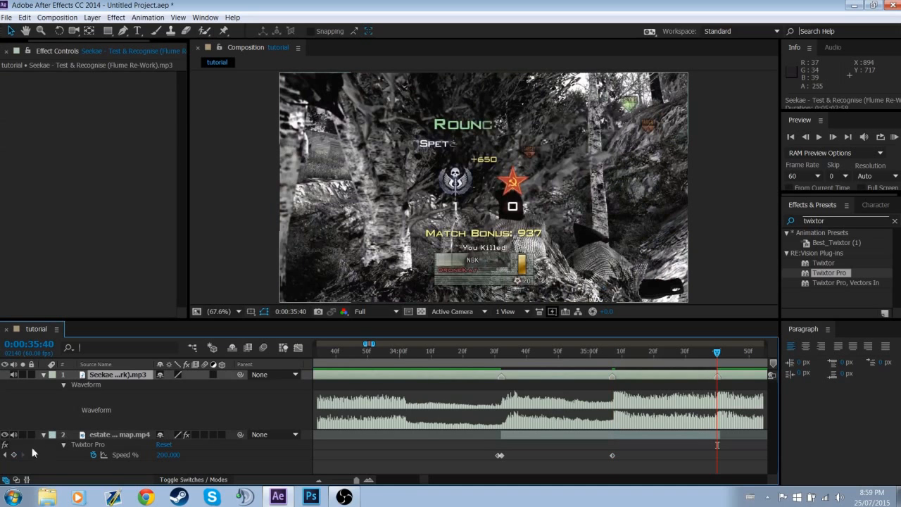
{"action": "left_click", "coordinate": [13, 454]}
Set the Speed % keyframe on the clip's first frame, 0:00:34:32, to 400
{"action": "left_click", "coordinate": [4, 455]}
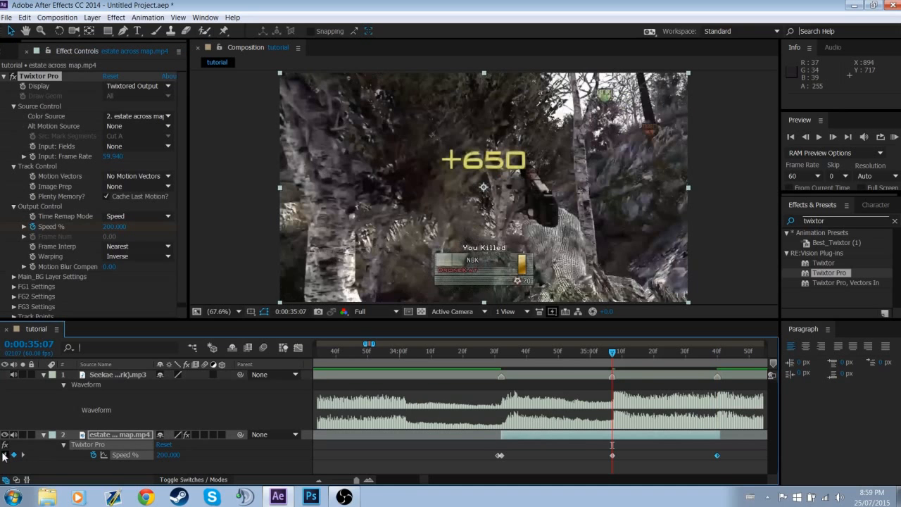
{"action": "left_click", "coordinate": [167, 455]}
{"action": "left_click", "coordinate": [5, 455]}
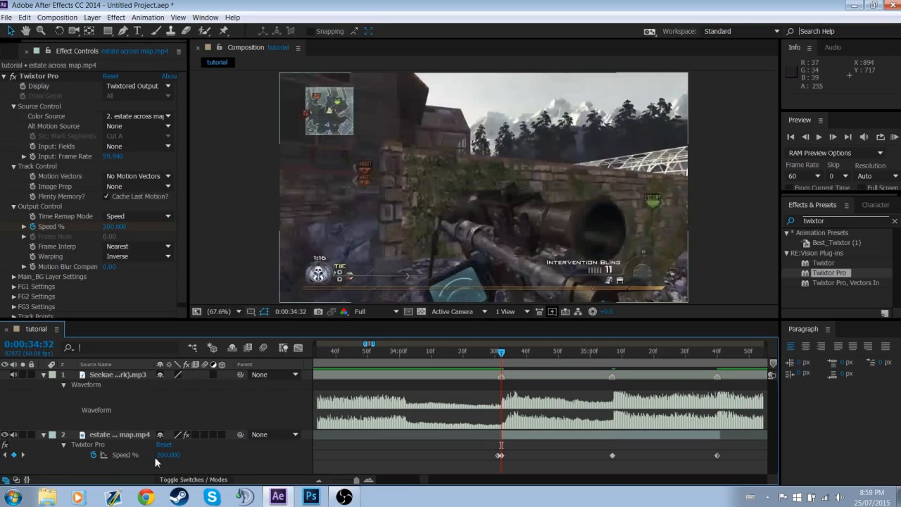
{"action": "left_click", "coordinate": [170, 456]}
{"action": "type", "text": "400"}
{"action": "key", "text": "Return"}
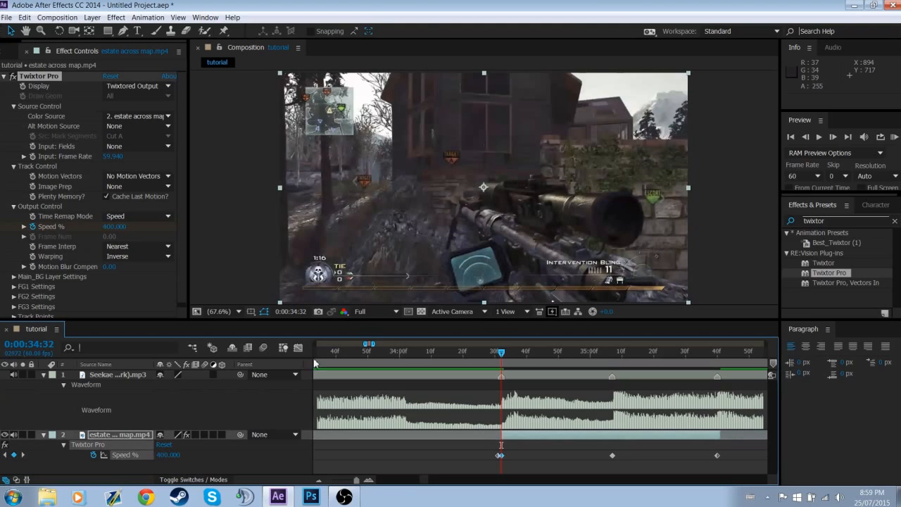
Set the Speed % keyframe at 0:00:35:07 to 400 and the one at 0:00:34:32 to 200
{"action": "left_click_drag", "start_coordinate": [499, 361], "coordinate": [625, 380]}
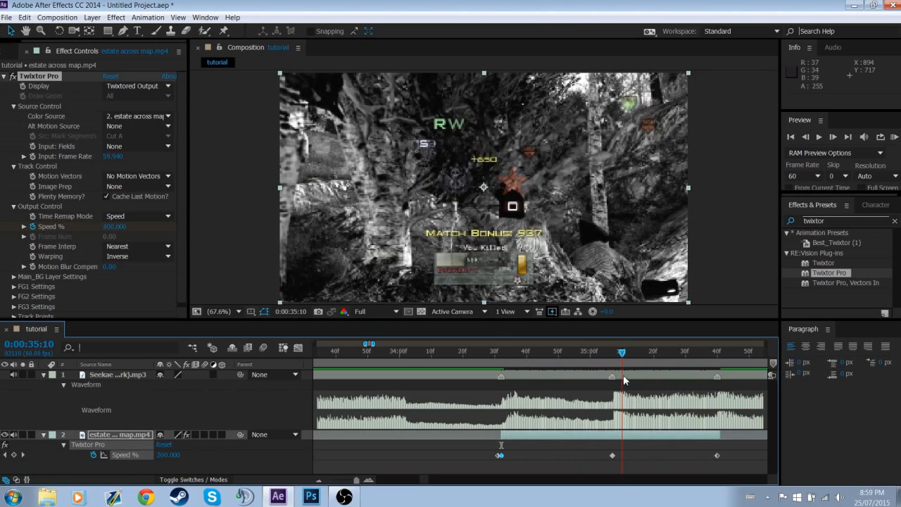
{"action": "left_click", "coordinate": [7, 456]}
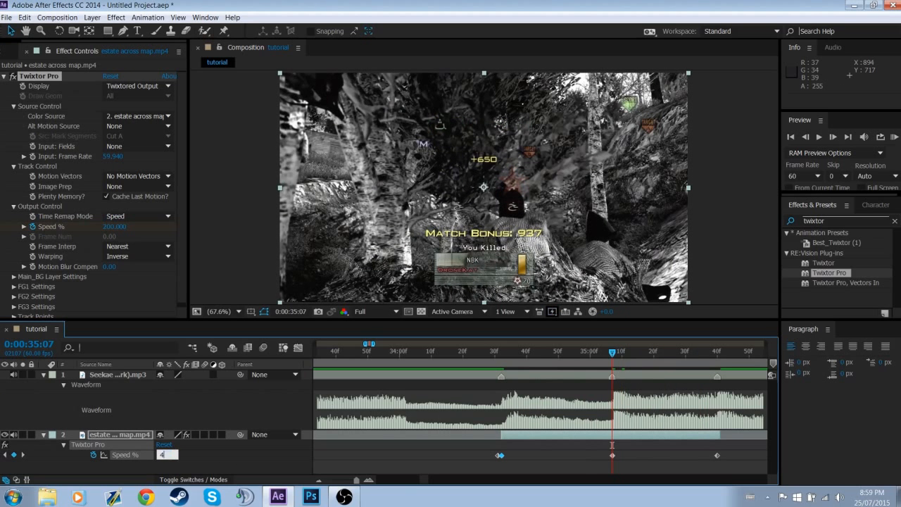
{"action": "left_click", "coordinate": [4, 455]}
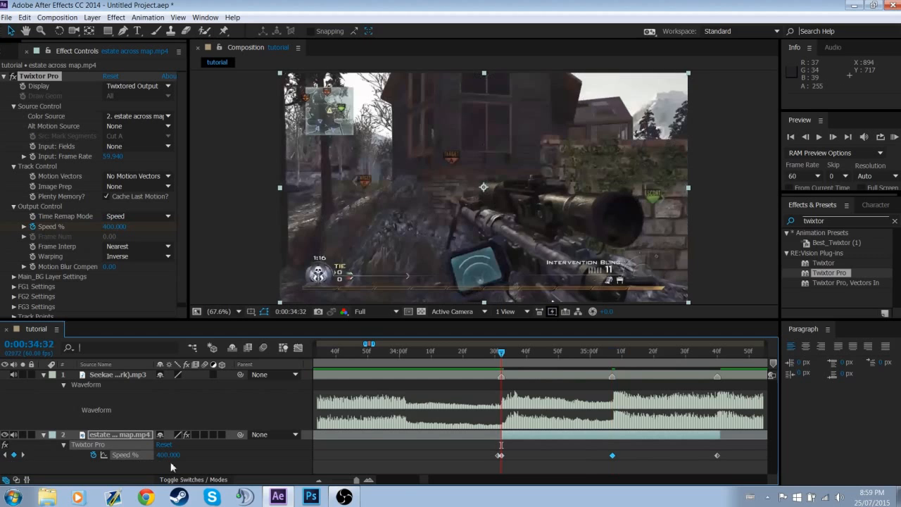
{"action": "left_click", "coordinate": [169, 455]}
{"action": "type", "text": "200"}
{"action": "key", "text": "Return"}
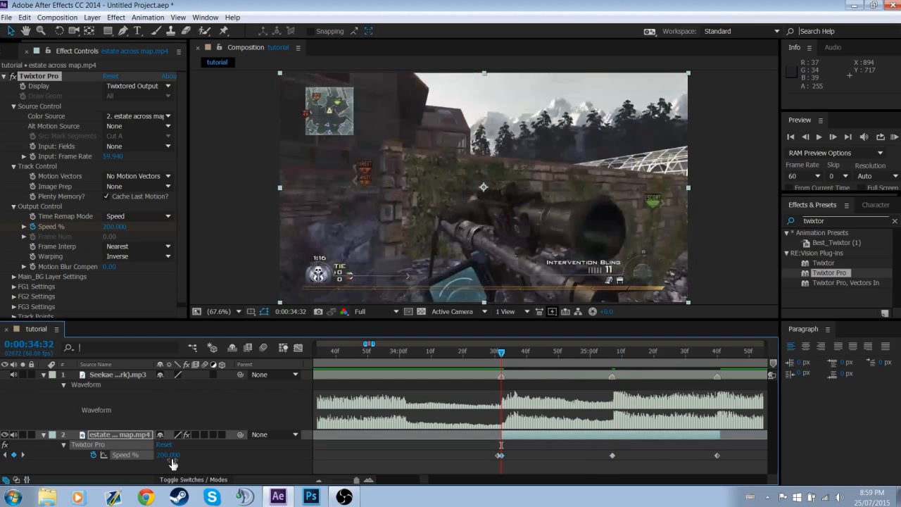
Add a Speed % keyframe of 70 at 0:00:35:25, about halfway between the second and third markers
{"action": "right_click", "coordinate": [612, 378]}
{"action": "left_click", "coordinate": [633, 356]}
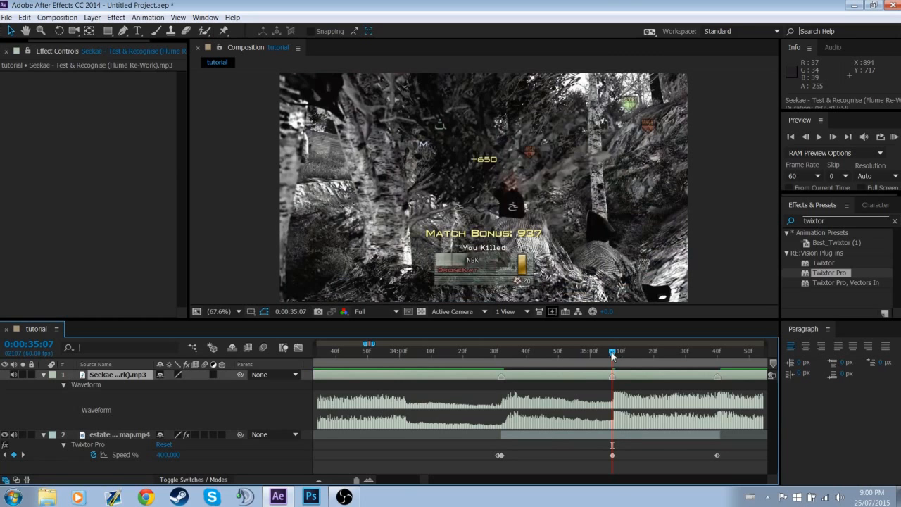
{"action": "left_click_drag", "start_coordinate": [613, 354], "coordinate": [670, 365]}
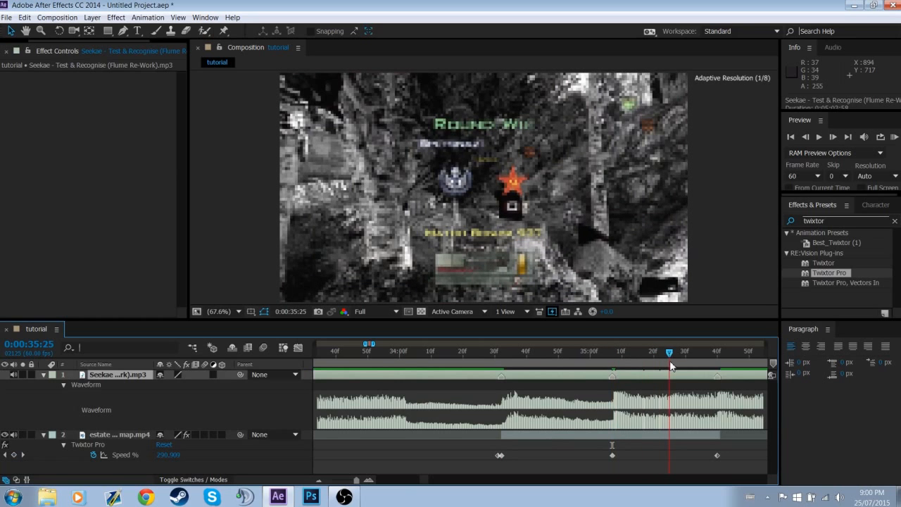
{"action": "left_click", "coordinate": [171, 455]}
{"action": "key", "text": "Return"}
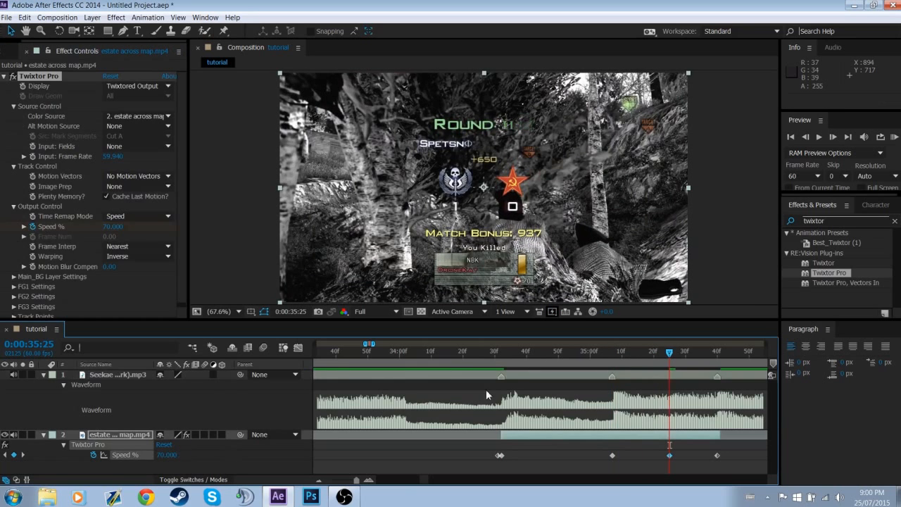
Add a Speed % keyframe of 70 at 0:00:34:49, about halfway between the first two markers
{"action": "left_click", "coordinate": [556, 352]}
{"action": "left_click", "coordinate": [166, 454]}
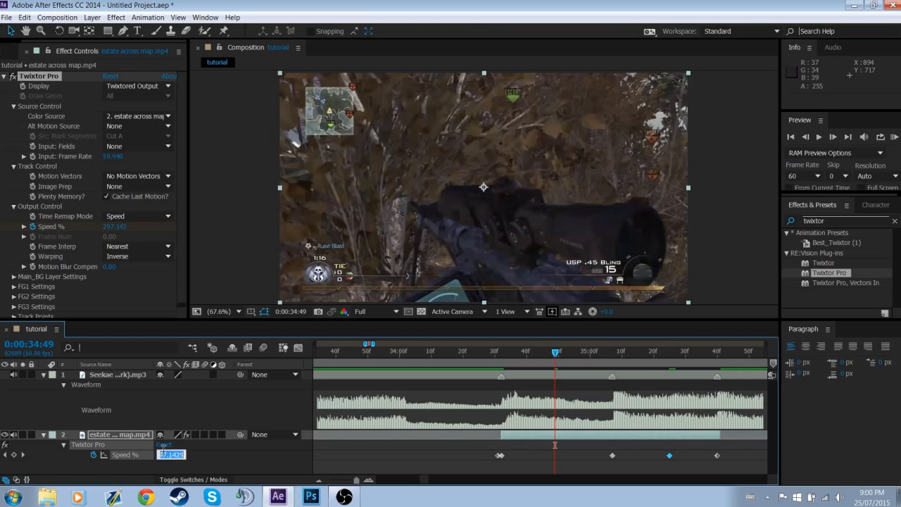
{"action": "type", "text": "70"}
{"action": "key", "text": "Return"}
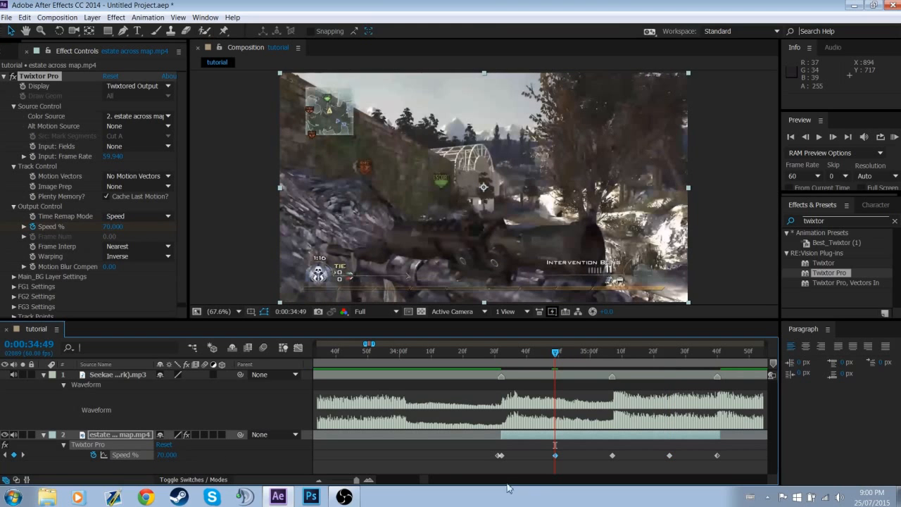
{"action": "left_click", "coordinate": [538, 469]}
Apply Easy Ease to all the Speed % keyframes
{"action": "left_click_drag", "start_coordinate": [545, 354], "coordinate": [720, 381]}
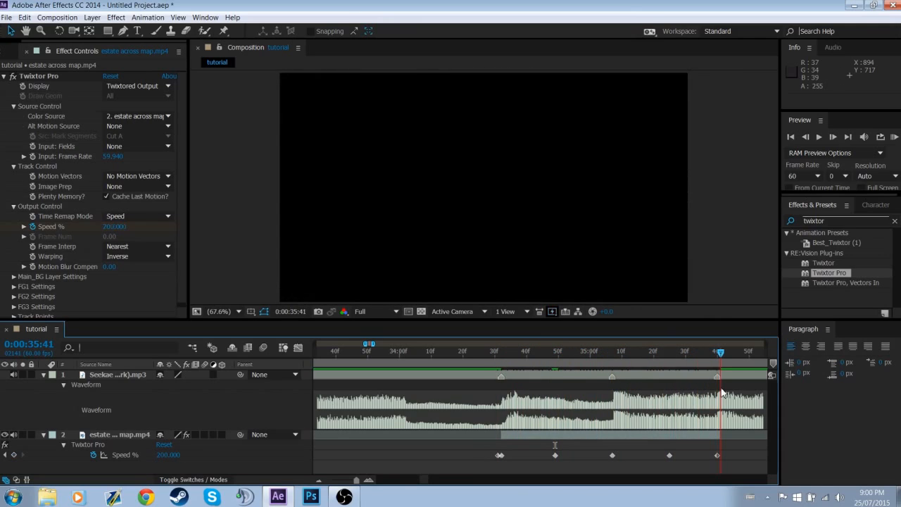
{"action": "left_click_drag", "start_coordinate": [466, 449], "coordinate": [722, 464]}
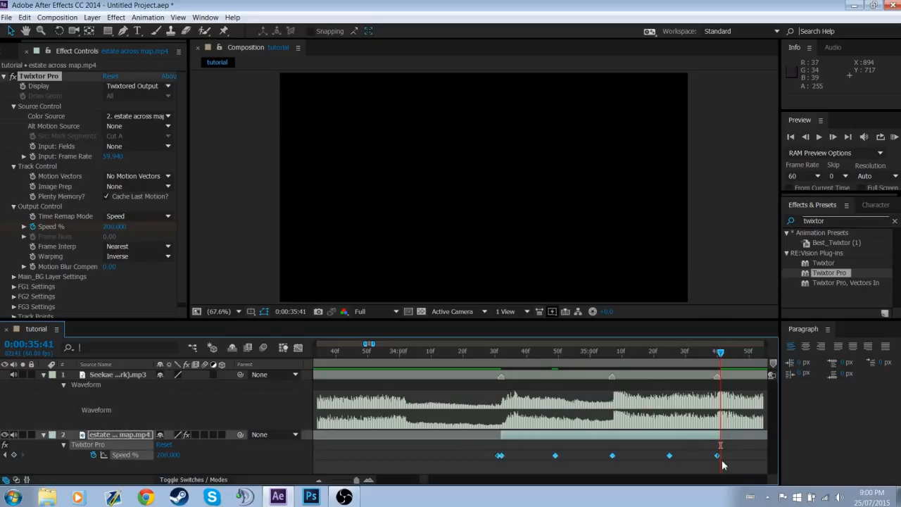
{"action": "key", "text": "F9"}
{"action": "left_click", "coordinate": [530, 451]}
{"action": "left_click_drag", "start_coordinate": [472, 448], "coordinate": [708, 463]}
{"action": "right_click", "coordinate": [671, 455]}
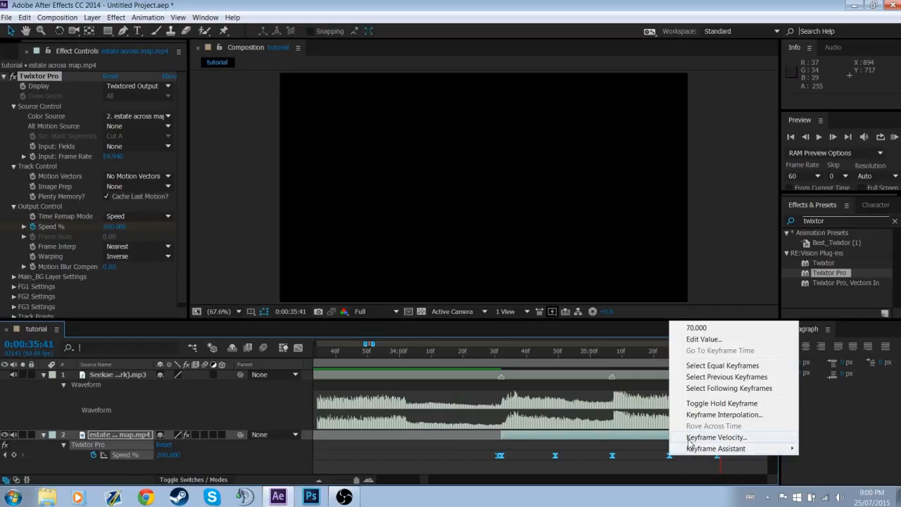
{"action": "mouse_move", "coordinate": [701, 448]}
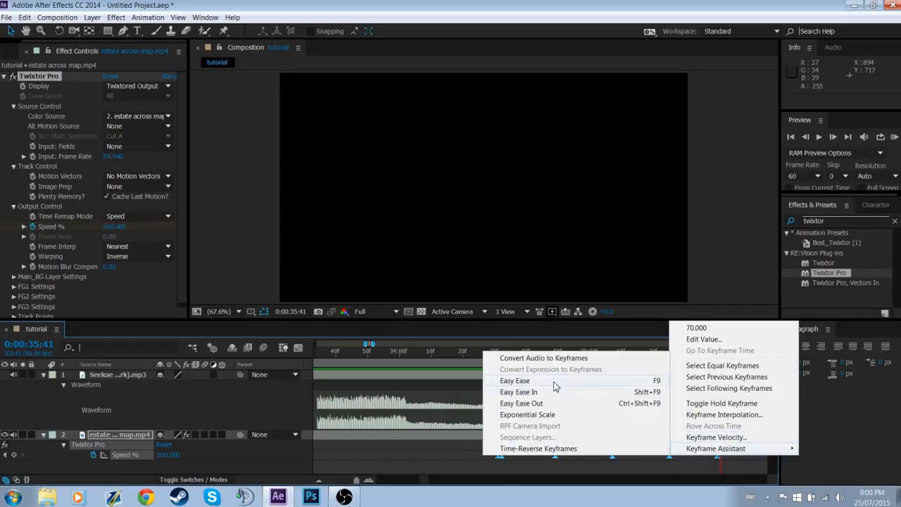
{"action": "left_click", "coordinate": [507, 448]}
{"action": "left_click", "coordinate": [513, 468]}
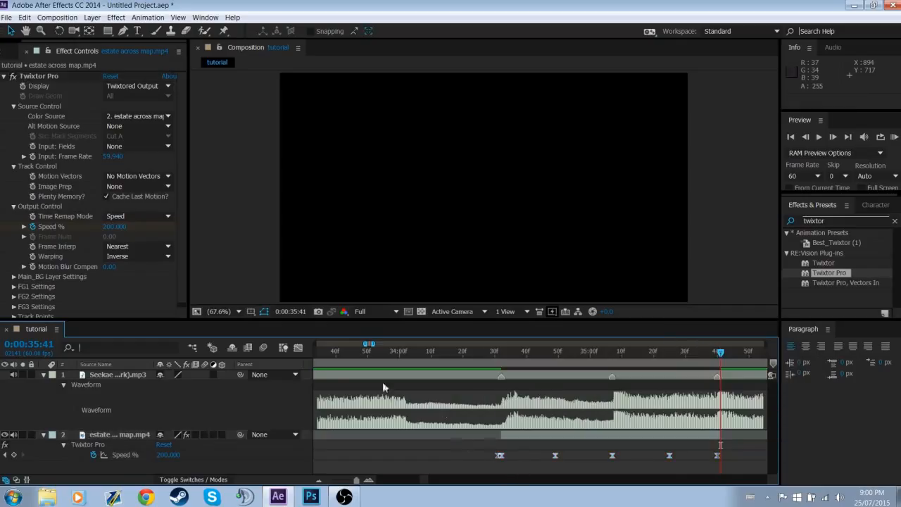
Select all the Speed % keyframes and show their value curve in the Graph Editor
{"action": "left_click_drag", "start_coordinate": [470, 446], "coordinate": [722, 473]}
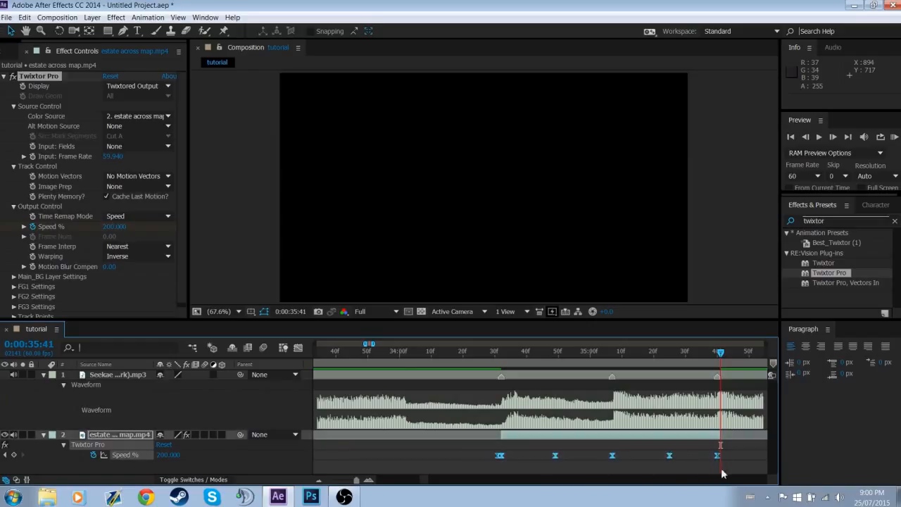
{"action": "left_click", "coordinate": [298, 348]}
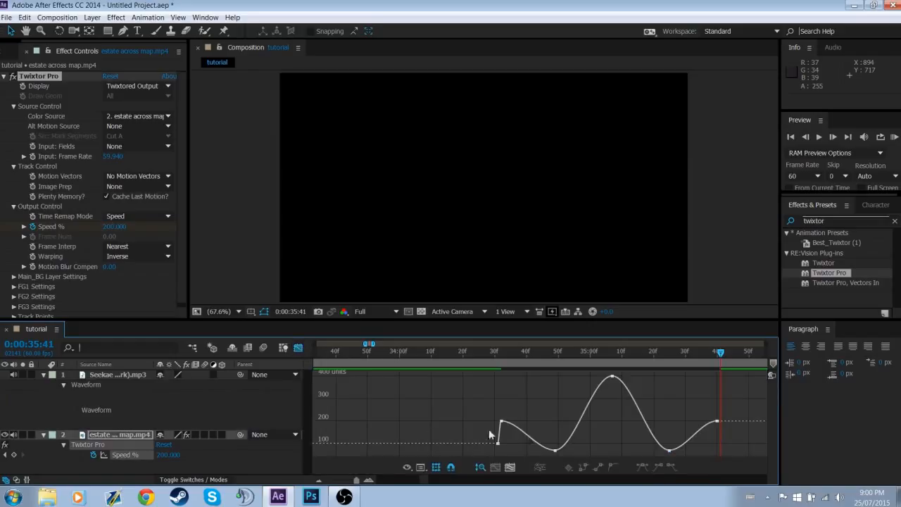
{"action": "left_click", "coordinate": [369, 480]}
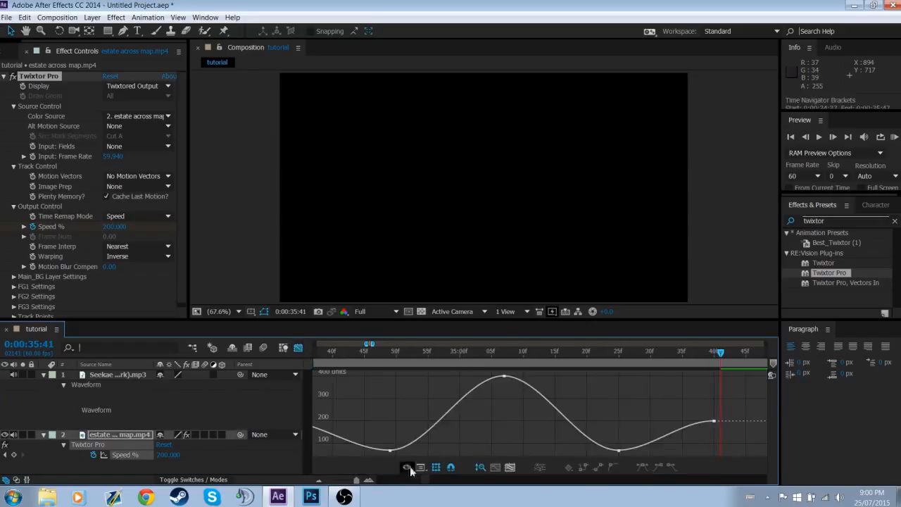
{"action": "left_click", "coordinate": [318, 480]}
Bend the curve handles steeply downward at 0:00:34:32, 0:00:35:07 and 0:00:35:40 to make the speed peaks sharp
{"action": "mouse_move", "coordinate": [507, 426]}
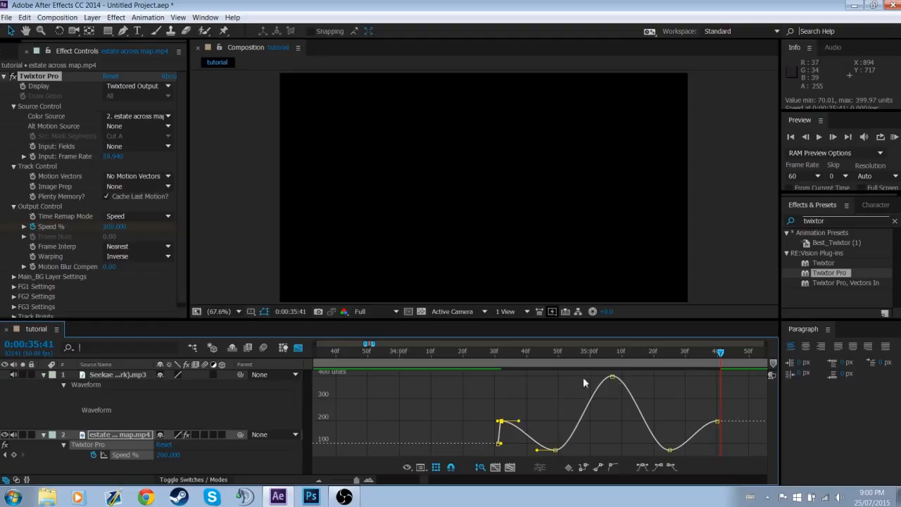
{"action": "left_click_drag", "start_coordinate": [518, 421], "coordinate": [503, 431]}
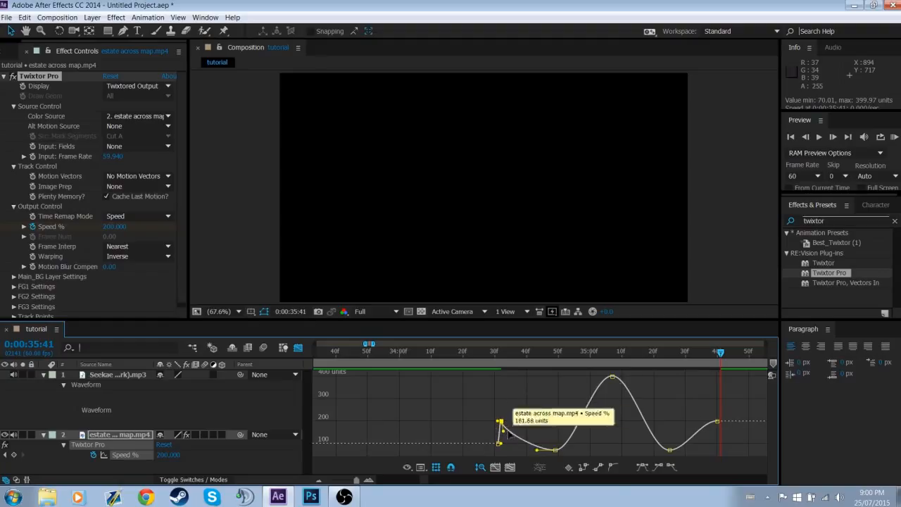
{"action": "left_click", "coordinate": [612, 377]}
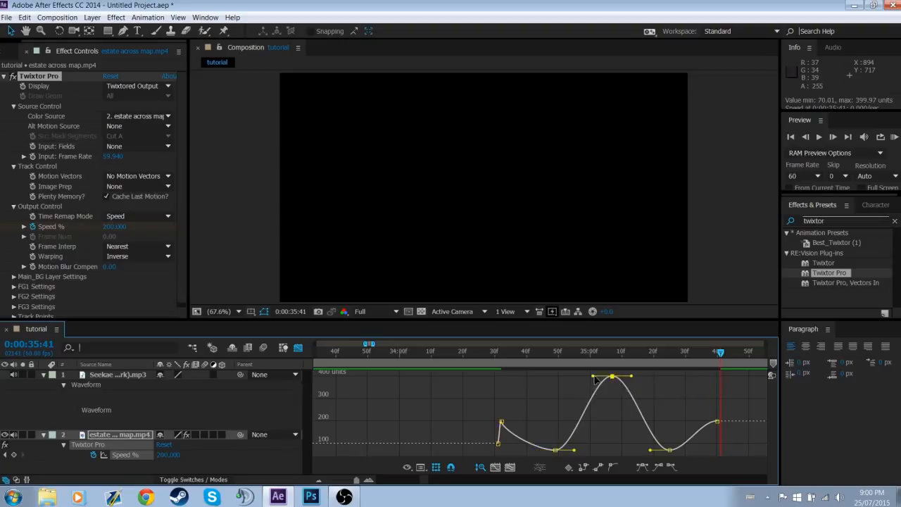
{"action": "left_click_drag", "start_coordinate": [594, 376], "coordinate": [598, 401]}
{"action": "left_click", "coordinate": [717, 422]}
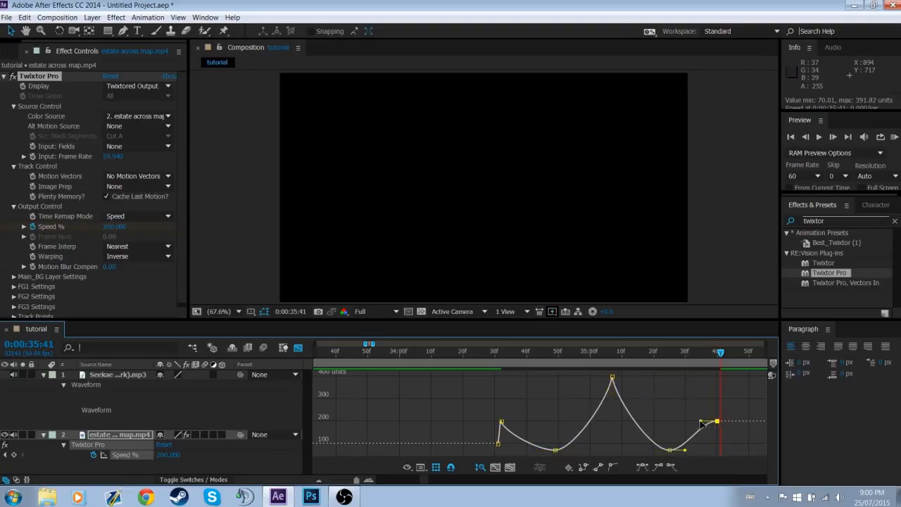
{"action": "left_click_drag", "start_coordinate": [699, 421], "coordinate": [734, 433]}
{"action": "left_click", "coordinate": [611, 446]}
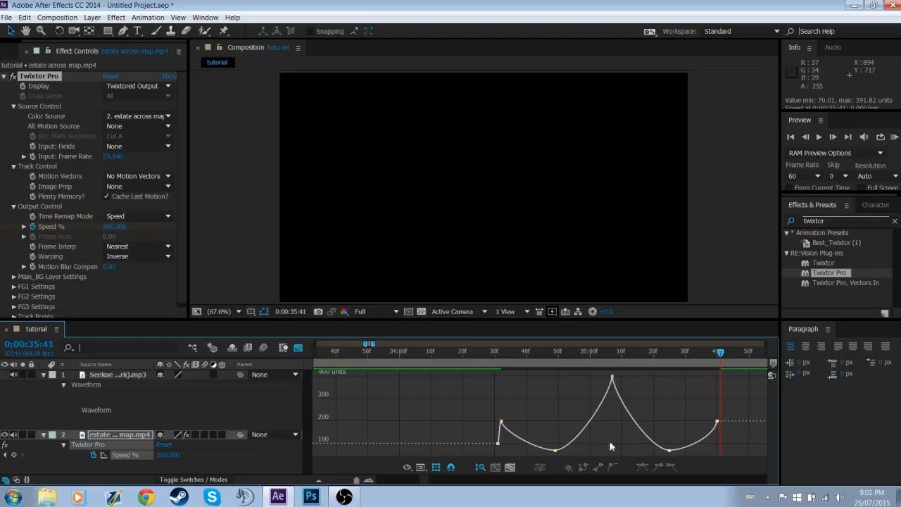
Stretch the horizontal handles of both low-speed keyframes outward until they reach the times of the neighbouring peaks
{"action": "left_click", "coordinate": [555, 451]}
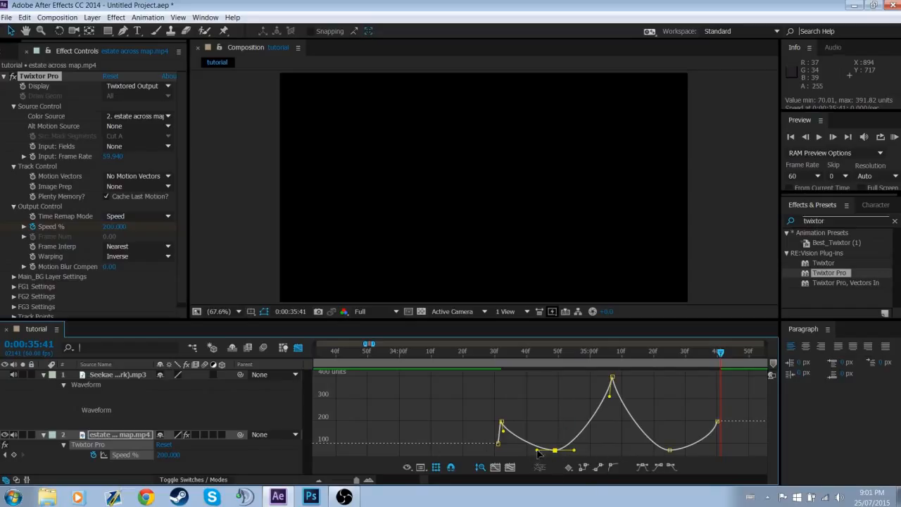
{"action": "left_click_drag", "start_coordinate": [538, 450], "coordinate": [500, 450]}
{"action": "left_click_drag", "start_coordinate": [574, 451], "coordinate": [612, 450]}
{"action": "left_click", "coordinate": [669, 450]}
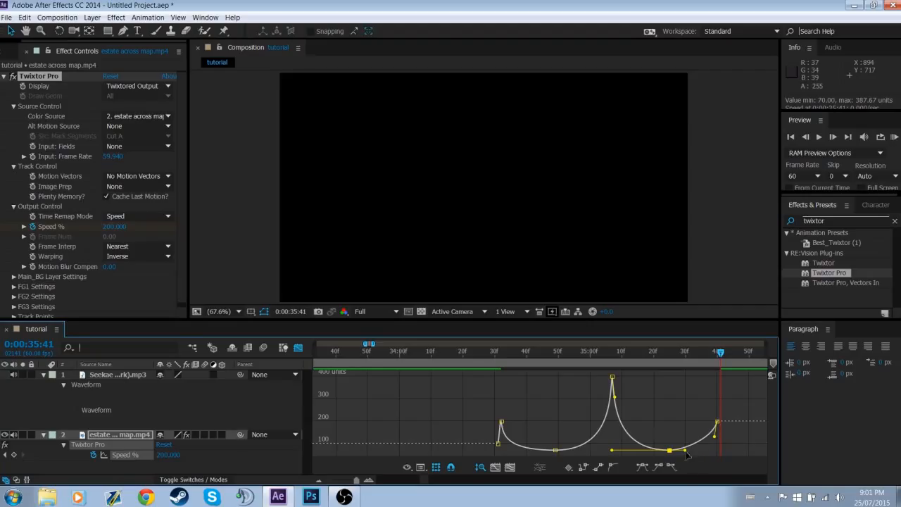
{"action": "left_click_drag", "start_coordinate": [685, 451], "coordinate": [768, 450]}
Scrub through the retimed clip to check the velocity changes, and return from the graph to the layer view
{"action": "left_click", "coordinate": [516, 353]}
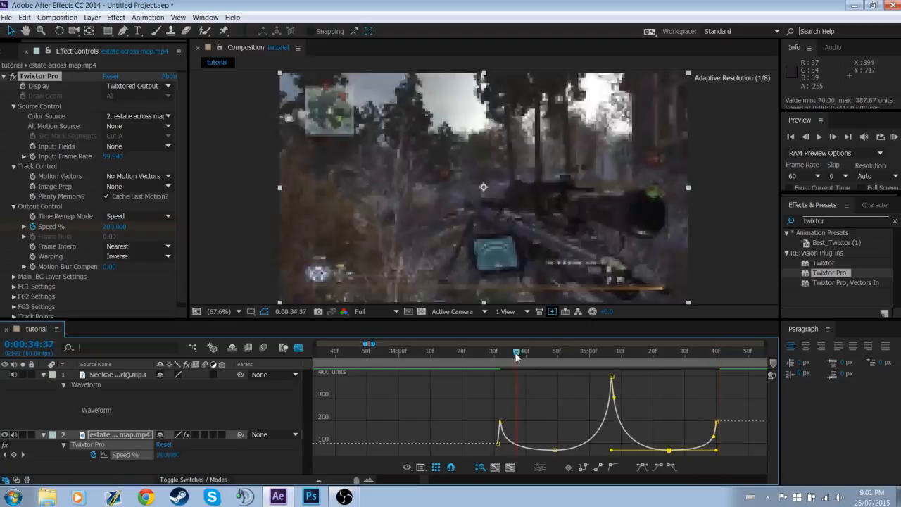
{"action": "left_click_drag", "start_coordinate": [516, 356], "coordinate": [727, 375]}
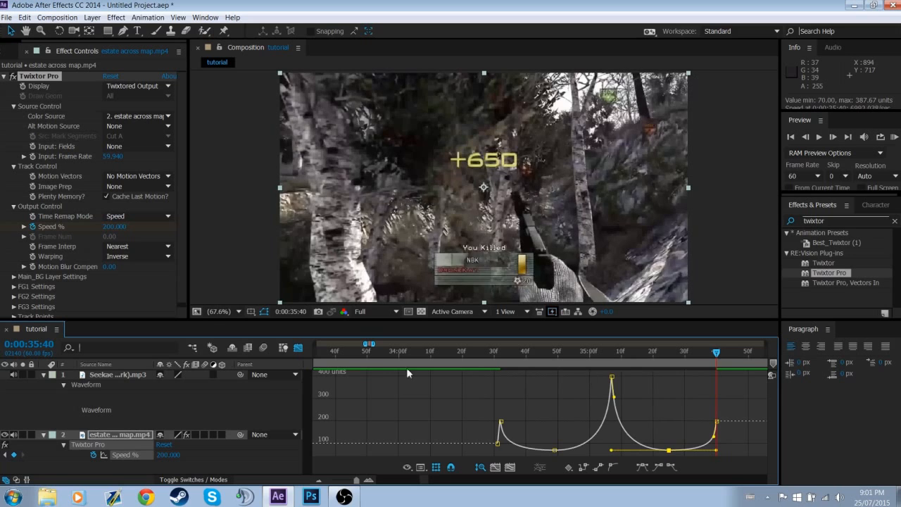
{"action": "left_click", "coordinate": [299, 349]}
{"action": "left_click", "coordinate": [572, 467]}
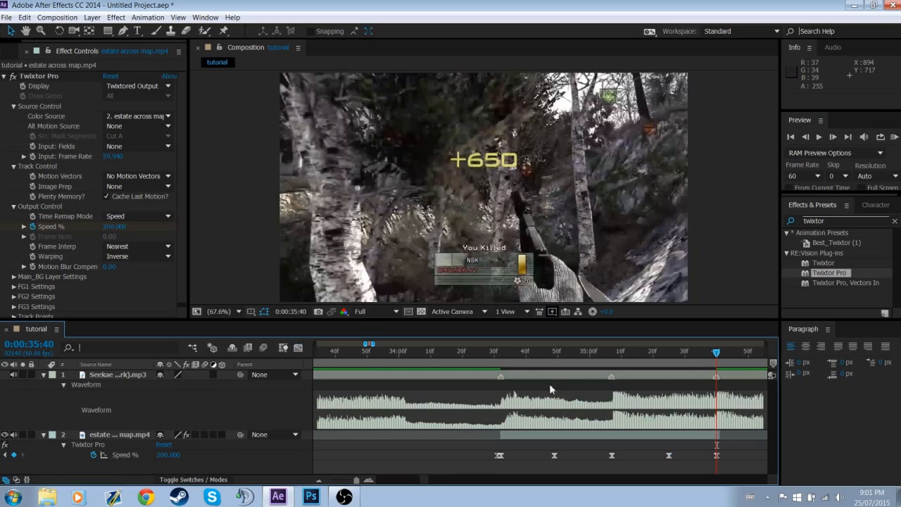
Go to the marker at 0:00:35:07 and collapse the gameplay clip layer's properties
{"action": "right_click", "coordinate": [610, 376]}
{"action": "left_click", "coordinate": [635, 412]}
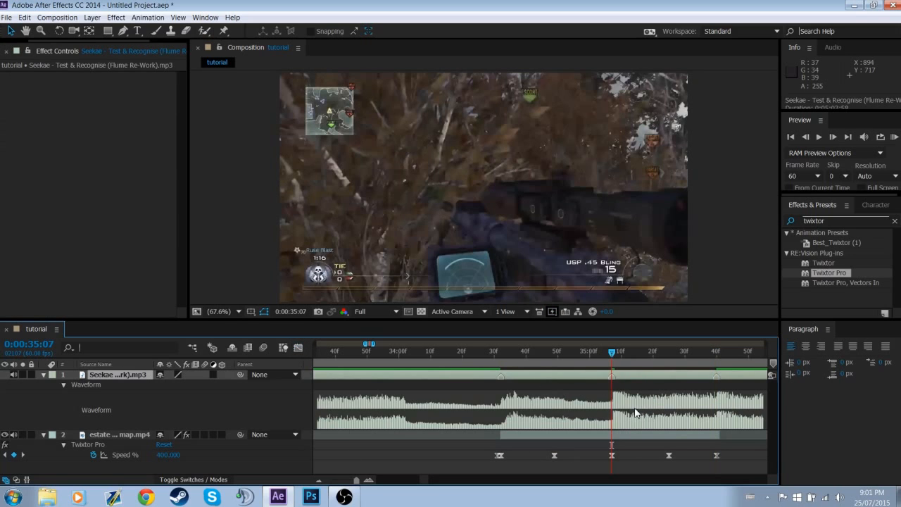
{"action": "left_click", "coordinate": [524, 467]}
{"action": "left_click", "coordinate": [320, 480]}
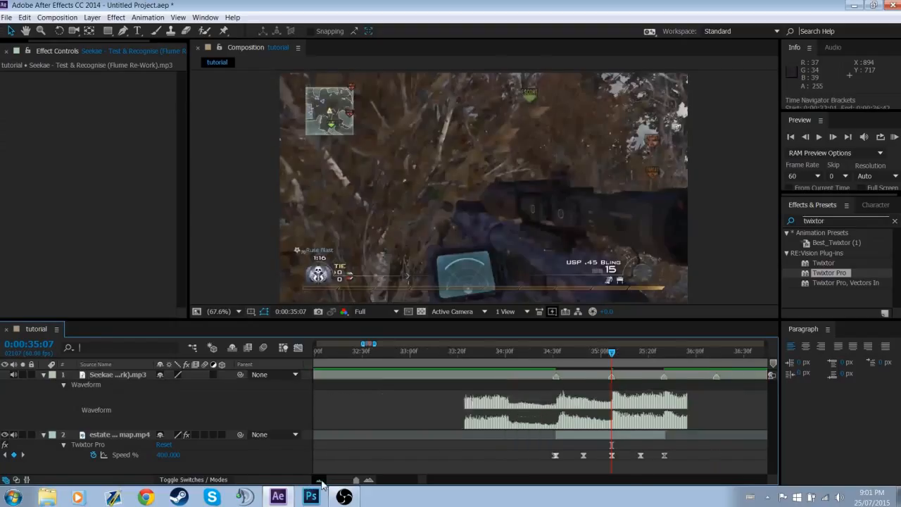
{"action": "left_click", "coordinate": [320, 480]}
{"action": "left_click", "coordinate": [44, 436]}
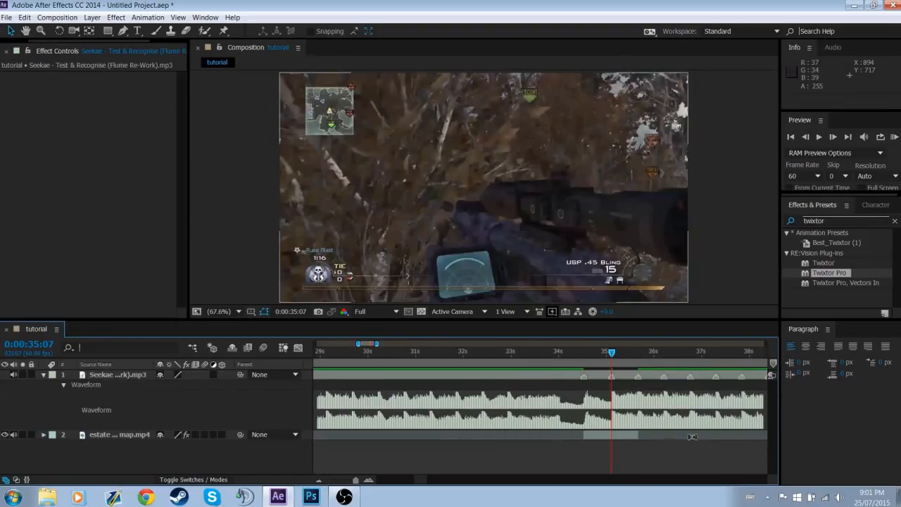
{"action": "left_click", "coordinate": [368, 480]}
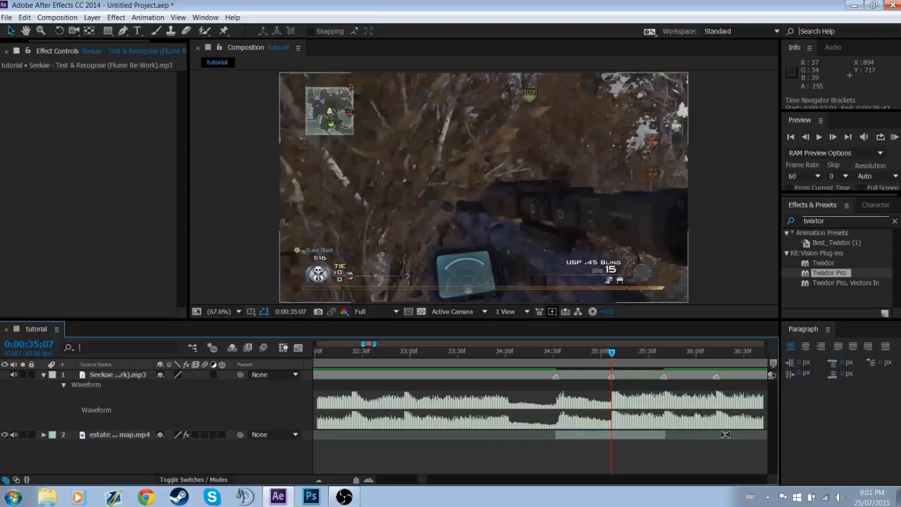
Review the Twixtor Pro speed keyframes of the gameplay clip layer, select the layer and collapse its properties again
{"action": "left_click", "coordinate": [43, 434]}
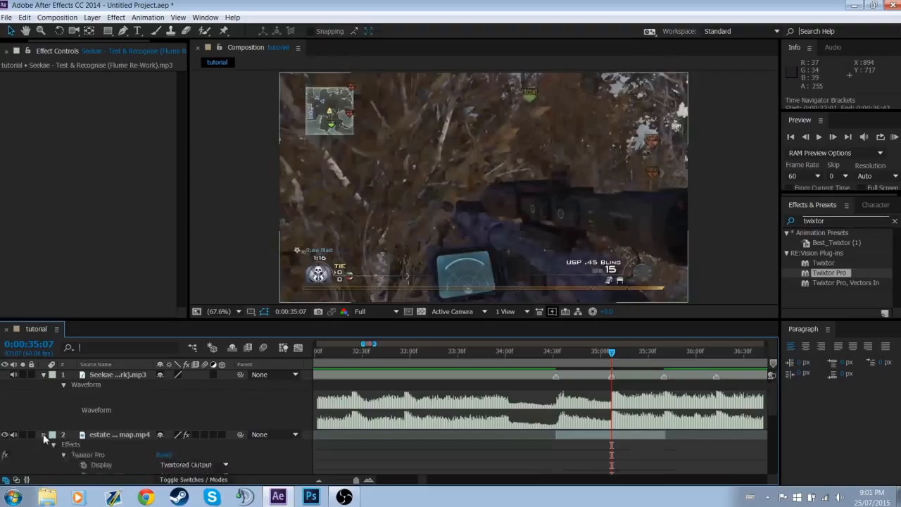
{"action": "scroll", "coordinate": [43, 434], "scroll_direction": "down", "scroll_amount": 3}
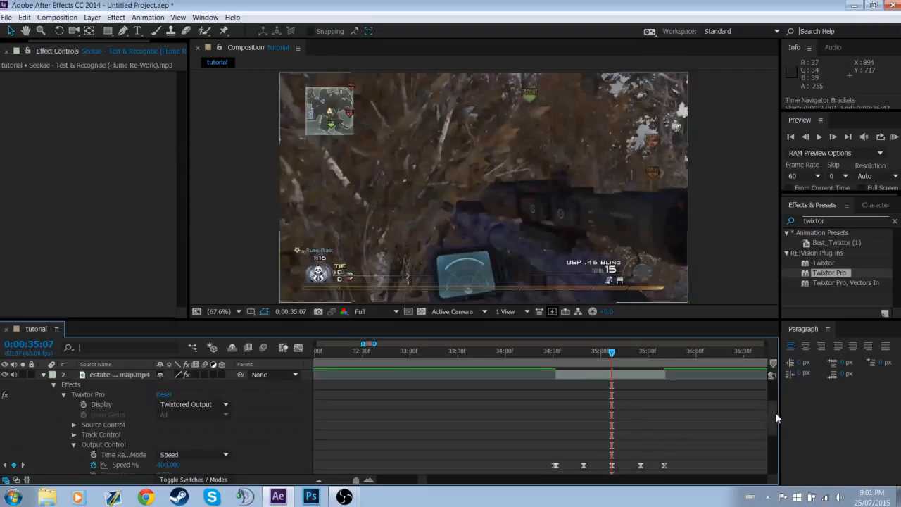
{"action": "left_click_drag", "start_coordinate": [775, 412], "coordinate": [773, 420]}
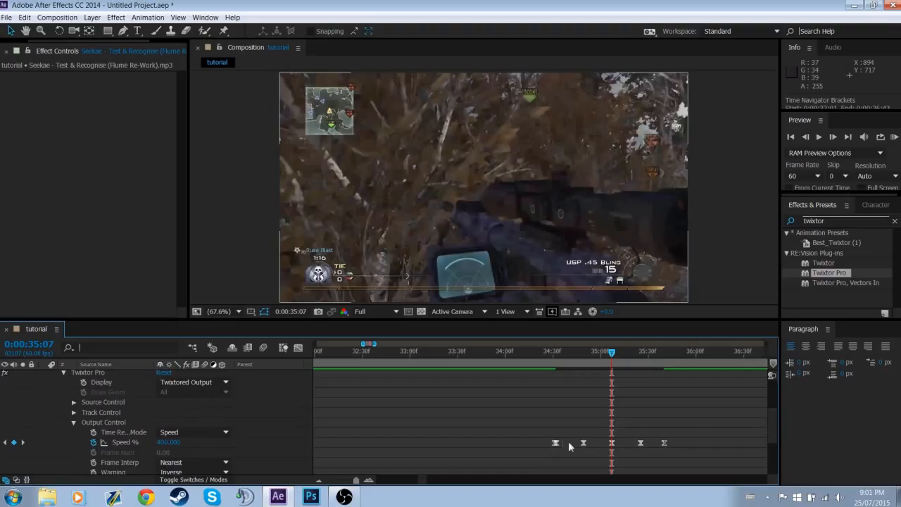
{"action": "scroll", "coordinate": [770, 418], "scroll_direction": "up", "scroll_amount": 3}
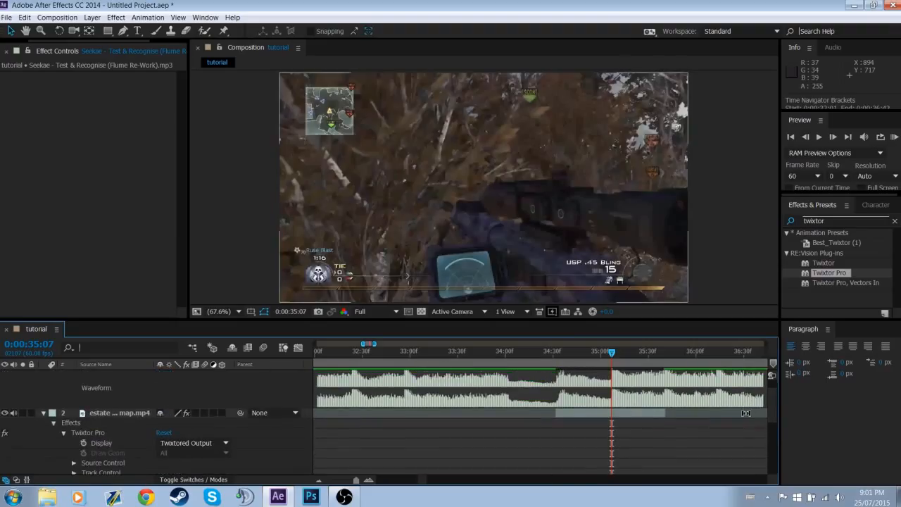
{"action": "mouse_move", "coordinate": [745, 413]}
{"action": "left_mouse_down"}
{"action": "mouse_move", "coordinate": [734, 416]}
{"action": "mouse_move", "coordinate": [751, 416]}
{"action": "left_mouse_up"}
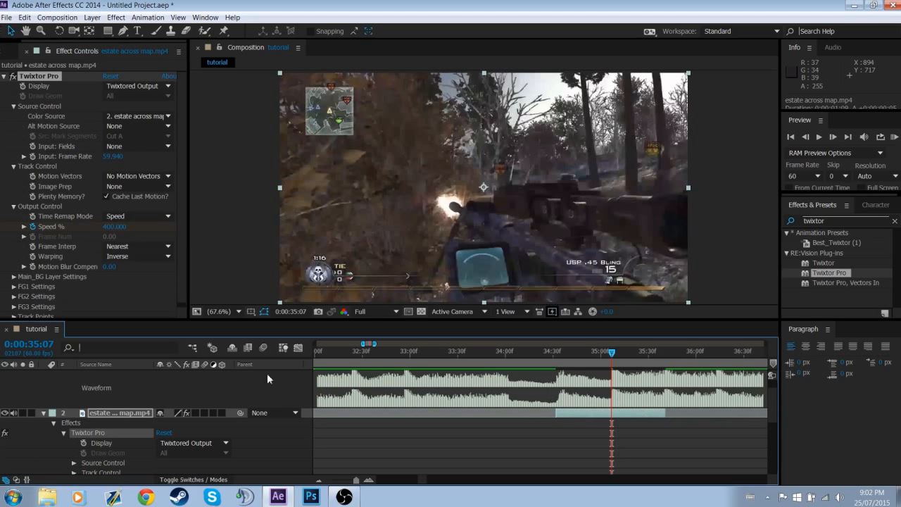
{"action": "left_click", "coordinate": [45, 413]}
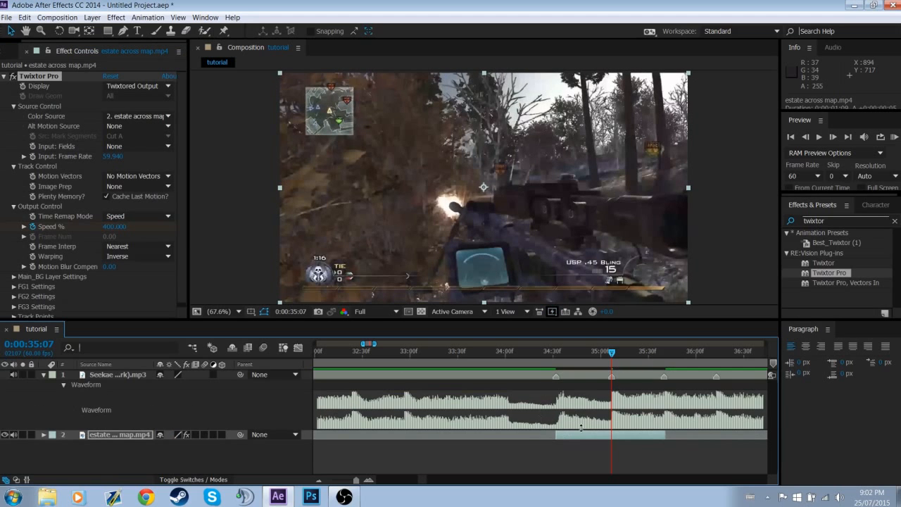
Scrub across the retimed part of the gameplay clip up to 0:00:35:43 and deselect the clip layer
{"action": "left_click_drag", "start_coordinate": [564, 354], "coordinate": [669, 378]}
{"action": "key", "text": "ctrl+z"}
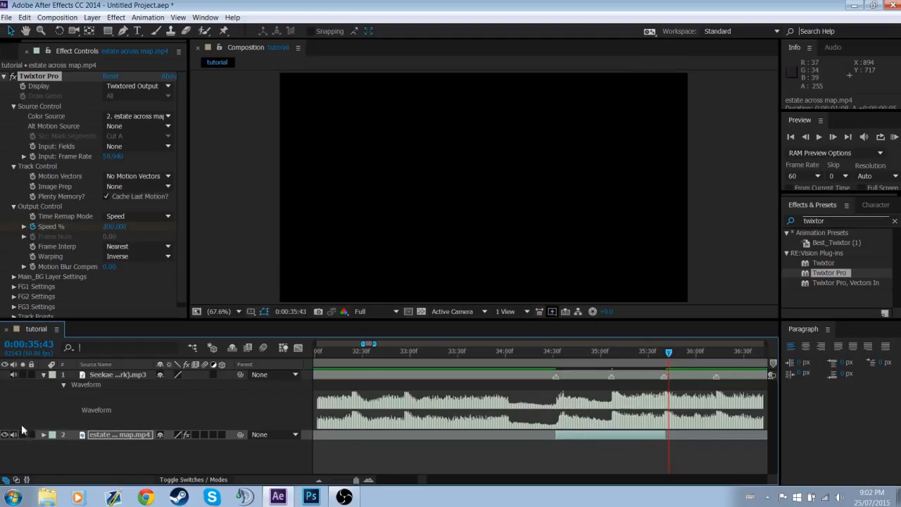
{"action": "left_click", "coordinate": [139, 458]}
Set the start of the work area to 0:00:34:22, just before the gameplay clip begins
{"action": "left_click", "coordinate": [319, 480]}
{"action": "left_click", "coordinate": [319, 480]}
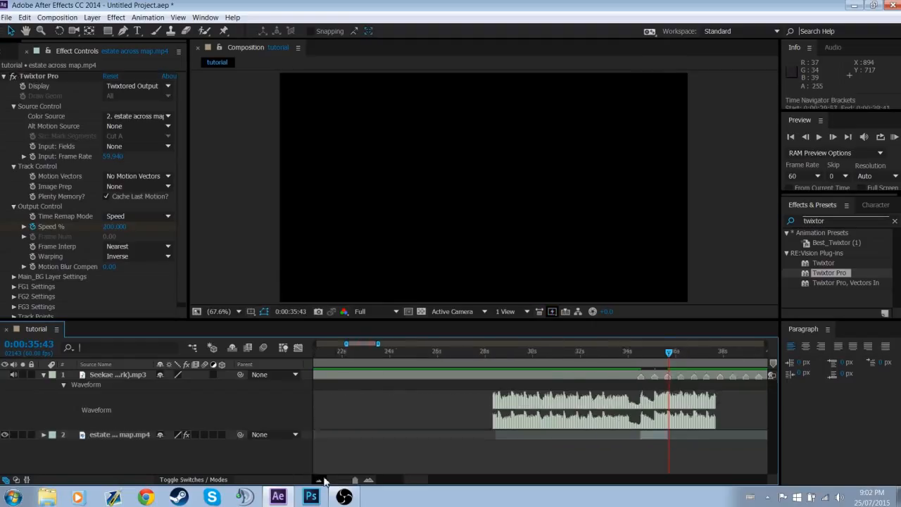
{"action": "left_click", "coordinate": [321, 480]}
{"action": "left_click", "coordinate": [316, 480]}
{"action": "left_click", "coordinate": [316, 480]}
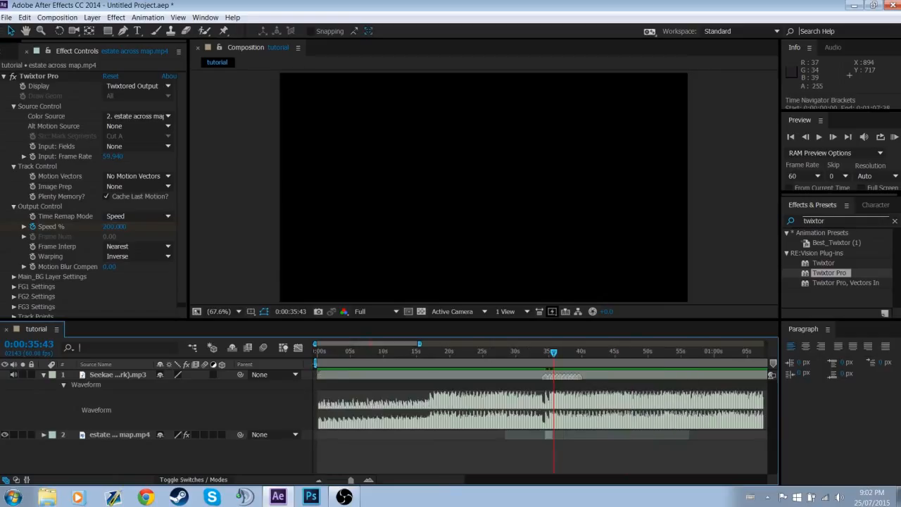
{"action": "left_click_drag", "start_coordinate": [315, 363], "coordinate": [535, 379]}
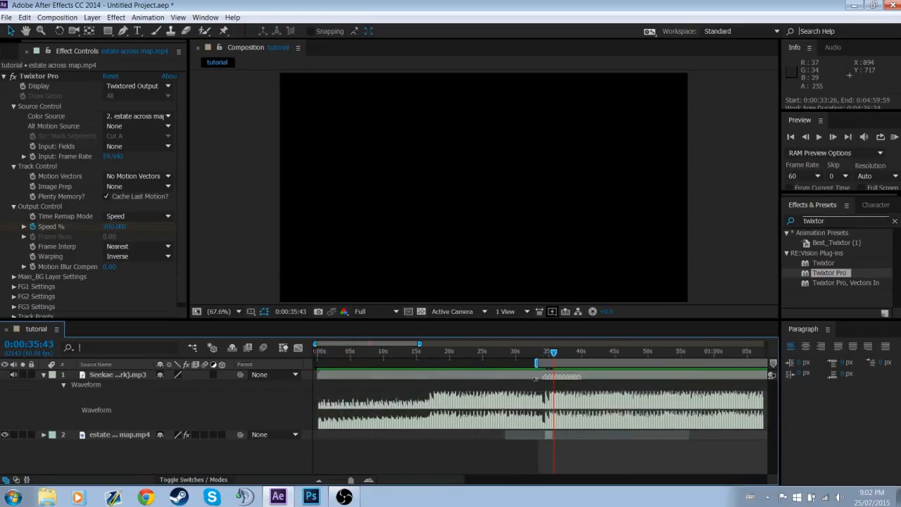
{"action": "left_click", "coordinate": [372, 479]}
{"action": "left_click", "coordinate": [372, 479]}
{"action": "left_click", "coordinate": [371, 479]}
{"action": "left_click", "coordinate": [372, 479]}
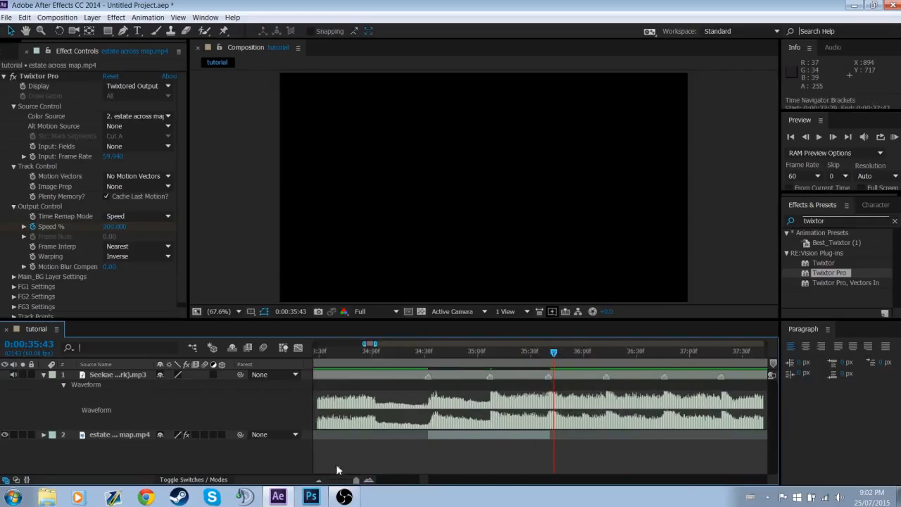
{"action": "left_click", "coordinate": [319, 480]}
{"action": "left_click_drag", "start_coordinate": [431, 363], "coordinate": [480, 363]}
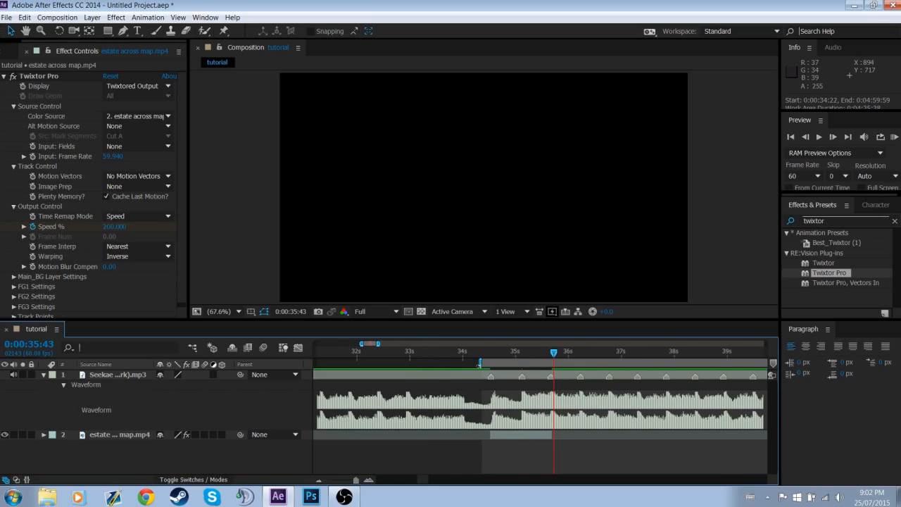
Run a RAM preview of the work area, stop it, and move the current time to 0:00:34:56
{"action": "left_click", "coordinate": [894, 137]}
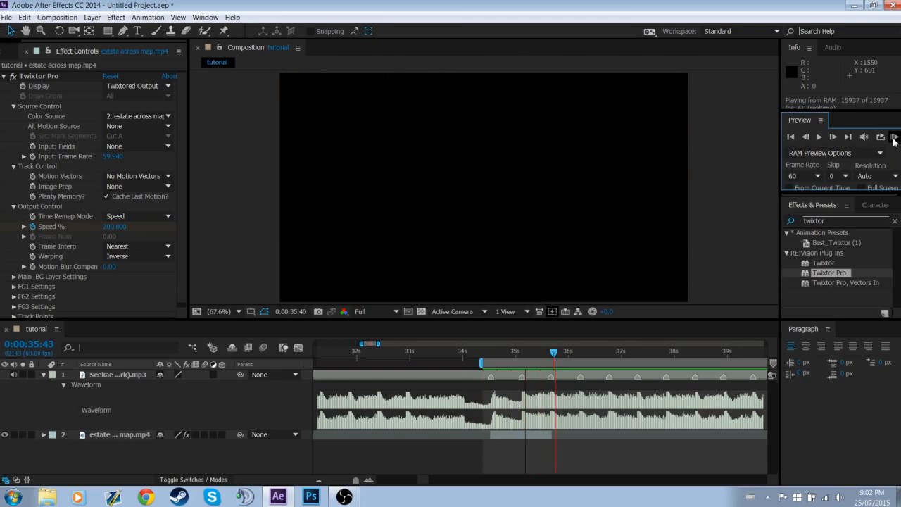
{"action": "left_click", "coordinate": [894, 141]}
{"action": "key", "text": "equal"}
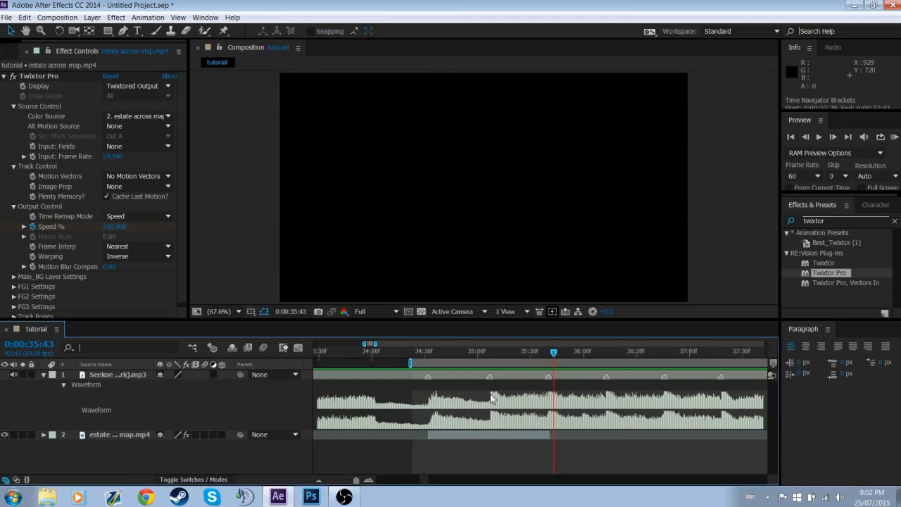
{"action": "mouse_move", "coordinate": [475, 359]}
{"action": "left_mouse_down"}
{"action": "mouse_move", "coordinate": [424, 361]}
{"action": "mouse_move", "coordinate": [471, 360]}
{"action": "left_mouse_up"}
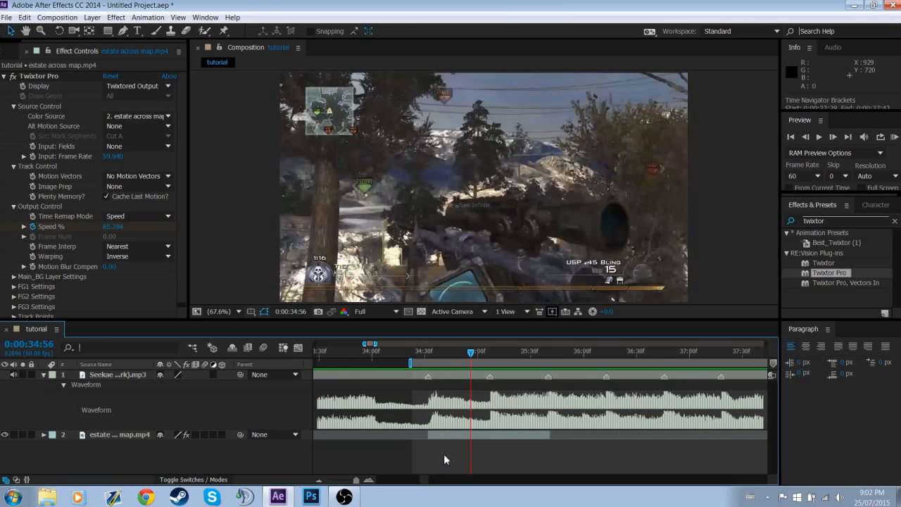
Create a new adjustment layer in the tutorial composition
{"action": "left_click", "coordinate": [3, 52]}
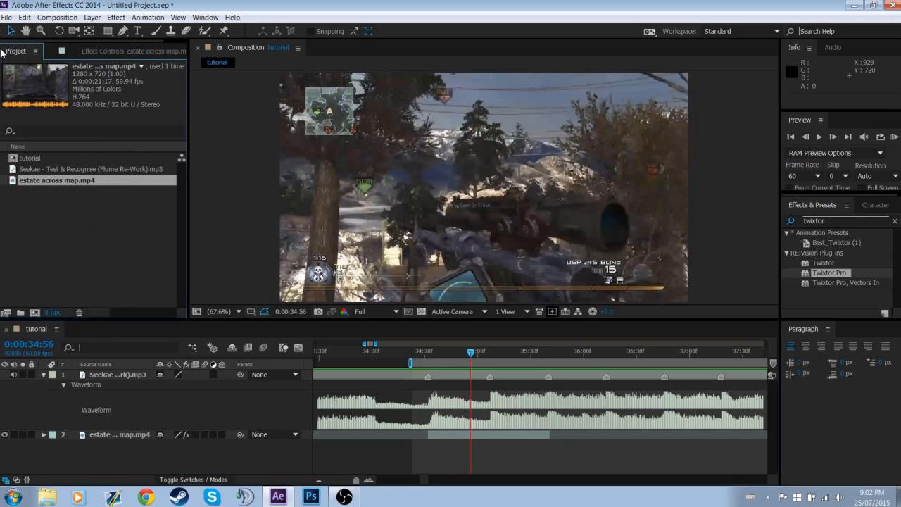
{"action": "left_click", "coordinate": [91, 17]}
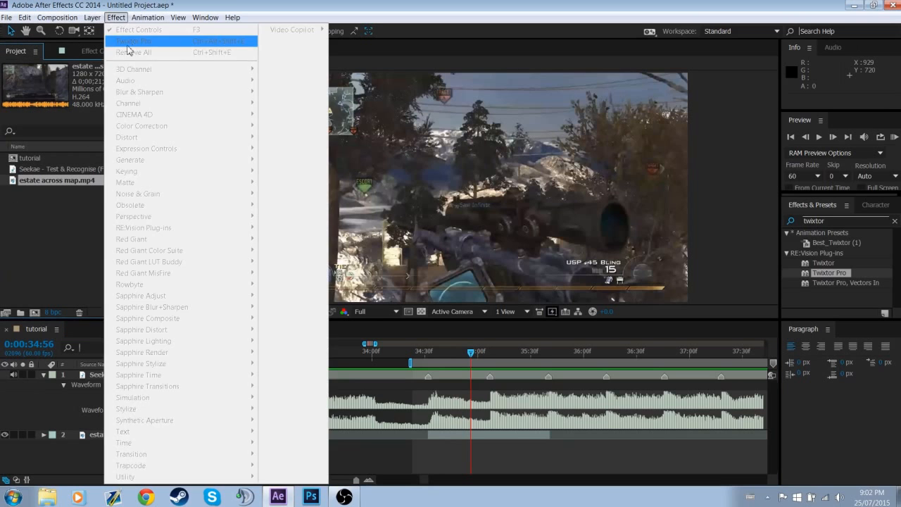
{"action": "left_click", "coordinate": [102, 453]}
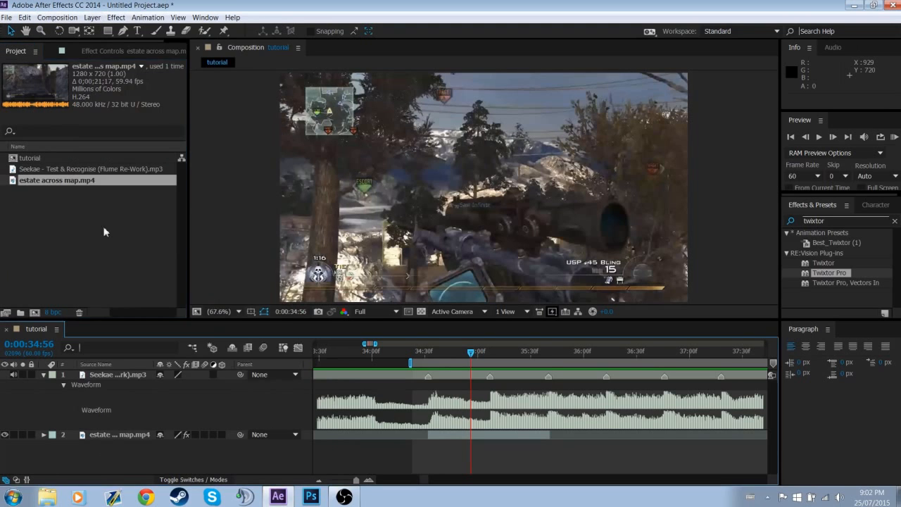
{"action": "left_click", "coordinate": [91, 17]}
{"action": "mouse_move", "coordinate": [128, 34]}
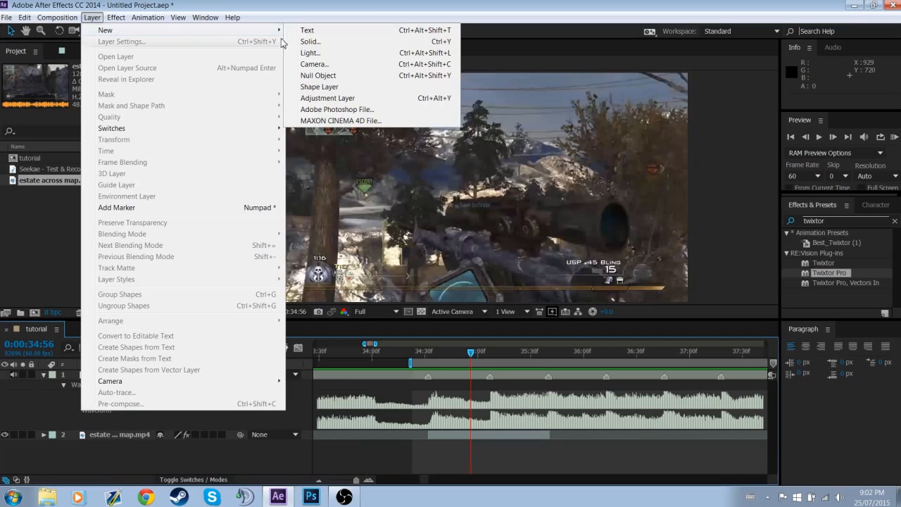
{"action": "left_click", "coordinate": [328, 100]}
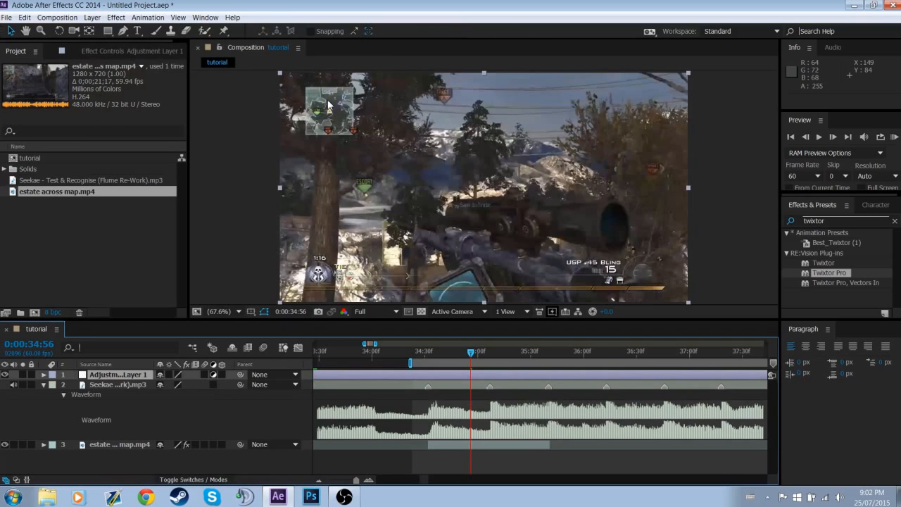
Rename the new adjustment layer as Pan/Crop
{"action": "key", "text": "Return"}
{"action": "type", "text": "Pan/Cr"}
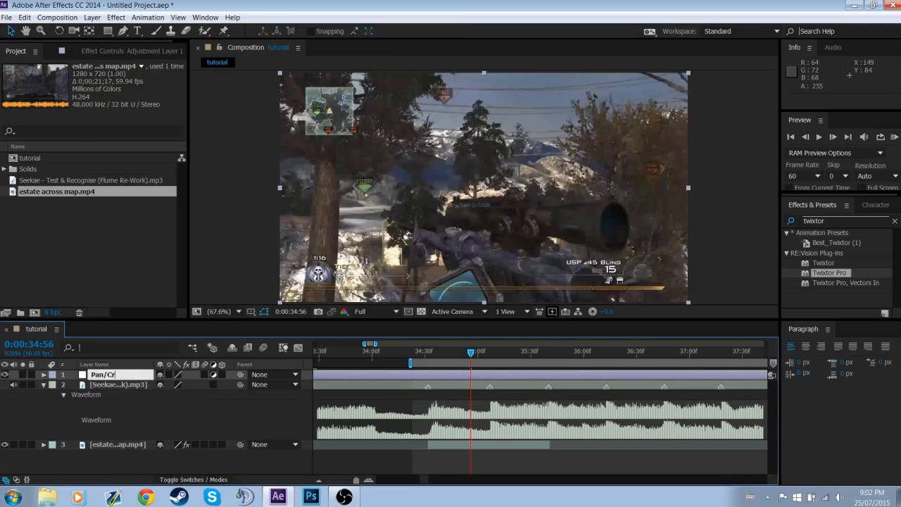
{"action": "type", "text": "op"}
{"action": "key", "text": "Return"}
Apply the Transform effect to the Pan/Crop layer and place the layer between the music track and the gameplay clip
{"action": "left_click", "coordinate": [843, 220]}
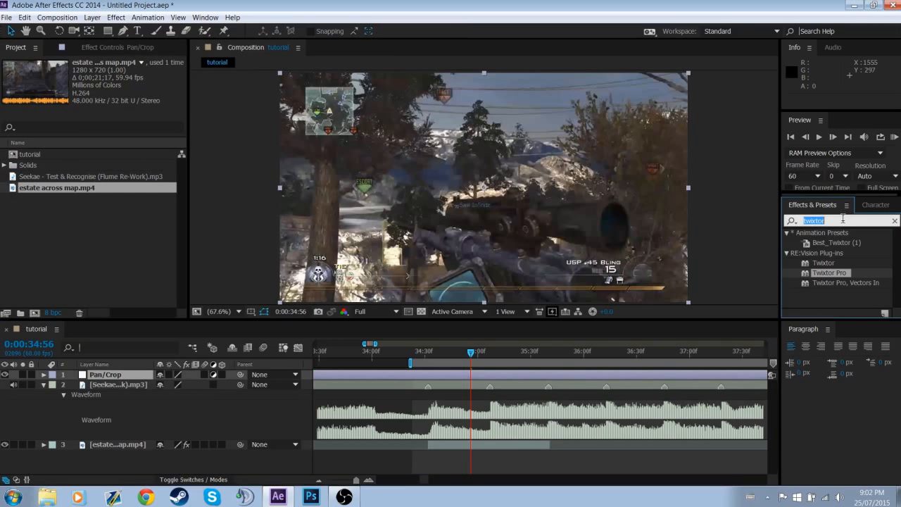
{"action": "type", "text": "tr"}
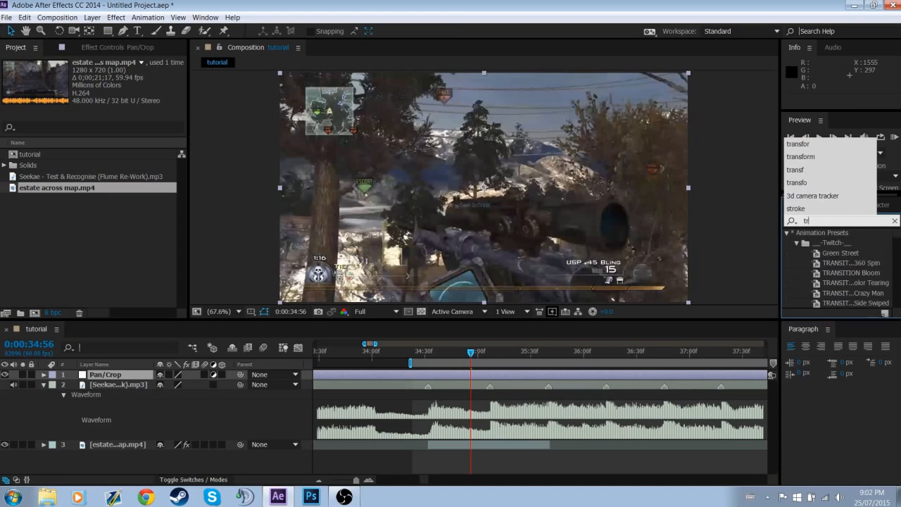
{"action": "type", "text": "ansform"}
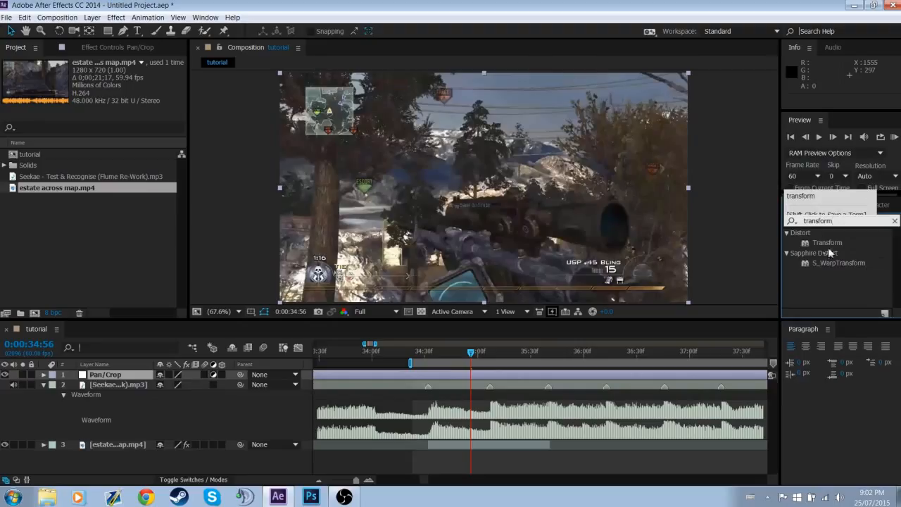
{"action": "left_click", "coordinate": [831, 243]}
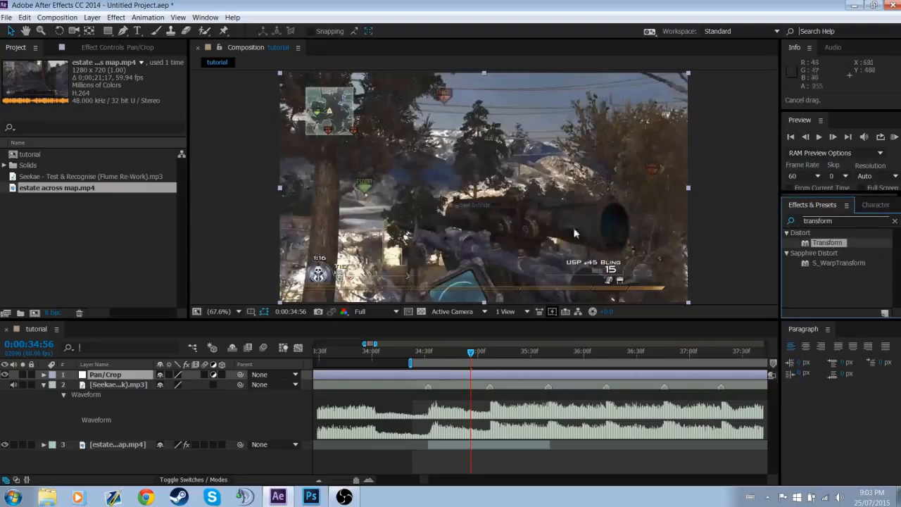
{"action": "double_click", "coordinate": [830, 242]}
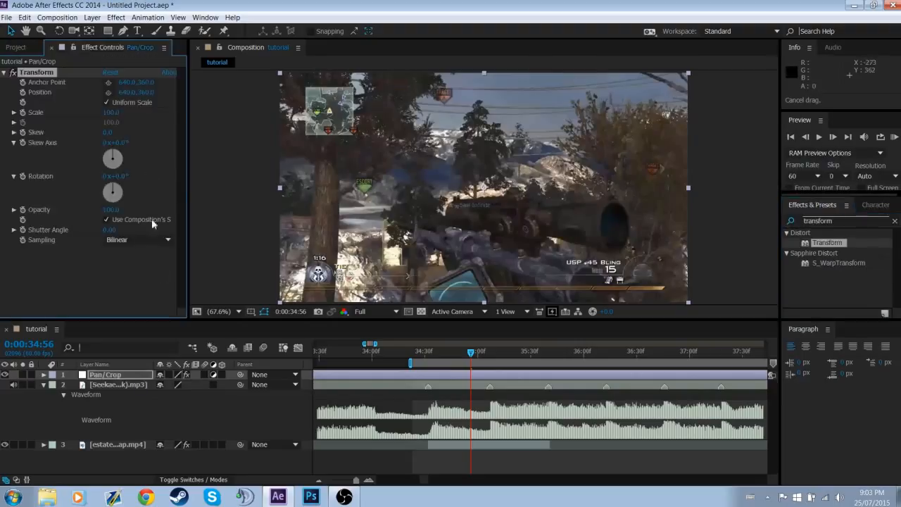
{"action": "left_click_drag", "start_coordinate": [137, 376], "coordinate": [138, 429]}
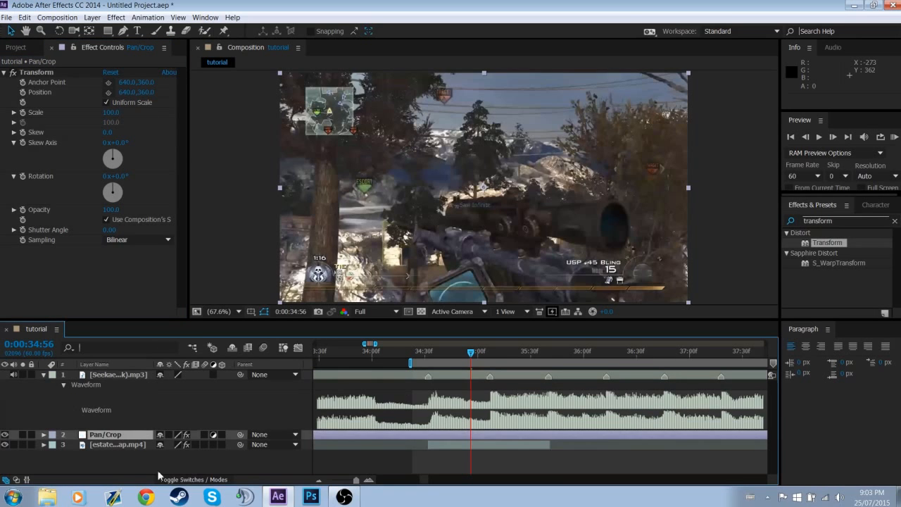
At the 0:00:34:32 marker, keyframe the Pan/Crop layer's Transform Scale at 103 and reveal the keyframe in the timeline
{"action": "right_click", "coordinate": [429, 378]}
{"action": "left_click", "coordinate": [451, 403]}
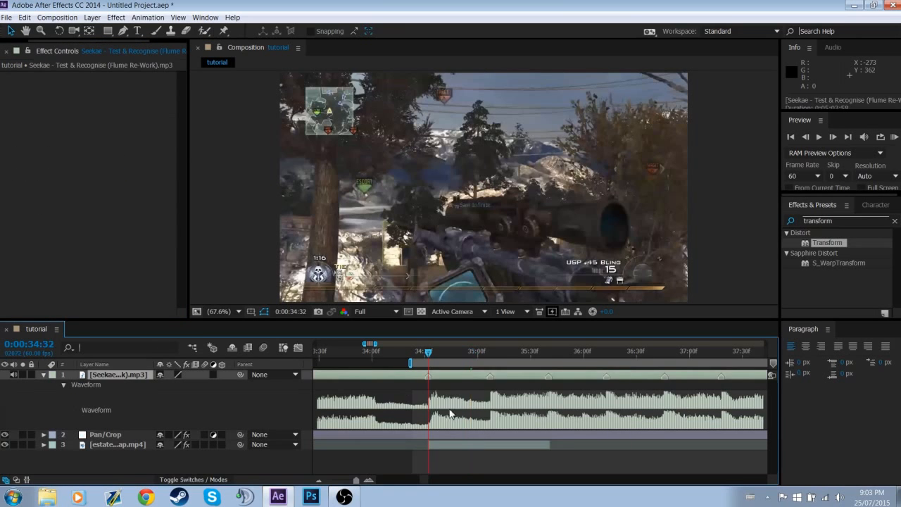
{"action": "left_click", "coordinate": [430, 440]}
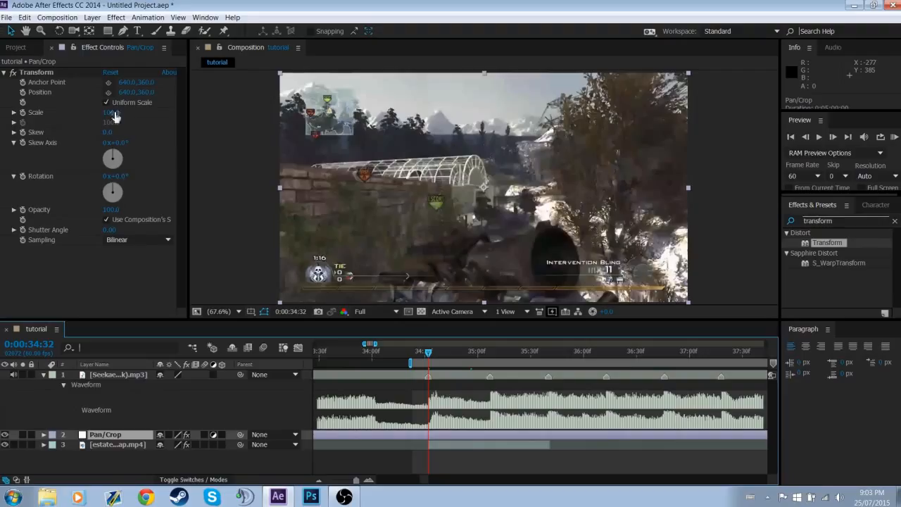
{"action": "left_click", "coordinate": [111, 112]}
{"action": "type", "text": "103"}
{"action": "key", "text": "Return"}
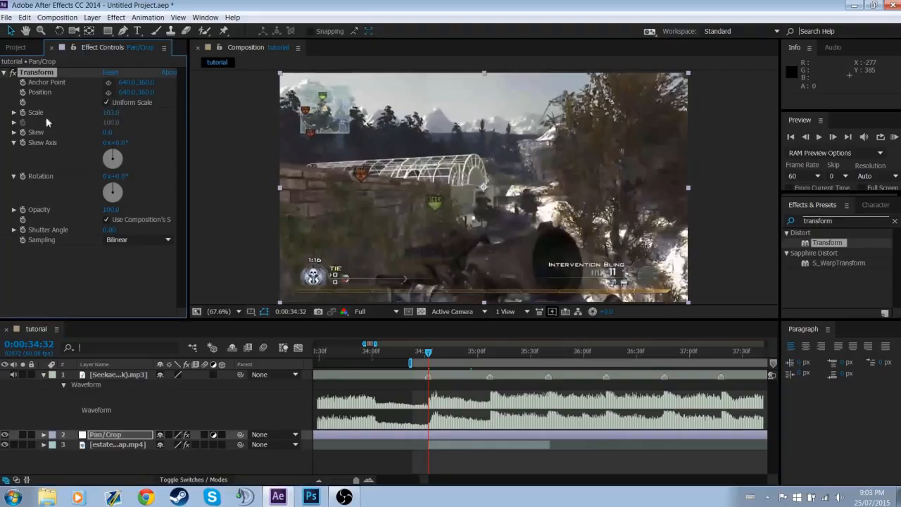
{"action": "left_click", "coordinate": [124, 435]}
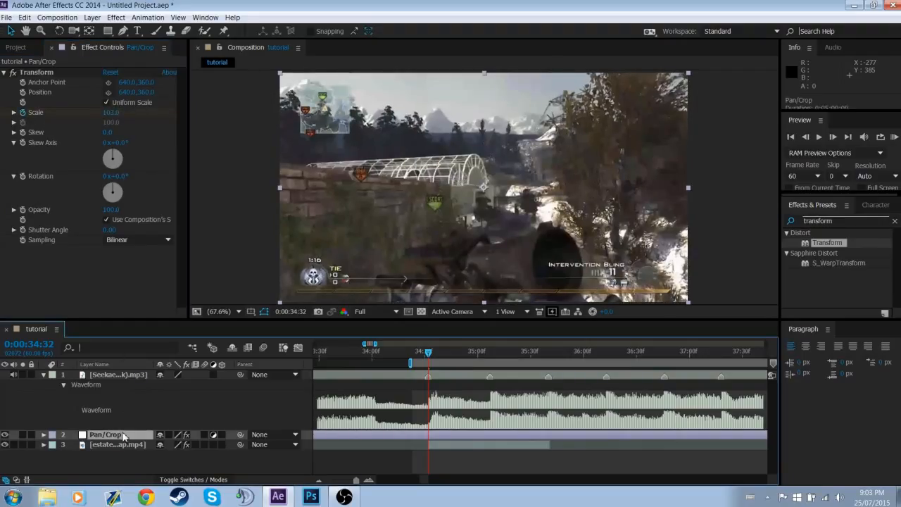
{"action": "key", "text": "u"}
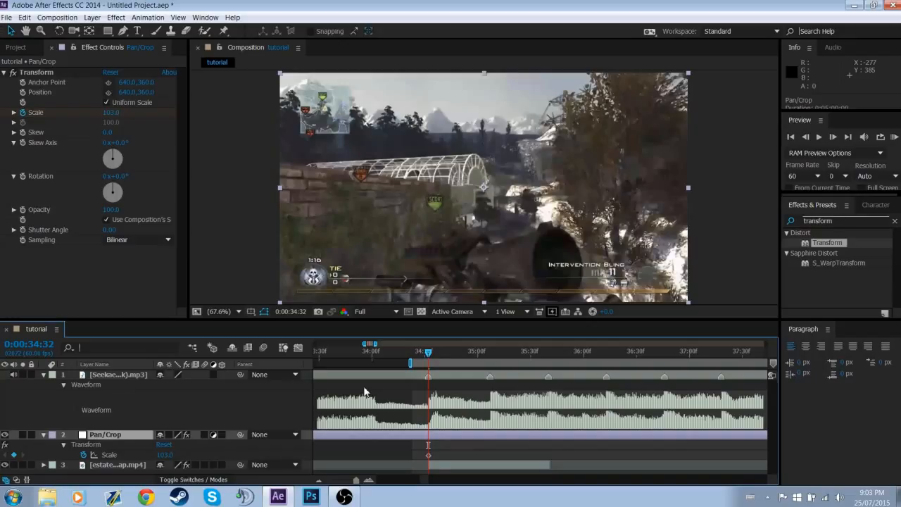
Add a Scale keyframe of 100 on the Pan/Crop layer at 0:00:34:29, three frames before the marker
{"action": "key", "text": "Page_Up"}
{"action": "key", "text": "Page_Up"}
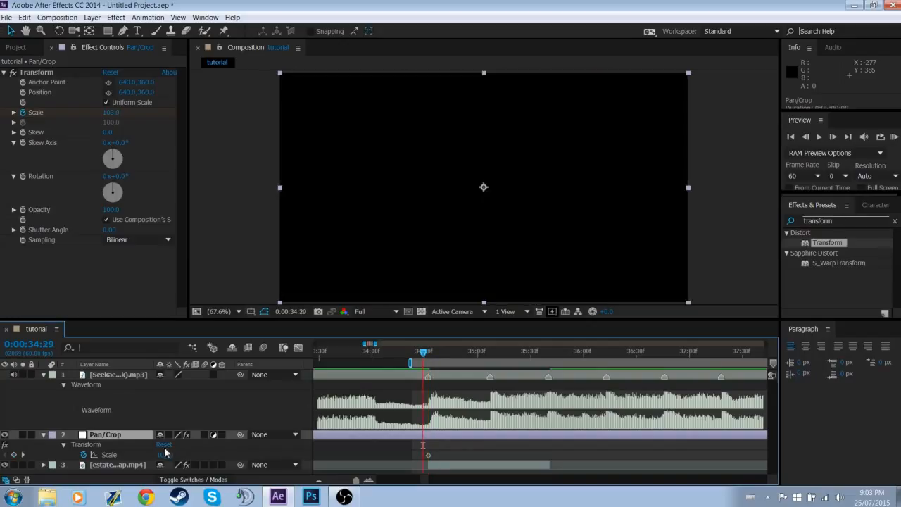
{"action": "left_click", "coordinate": [166, 454]}
{"action": "type", "text": "100"}
{"action": "key", "text": "Return"}
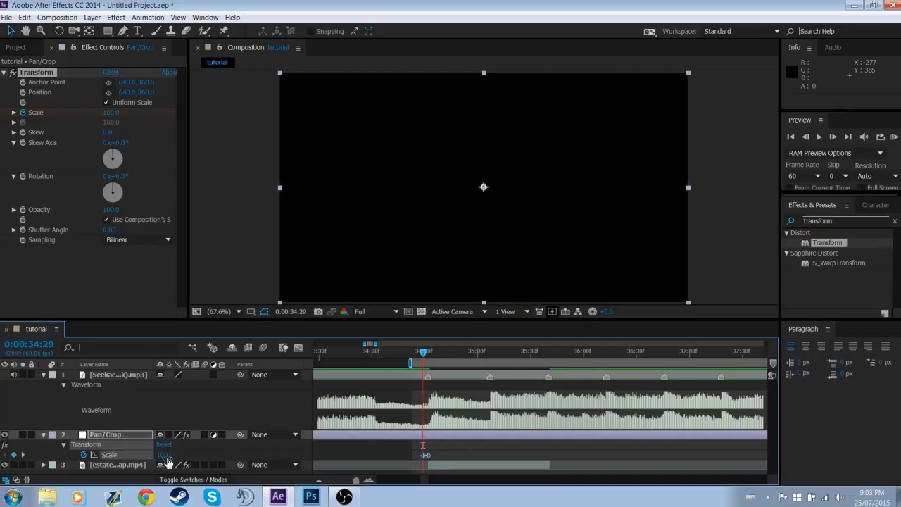
Copy the Pan/Crop Scale keyframe pair to the 0:00:35:07 marker and shift it so the 103 keyframe sits on the marker
{"action": "right_click", "coordinate": [491, 382]}
{"action": "left_click", "coordinate": [542, 414]}
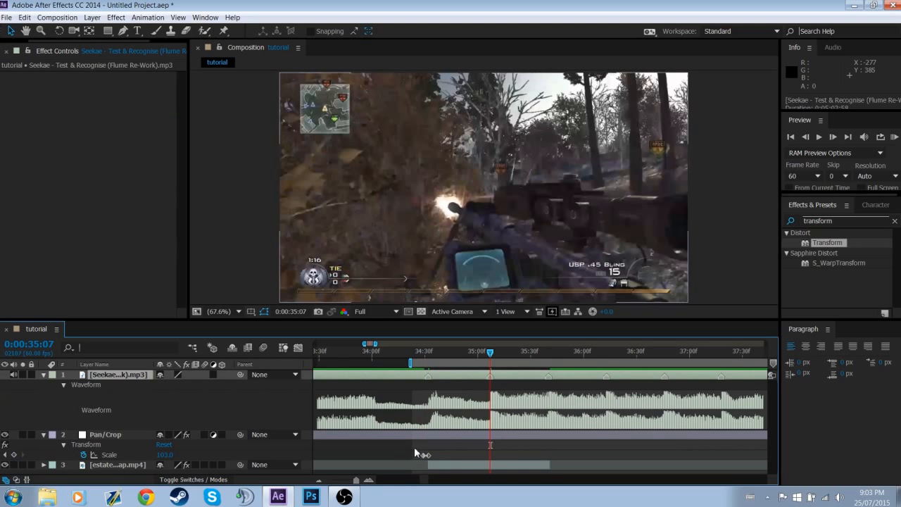
{"action": "key", "text": "ctrl+v"}
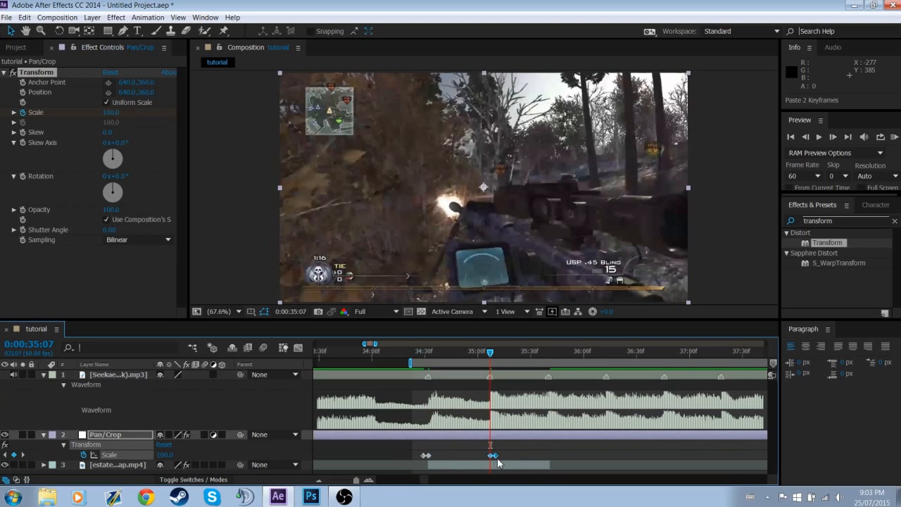
{"action": "left_click_drag", "start_coordinate": [495, 457], "coordinate": [491, 456]}
{"action": "left_click", "coordinate": [523, 452]}
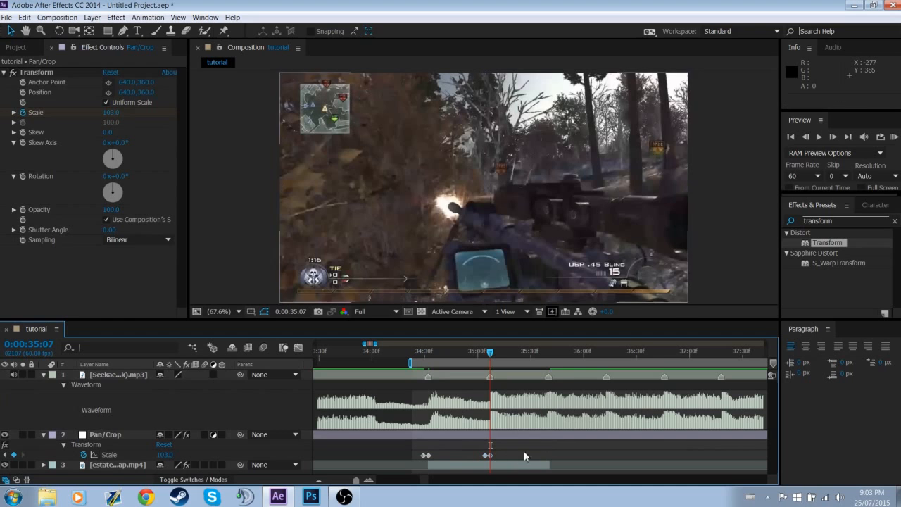
Duplicate the Scale keyframe pair at the 0:00:35:40 marker, aligning its 103 keyframe with the marker
{"action": "right_click", "coordinate": [548, 377]}
{"action": "left_click", "coordinate": [574, 408]}
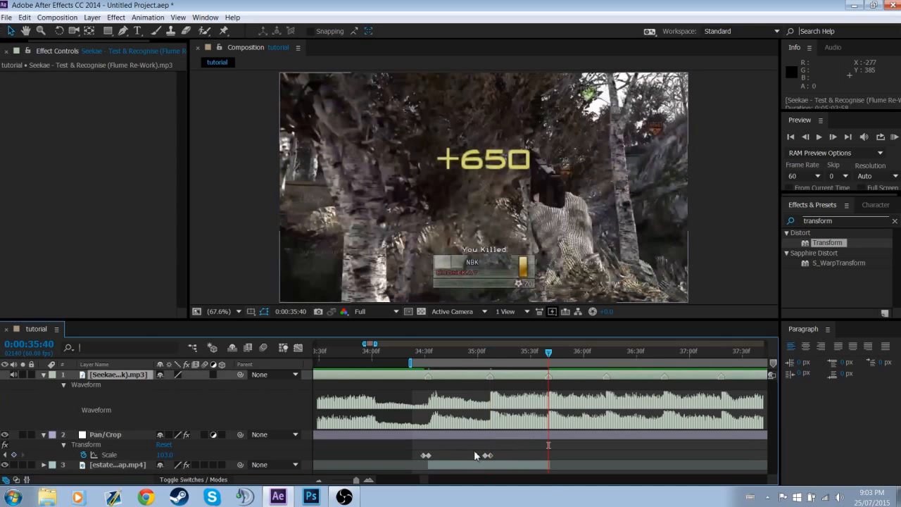
{"action": "left_click_drag", "start_coordinate": [475, 456], "coordinate": [549, 457]}
{"action": "key", "text": "ctrl+c"}
{"action": "key", "text": "ctrl+v"}
{"action": "left_click", "coordinate": [561, 458]}
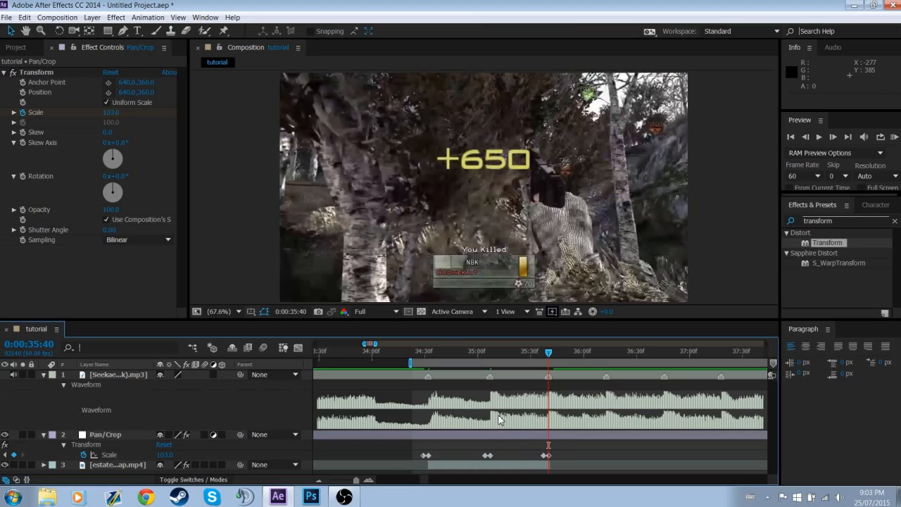
Apply Easy Ease to all six Scale keyframes on the Pan/Crop layer
{"action": "left_click", "coordinate": [370, 481]}
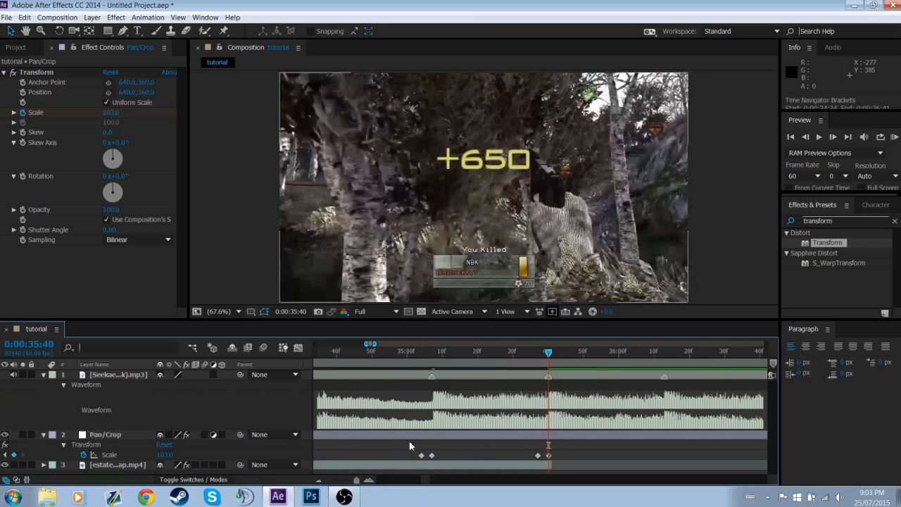
{"action": "left_click", "coordinate": [321, 481]}
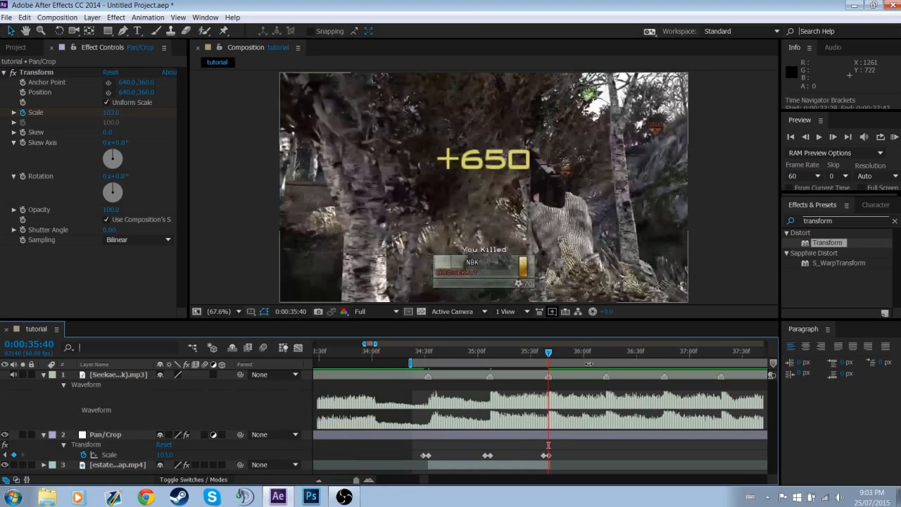
{"action": "left_click_drag", "start_coordinate": [412, 445], "coordinate": [561, 462]}
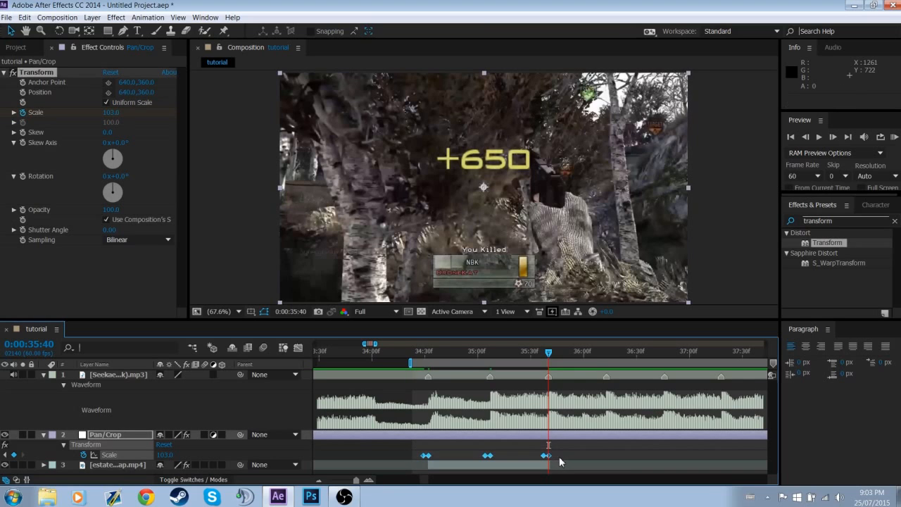
{"action": "key", "text": "F9"}
{"action": "left_click", "coordinate": [571, 453]}
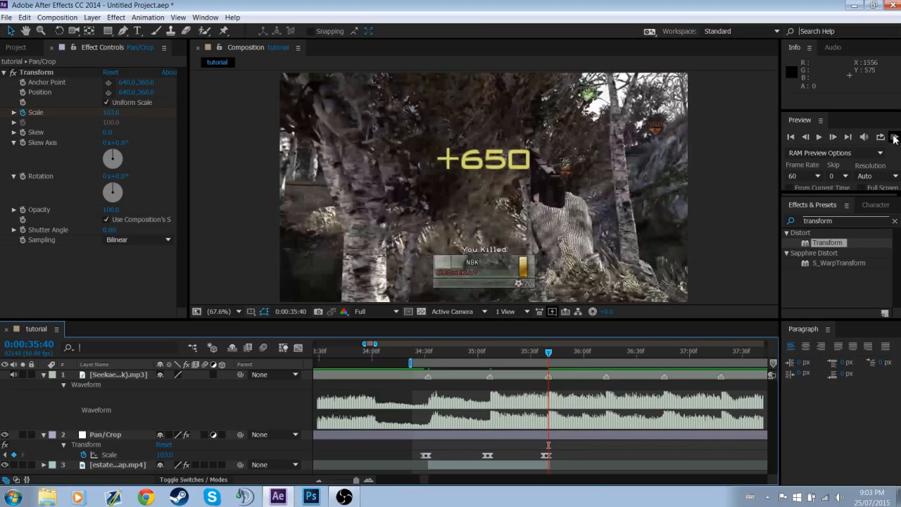
RAM preview the Scale pulses against the music and return to the 0:00:35:40 keyframe
{"action": "left_click", "coordinate": [896, 139]}
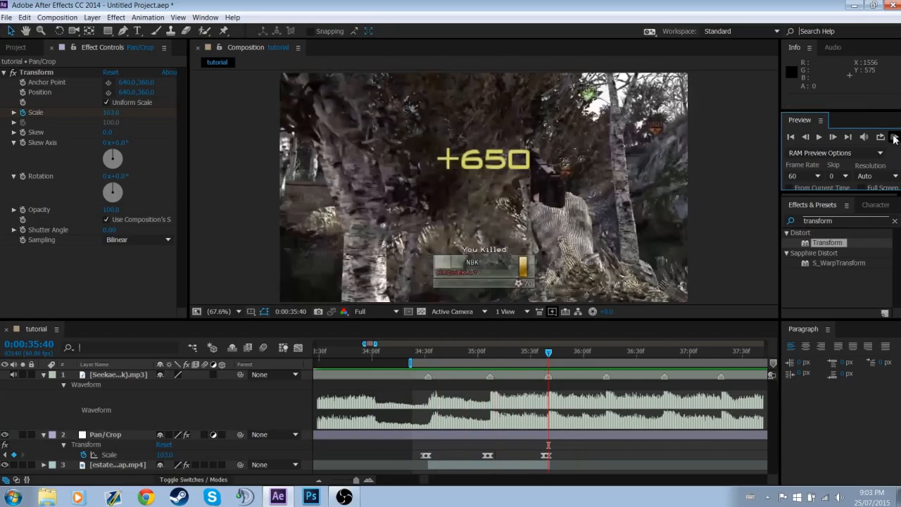
{"action": "left_click", "coordinate": [895, 138]}
{"action": "left_click_drag", "start_coordinate": [550, 357], "coordinate": [571, 399]}
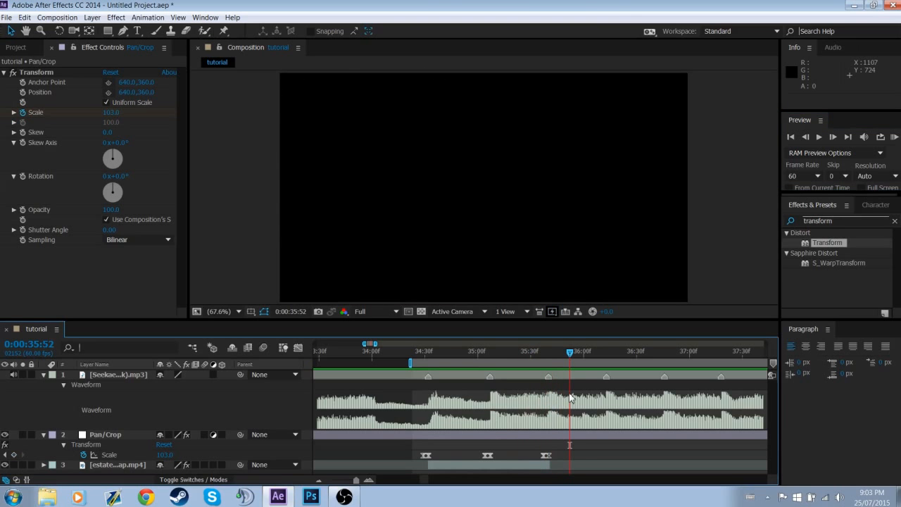
{"action": "key", "text": "j"}
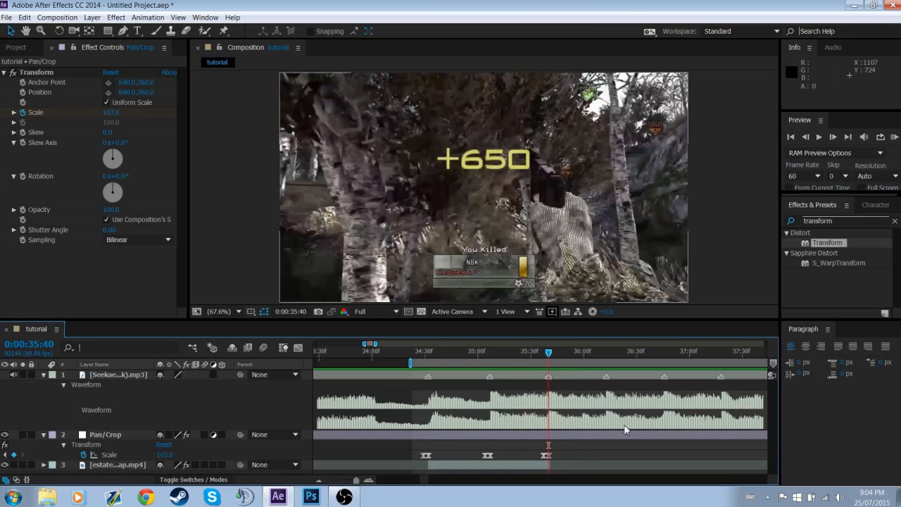
Try a Twixtor Pro Speed of 400% on the gameplay clip's 0:00:35:40 keyframe and preview the result
{"action": "left_click", "coordinate": [503, 464]}
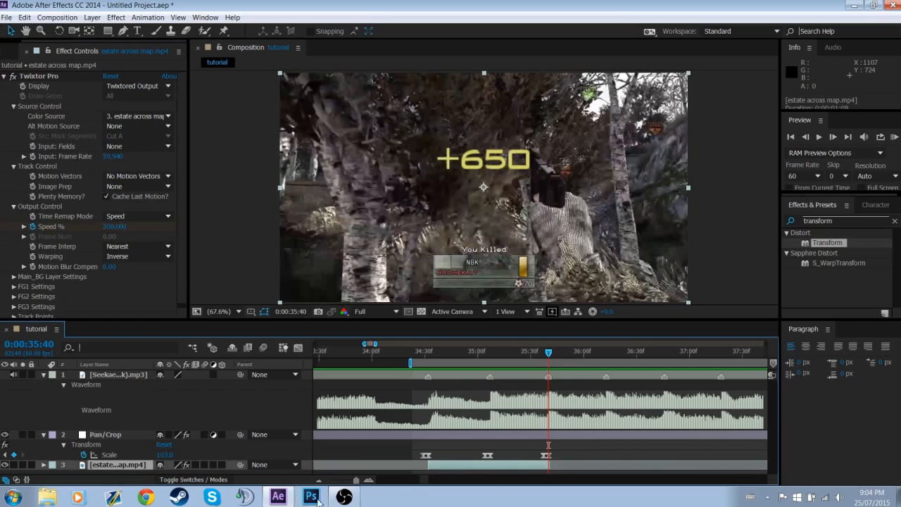
{"action": "key", "text": "u"}
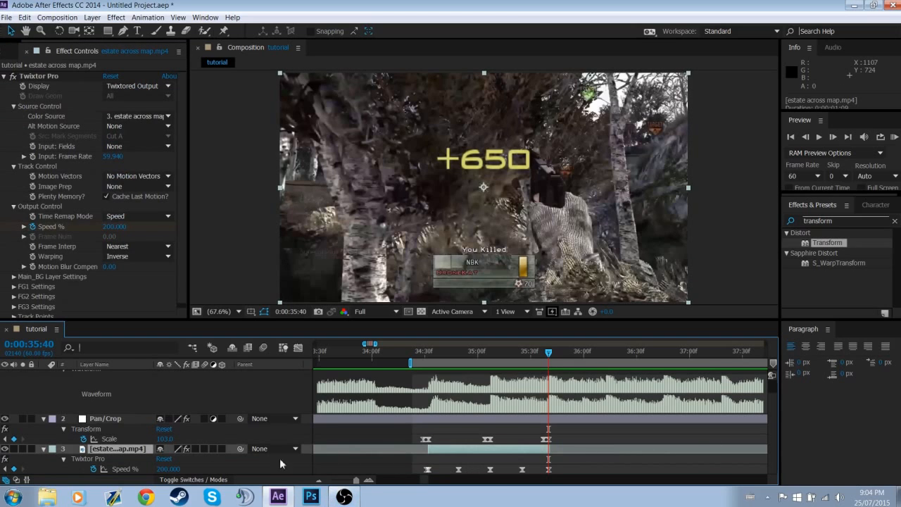
{"action": "left_click", "coordinate": [169, 469]}
{"action": "type", "text": "400"}
{"action": "key", "text": "Return"}
{"action": "left_click", "coordinate": [895, 137]}
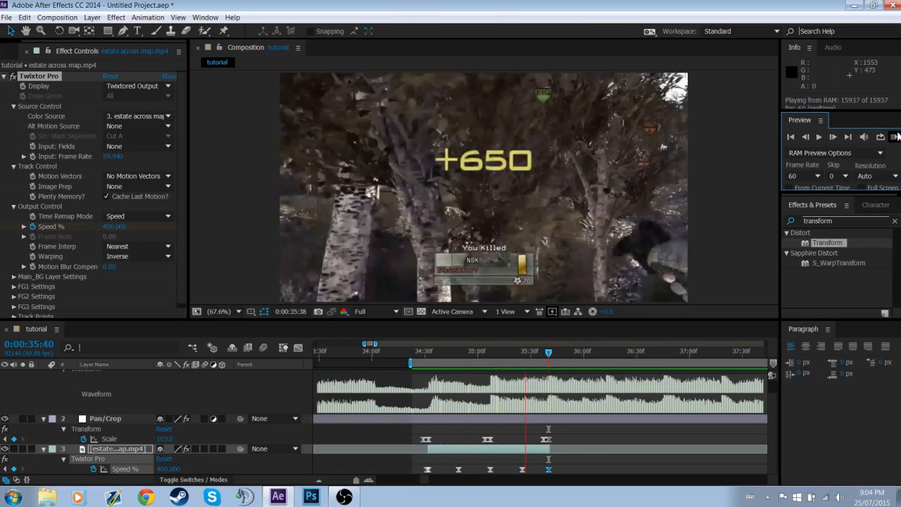
Restore the clip's Twixtor Pro Speed keyframe at 0:00:35:40 to 200% and collapse the clip's properties
{"action": "left_click", "coordinate": [168, 469]}
{"action": "type", "text": "200"}
{"action": "key", "text": "Return"}
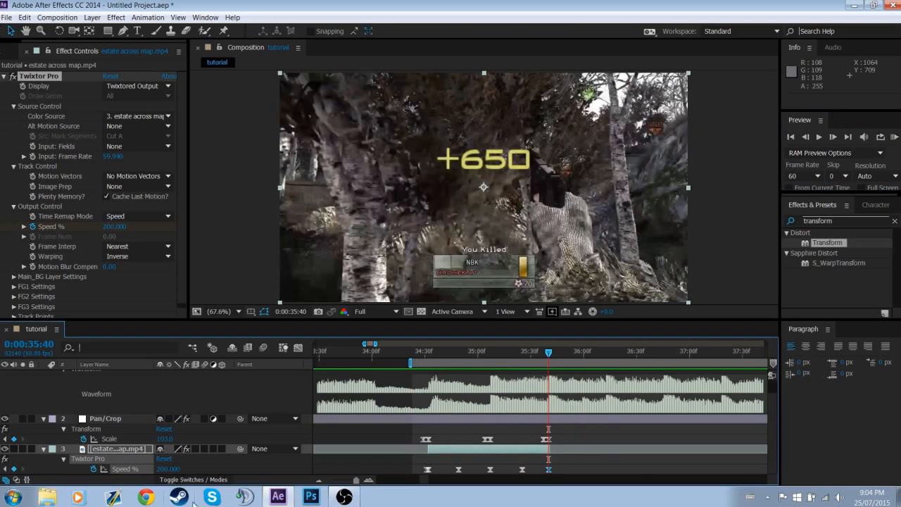
{"action": "left_click", "coordinate": [639, 470]}
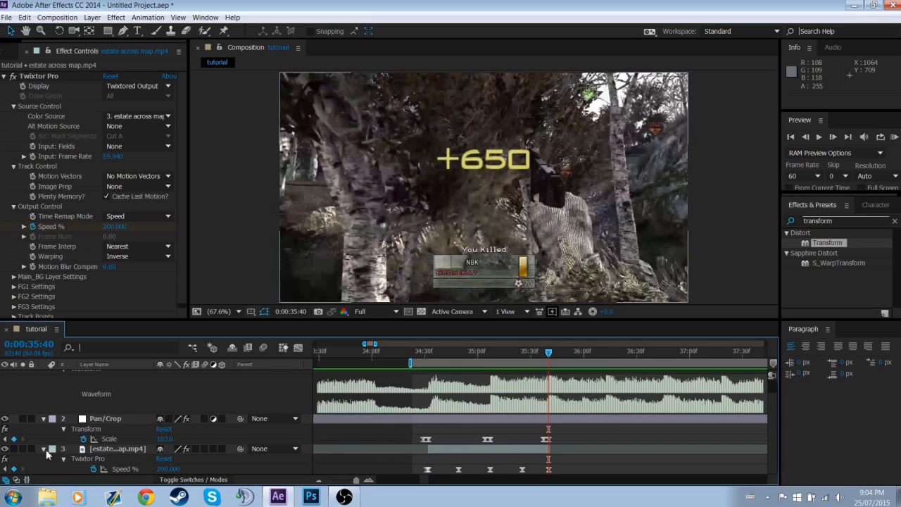
{"action": "left_click", "coordinate": [44, 449]}
{"action": "mouse_move", "coordinate": [549, 352]}
{"action": "left_mouse_down"}
{"action": "mouse_move", "coordinate": [575, 357]}
{"action": "mouse_move", "coordinate": [420, 361]}
{"action": "mouse_move", "coordinate": [584, 362]}
{"action": "mouse_move", "coordinate": [555, 362]}
{"action": "left_mouse_up"}
{"action": "key", "text": "j"}
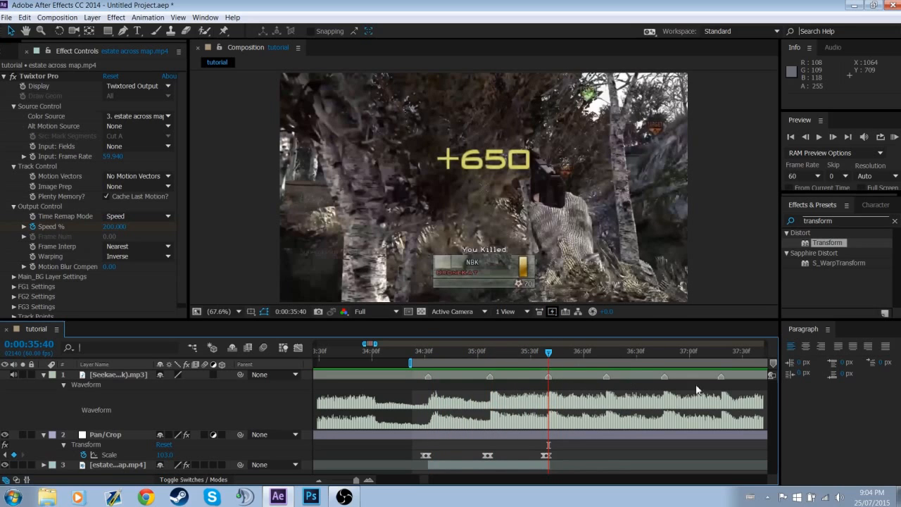
{"action": "left_click", "coordinate": [5, 76]}
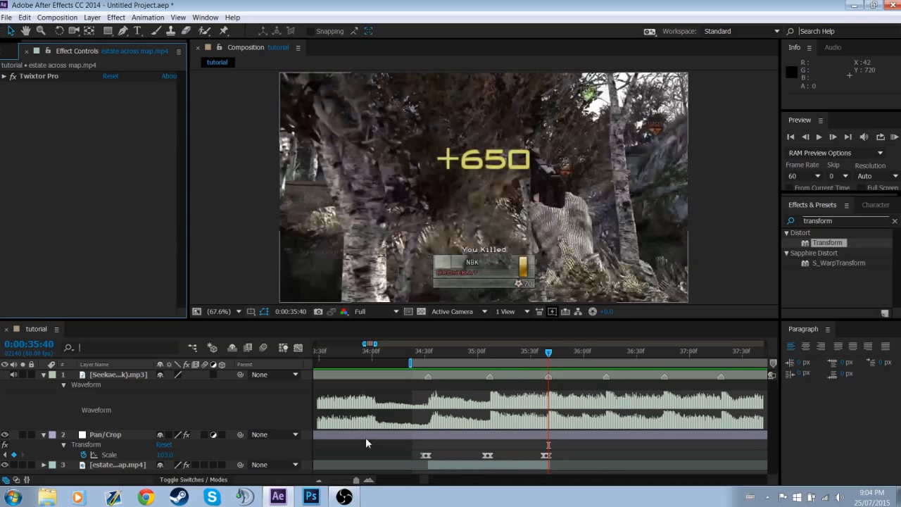
{"action": "mouse_move", "coordinate": [550, 361]}
{"action": "left_mouse_down"}
{"action": "mouse_move", "coordinate": [426, 359]}
{"action": "mouse_move", "coordinate": [479, 359]}
{"action": "mouse_move", "coordinate": [549, 376]}
{"action": "left_mouse_up"}
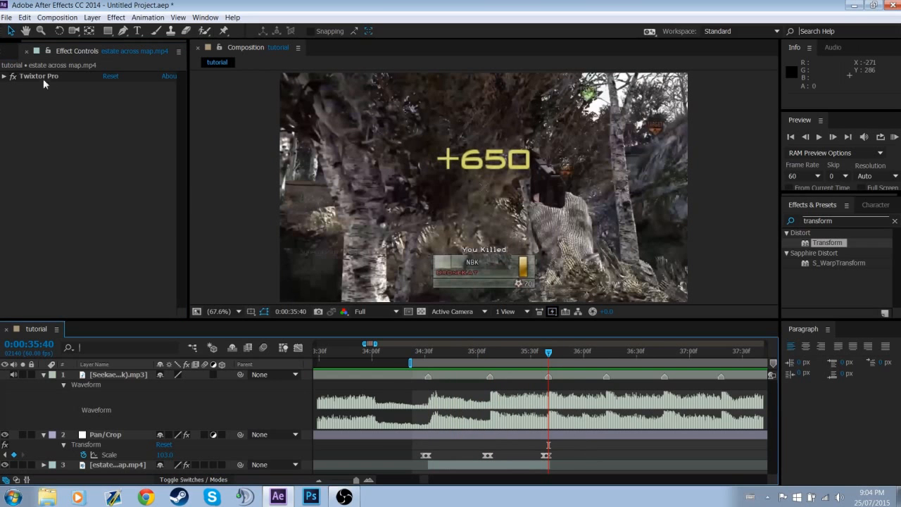
Add another copy of estate across map.mp4 directly below the Pan/Crop layer and play the music from 0:00:35:40
{"action": "left_click", "coordinate": [7, 52]}
{"action": "left_click_drag", "start_coordinate": [39, 192], "coordinate": [124, 456]}
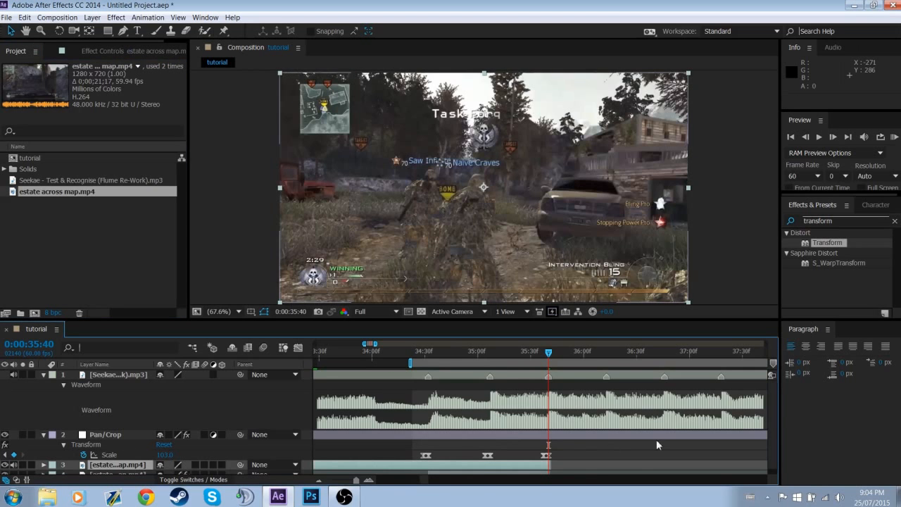
{"action": "left_click_drag", "start_coordinate": [428, 480], "coordinate": [428, 483]}
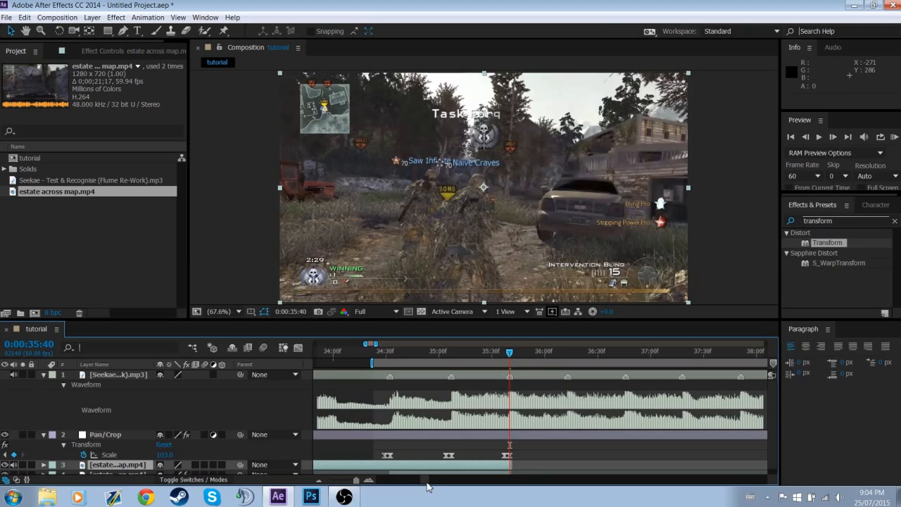
{"action": "key", "text": "KP_Decimal"}
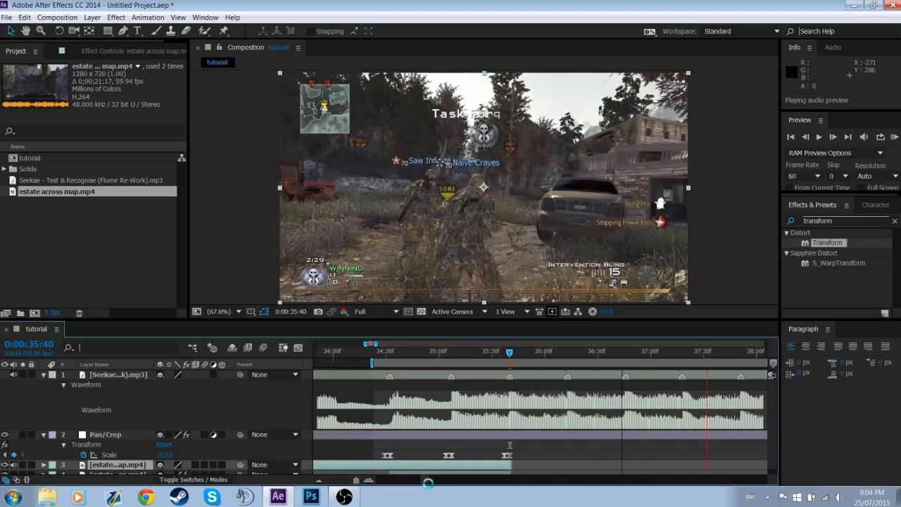
{"action": "key", "text": "KP_Decimal"}
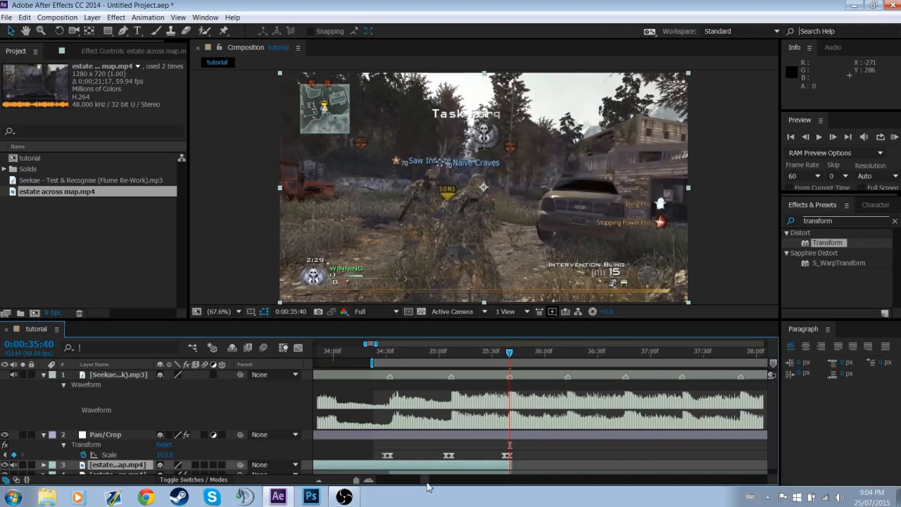
Slide the new gameplay clip along the timeline until its round-winning shot lands on the 0:00:36:46 marker
{"action": "right_click", "coordinate": [625, 377]}
{"action": "left_click", "coordinate": [638, 403]}
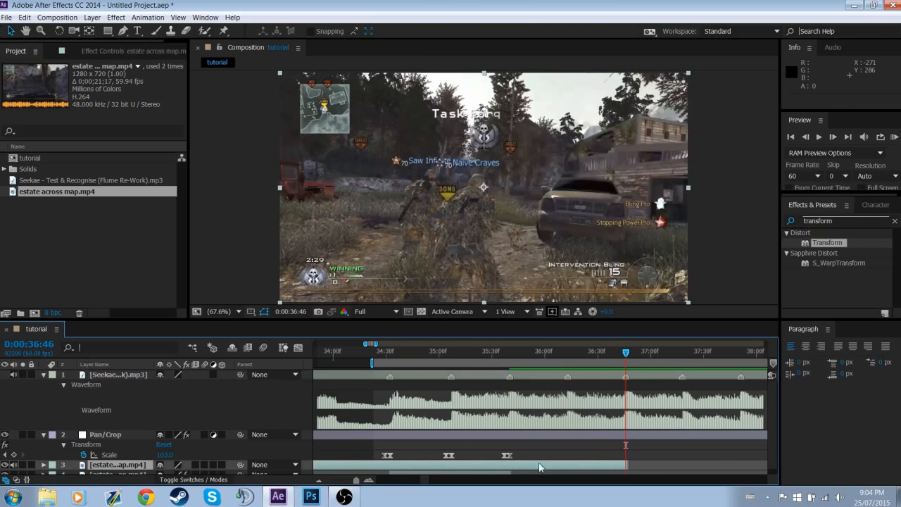
{"action": "left_click_drag", "start_coordinate": [533, 470], "coordinate": [669, 475]}
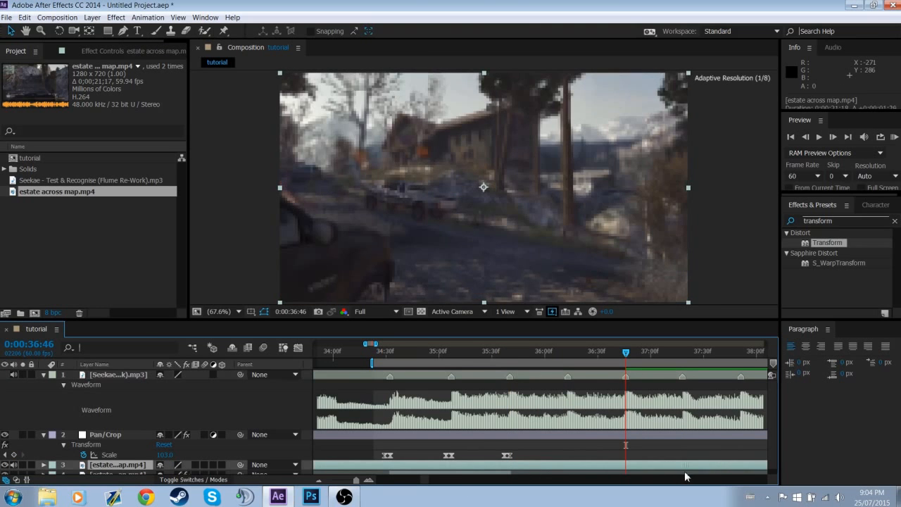
{"action": "left_click_drag", "start_coordinate": [512, 469], "coordinate": [681, 462]}
{"action": "mouse_move", "coordinate": [471, 475]}
{"action": "left_mouse_down"}
{"action": "mouse_move", "coordinate": [646, 471]}
{"action": "mouse_move", "coordinate": [633, 470]}
{"action": "left_mouse_up"}
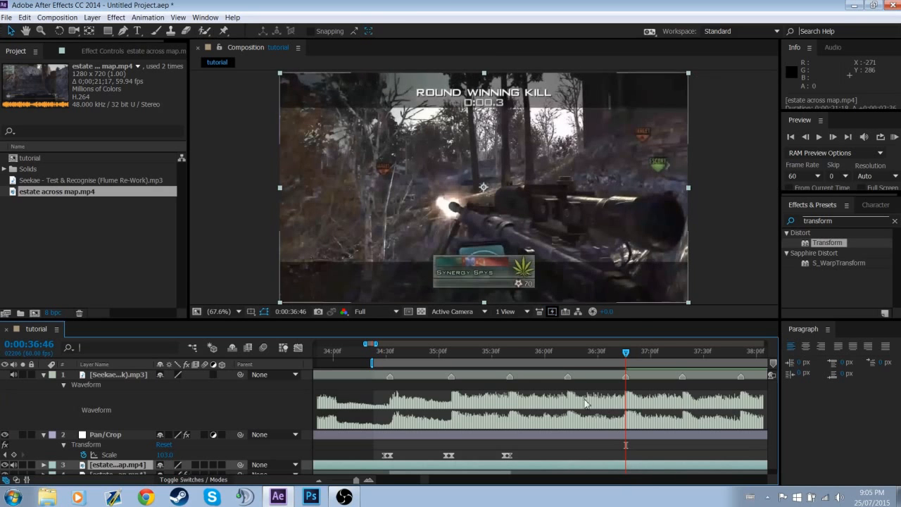
Trim the new gameplay clip to start at the 0:00:35:40 marker and end at the 0:00:37:51 marker
{"action": "right_click", "coordinate": [511, 378]}
{"action": "left_click", "coordinate": [516, 412]}
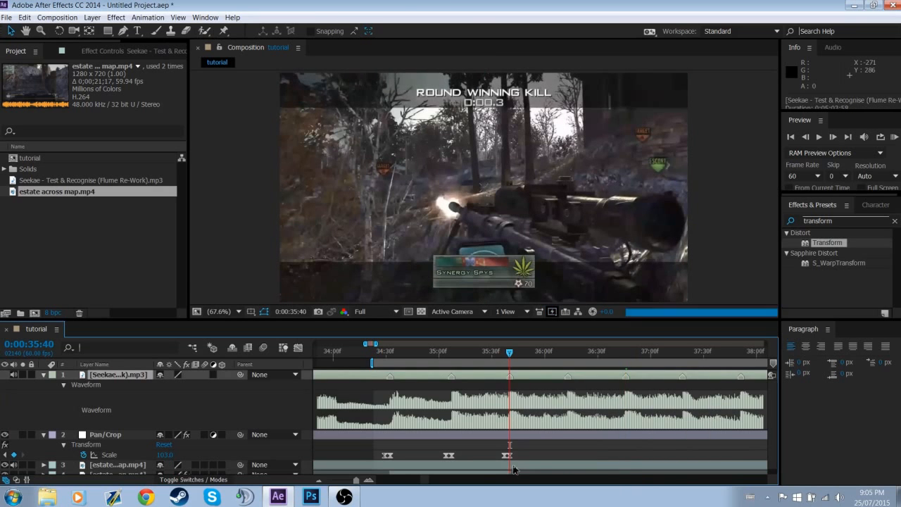
{"action": "key", "text": "alt+bracketleft"}
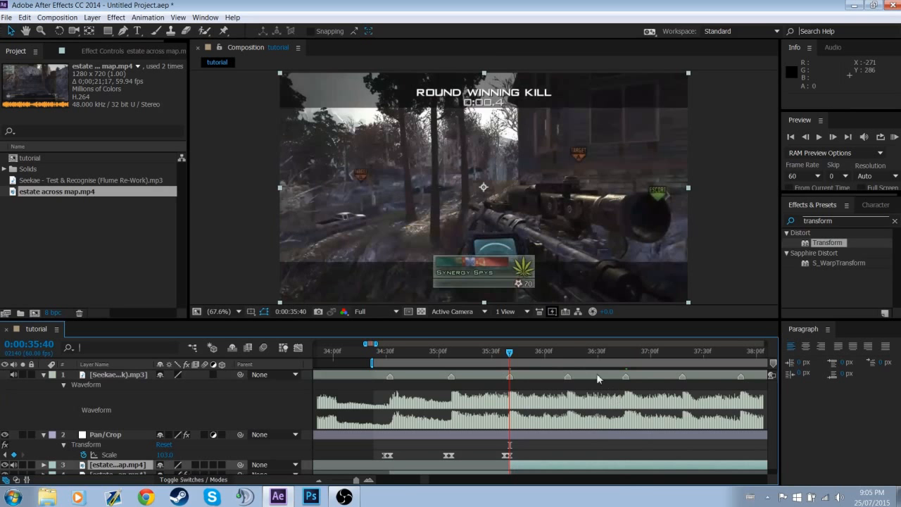
{"action": "mouse_move", "coordinate": [511, 358]}
{"action": "left_mouse_down"}
{"action": "mouse_move", "coordinate": [655, 360]}
{"action": "mouse_move", "coordinate": [681, 375]}
{"action": "mouse_move", "coordinate": [741, 380]}
{"action": "left_mouse_up"}
{"action": "right_click", "coordinate": [741, 378]}
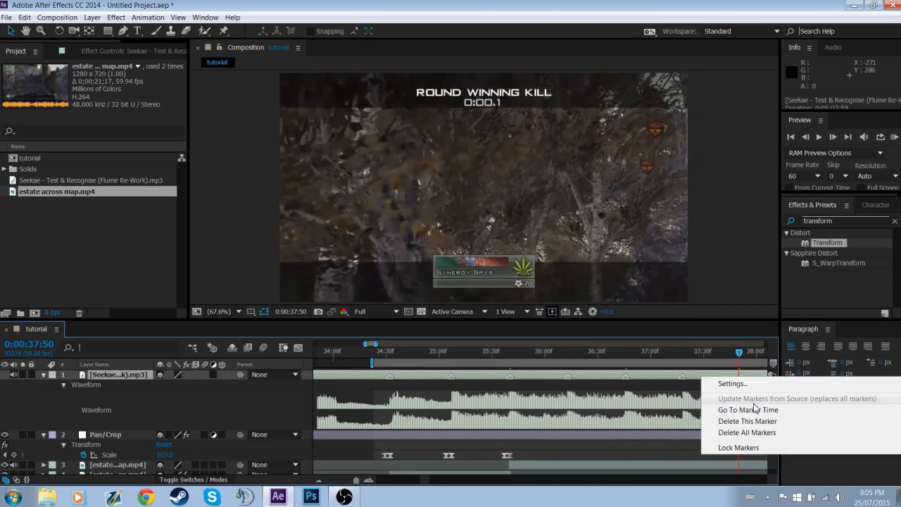
{"action": "left_click", "coordinate": [755, 411]}
{"action": "left_click", "coordinate": [745, 465]}
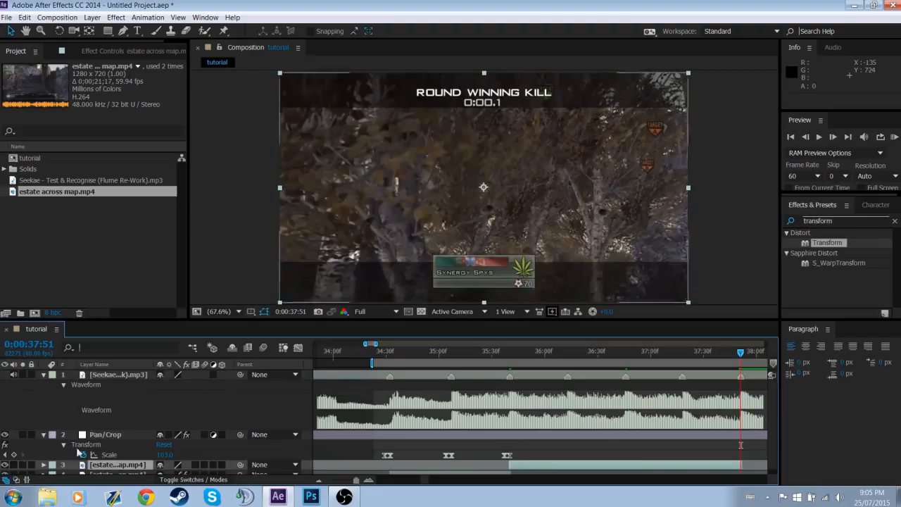
Find Twixtor Pro among the effects and apply it to the new gameplay clip
{"action": "left_click", "coordinate": [842, 220]}
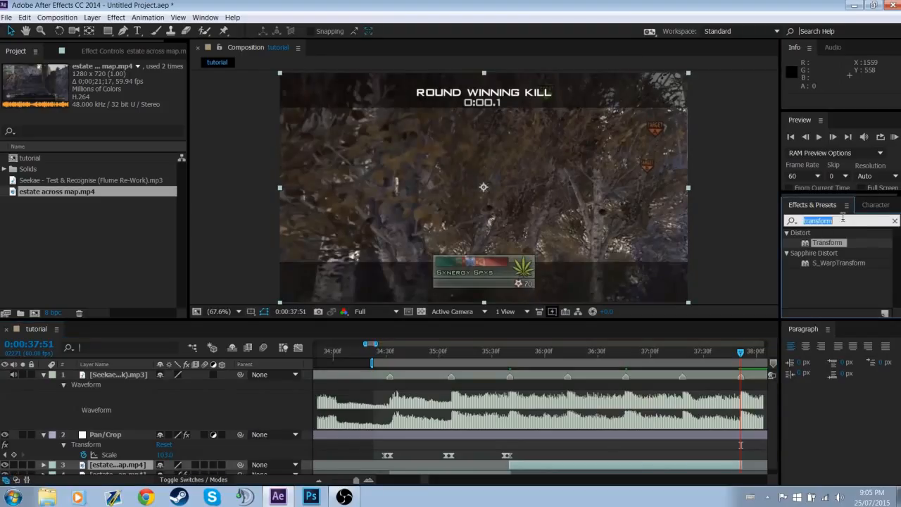
{"action": "type", "text": "twixtor"}
{"action": "double_click", "coordinate": [829, 273]}
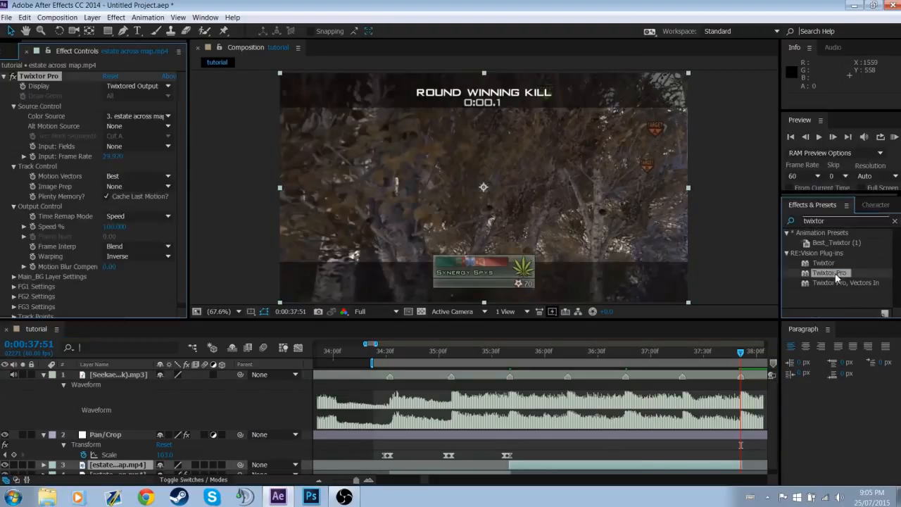
Set Twixtor Pro's input frame rate to 59.94, Frame Interp to Nearest and Motion Vectors to No Motion Vectors
{"action": "left_click", "coordinate": [114, 157]}
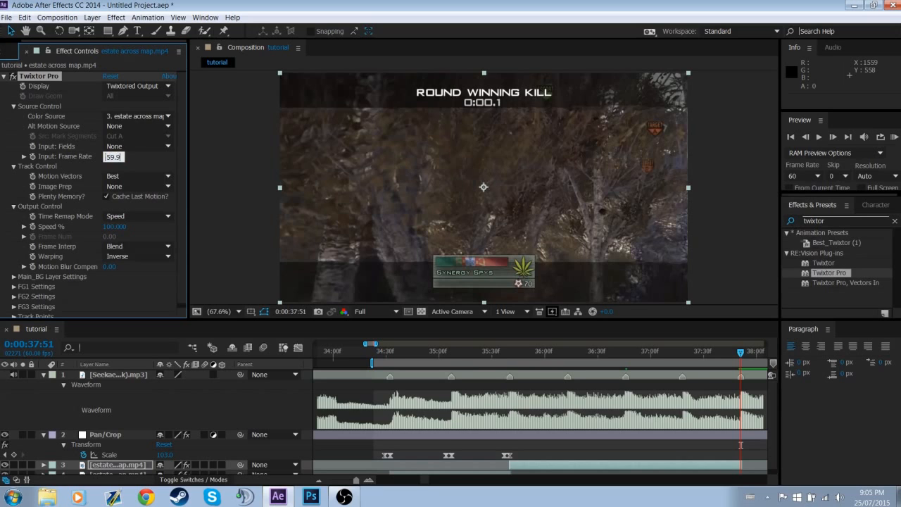
{"action": "key", "text": "Return"}
{"action": "left_click", "coordinate": [119, 247]}
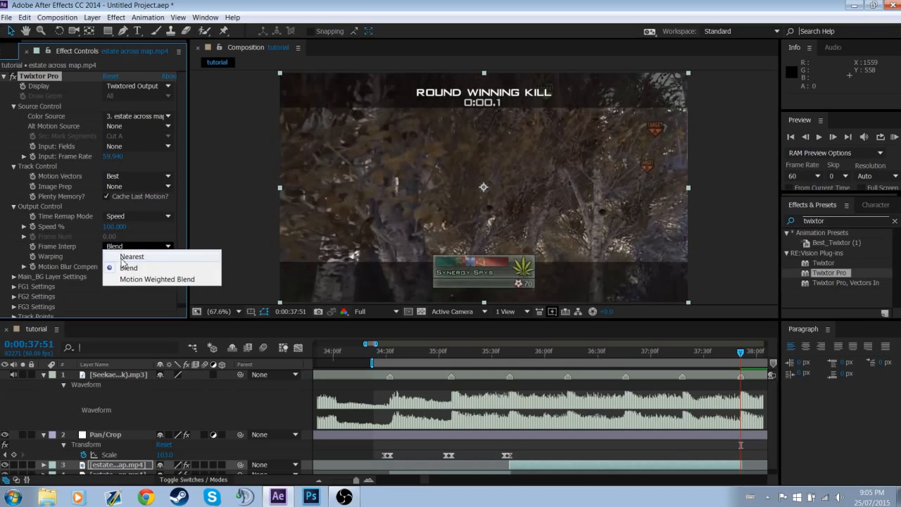
{"action": "left_click", "coordinate": [132, 256]}
{"action": "left_click", "coordinate": [137, 176]}
{"action": "left_click", "coordinate": [130, 184]}
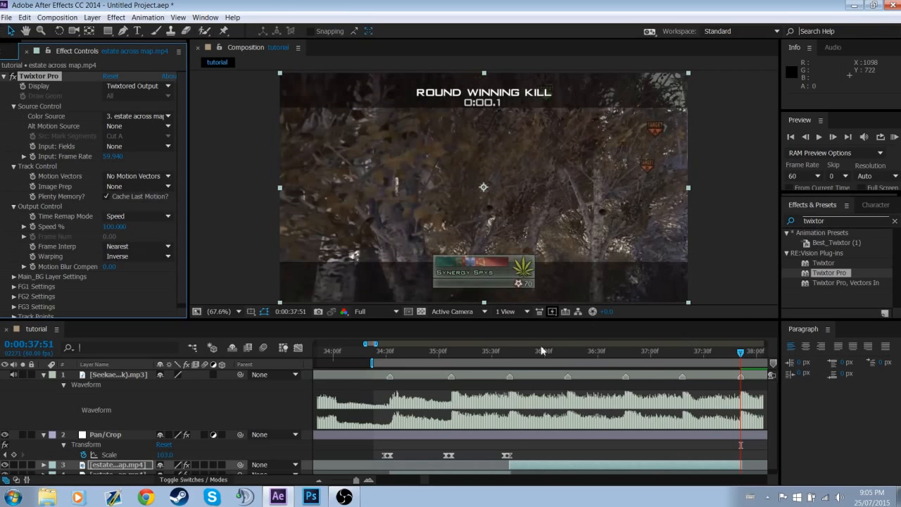
Create a 100% Twixtor Pro Speed % keyframe on the new gameplay clip at 0:00:35:39 and reveal its keyframes
{"action": "right_click", "coordinate": [510, 376]}
{"action": "left_click", "coordinate": [563, 355]}
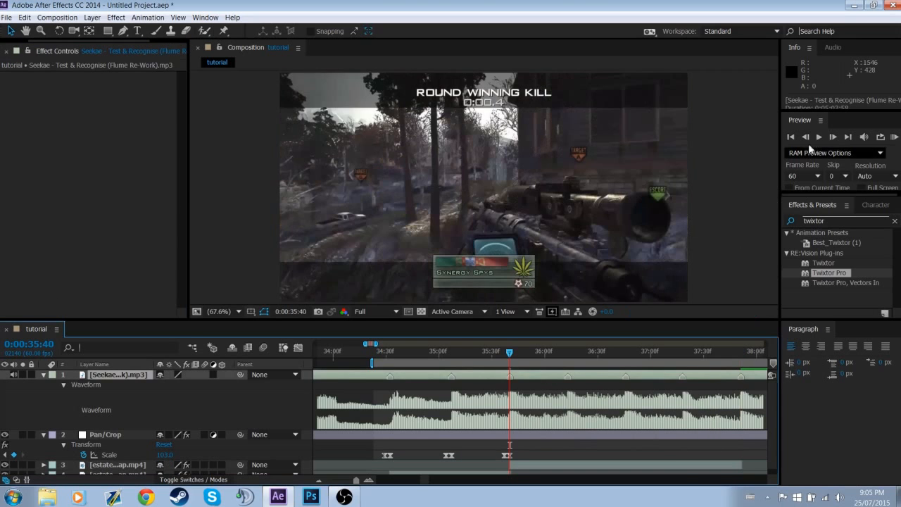
{"action": "left_click", "coordinate": [117, 464]}
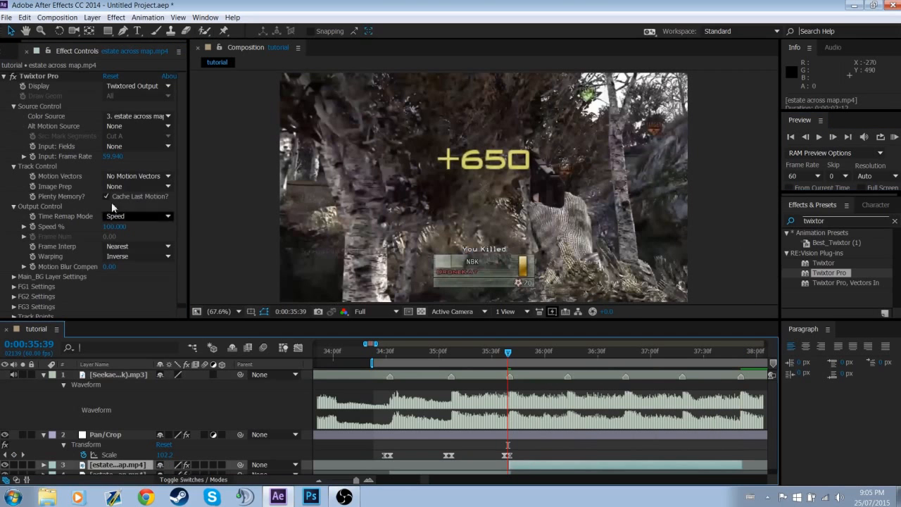
{"action": "left_click", "coordinate": [31, 226]}
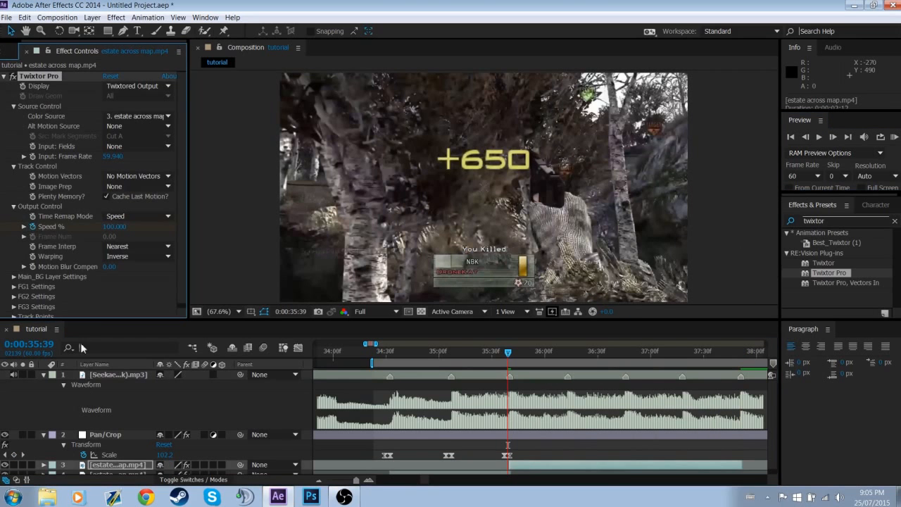
{"action": "left_click", "coordinate": [112, 467]}
{"action": "key", "text": "u"}
{"action": "scroll", "coordinate": [508, 390], "scroll_direction": "down", "scroll_amount": 1}
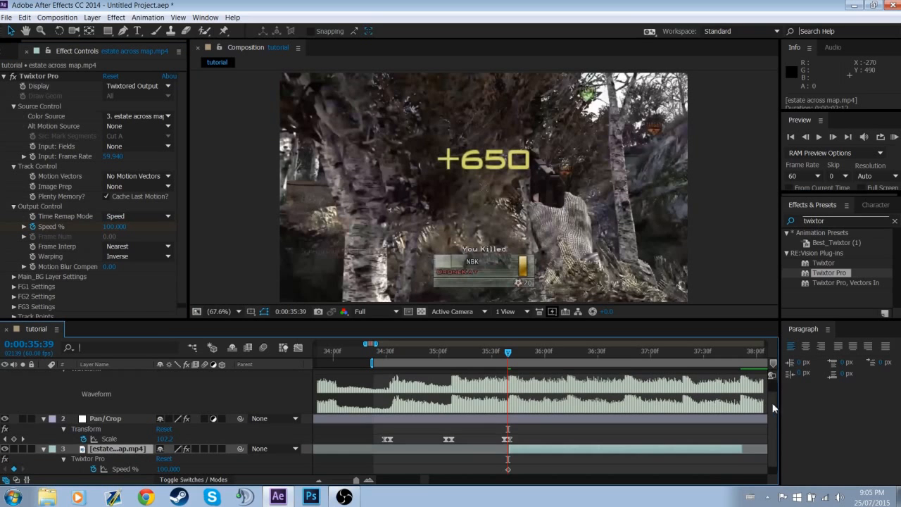
Move to 0:00:35:40 and apply a Time Stretch to the new gameplay clip, holding its layer in-point
{"action": "left_click_drag", "start_coordinate": [773, 409], "coordinate": [762, 425]}
{"action": "left_click", "coordinate": [370, 481]}
{"action": "left_click", "coordinate": [370, 480]}
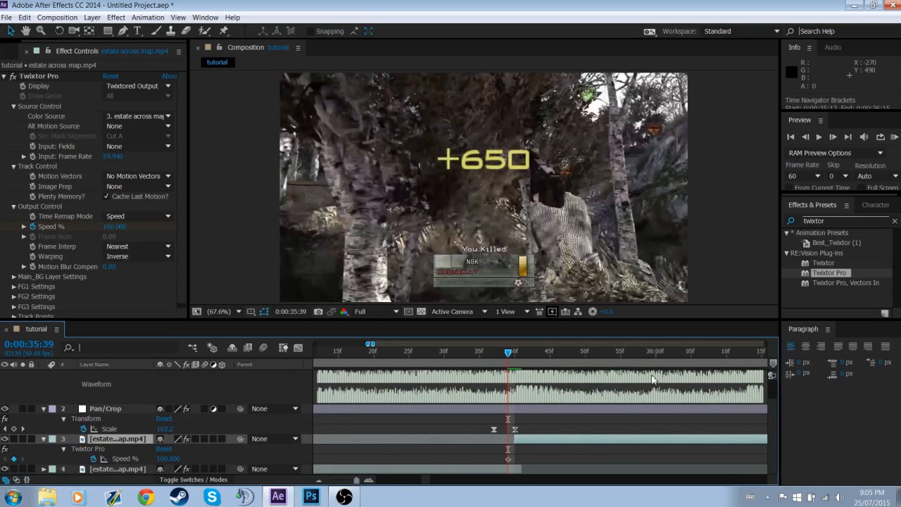
{"action": "left_click", "coordinate": [833, 137]}
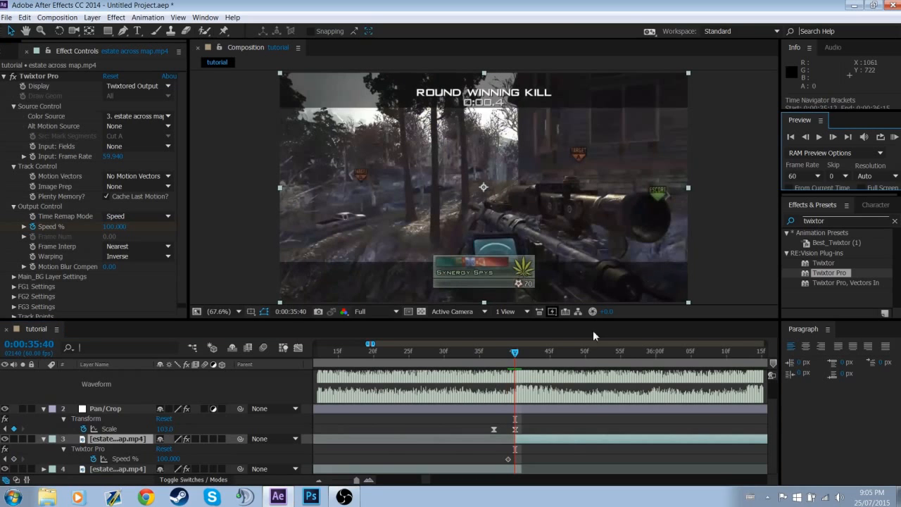
{"action": "right_click", "coordinate": [572, 441]}
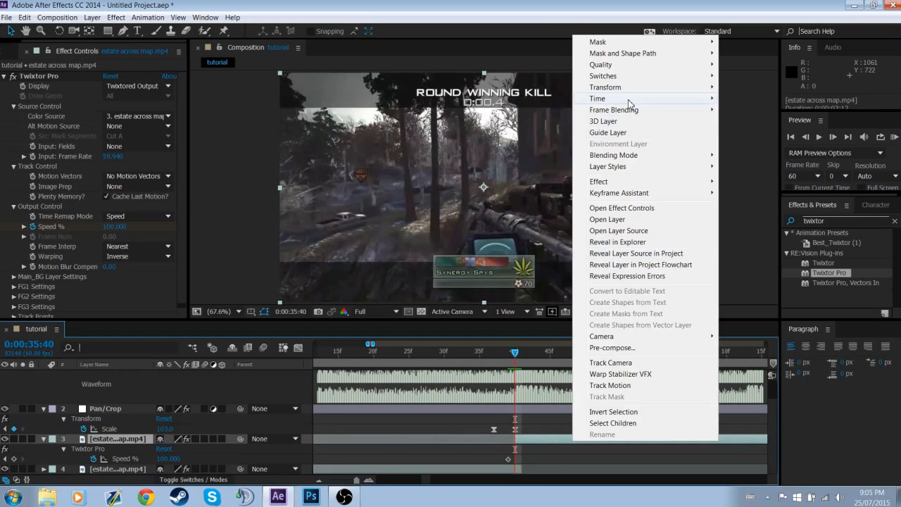
{"action": "mouse_move", "coordinate": [681, 102]}
{"action": "left_click", "coordinate": [746, 121]}
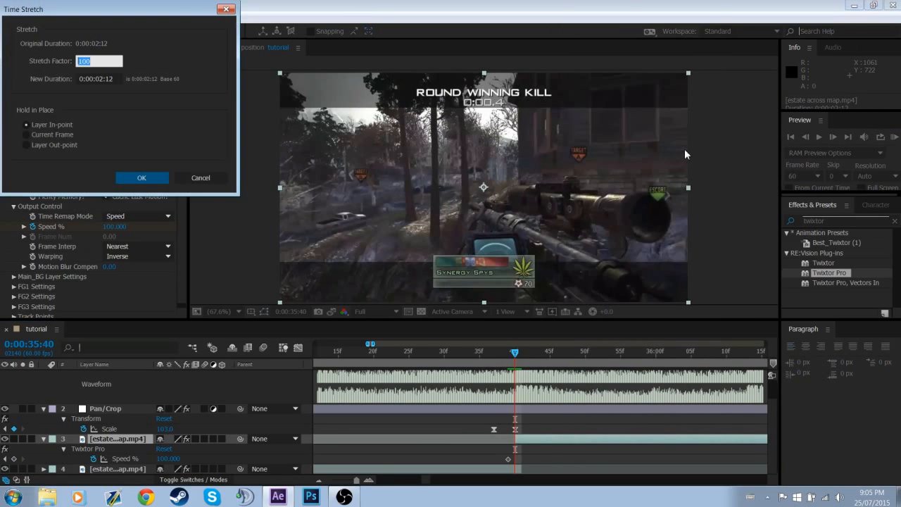
{"action": "key", "text": "Return"}
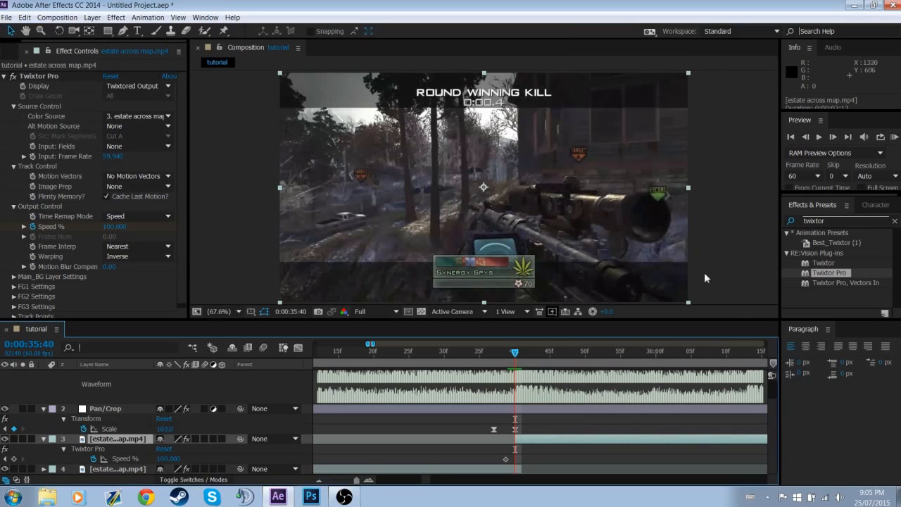
Slide the stretched gameplay clip earlier until its gunshot lands on the 0:00:36:46 marker
{"action": "scroll", "coordinate": [775, 403], "scroll_direction": "up", "scroll_amount": 1}
{"action": "left_click_drag", "start_coordinate": [773, 403], "coordinate": [772, 398]}
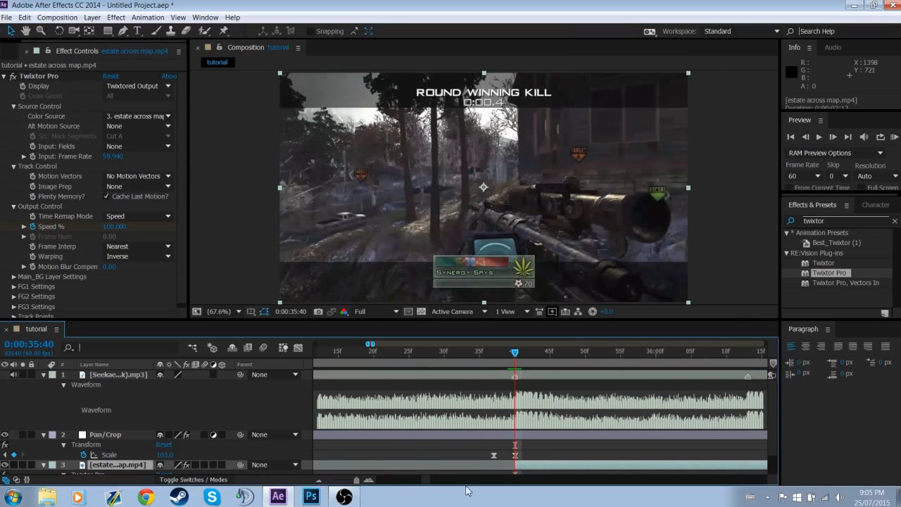
{"action": "left_click", "coordinate": [326, 481]}
{"action": "left_click_drag", "start_coordinate": [629, 358], "coordinate": [631, 356]}
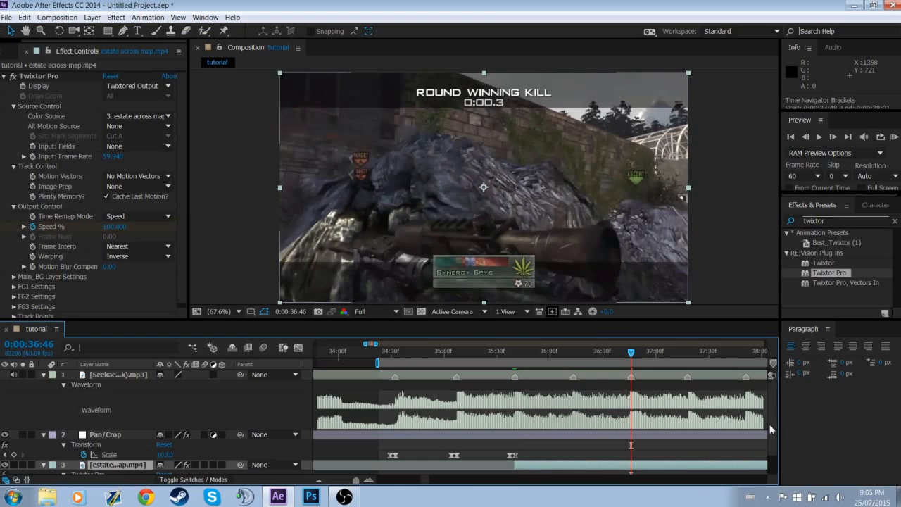
{"action": "left_click_drag", "start_coordinate": [698, 468], "coordinate": [663, 468]}
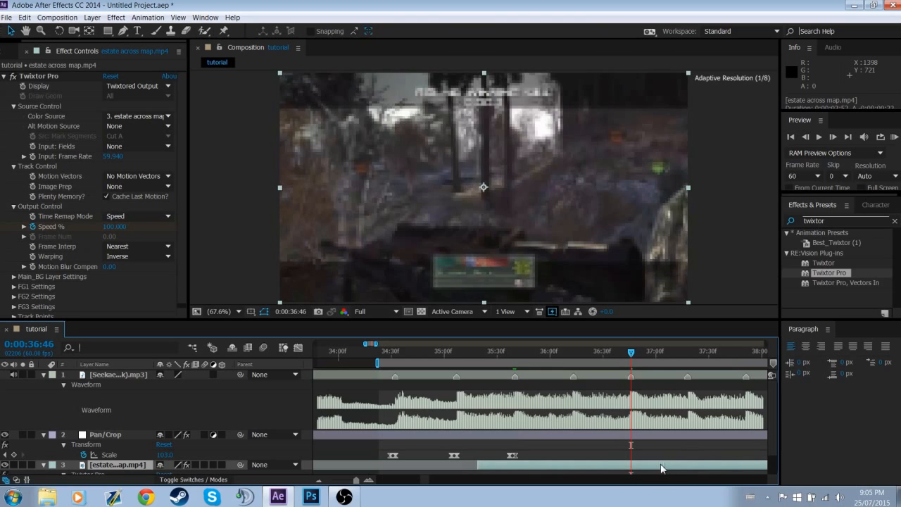
Trim the stretched gameplay clip to start at the 0:00:35:40 marker
{"action": "right_click", "coordinate": [514, 377]}
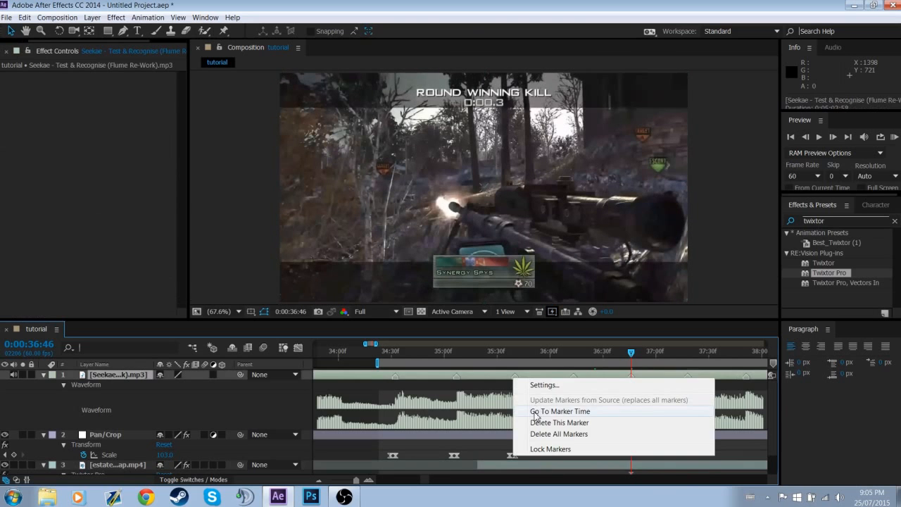
{"action": "left_click", "coordinate": [563, 361]}
{"action": "scroll", "coordinate": [746, 423], "scroll_direction": "down", "scroll_amount": 1}
{"action": "left_click", "coordinate": [721, 435]}
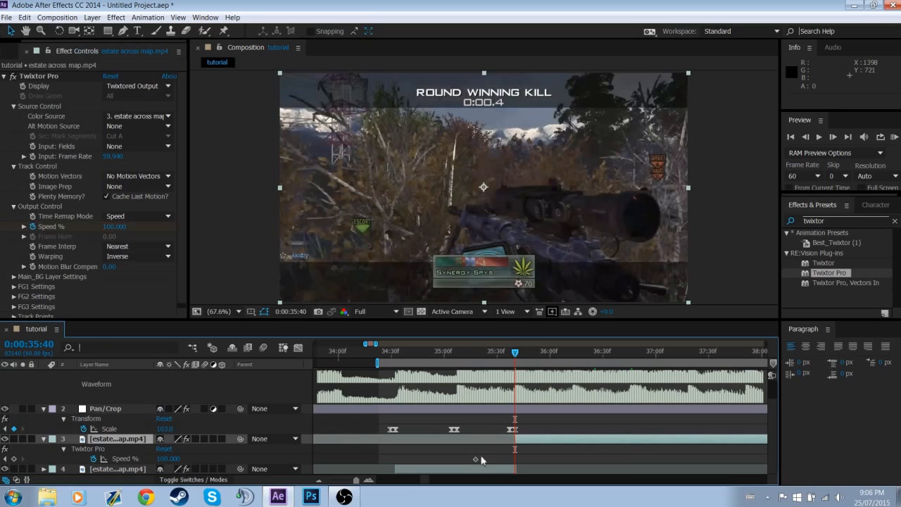
Move the clip's Speed % keyframe to 0:00:35:39 and set Speed % to 1000 at 0:00:35:40
{"action": "left_click", "coordinate": [805, 137]}
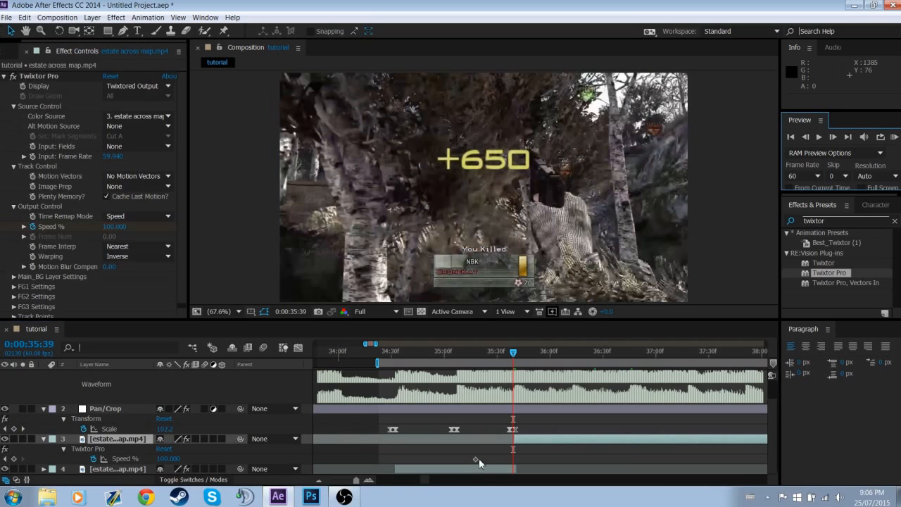
{"action": "left_click_drag", "start_coordinate": [479, 458], "coordinate": [515, 459]}
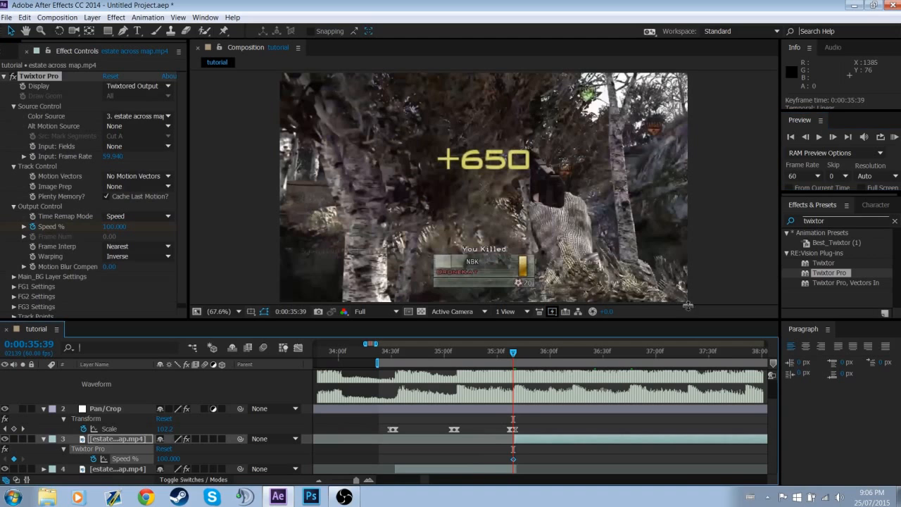
{"action": "left_click", "coordinate": [833, 140]}
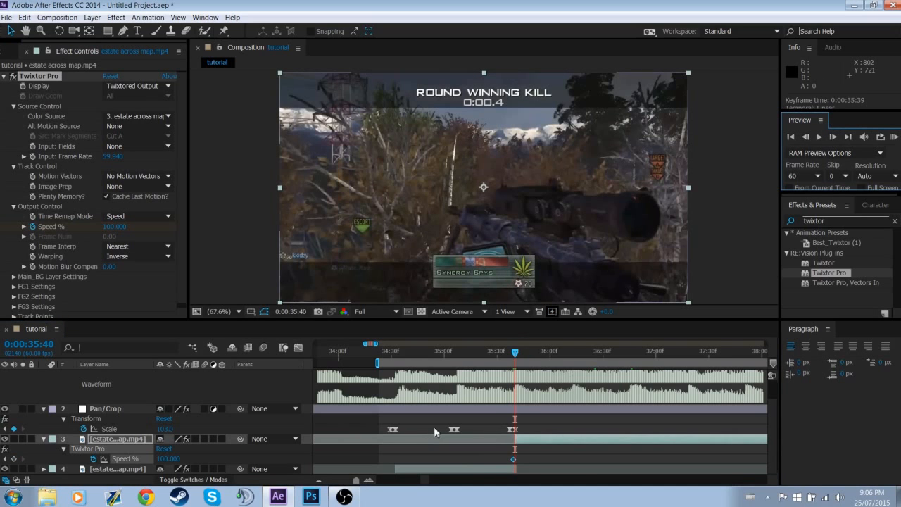
{"action": "left_click", "coordinate": [168, 459]}
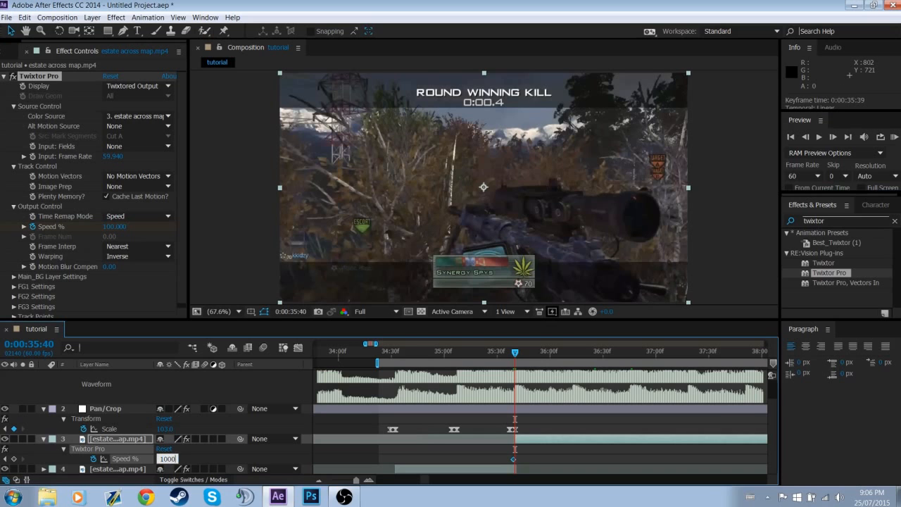
{"action": "type", "text": "1000"}
{"action": "key", "text": "Return"}
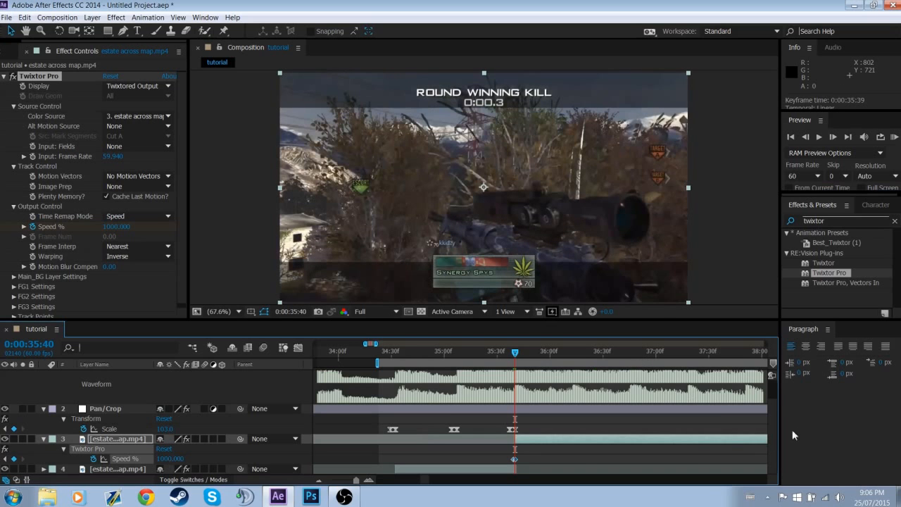
Add a Speed % keyframe holding 1000 on the new gameplay clip at the 0:00:36:13 marker
{"action": "left_click", "coordinate": [321, 480]}
{"action": "left_click", "coordinate": [321, 480]}
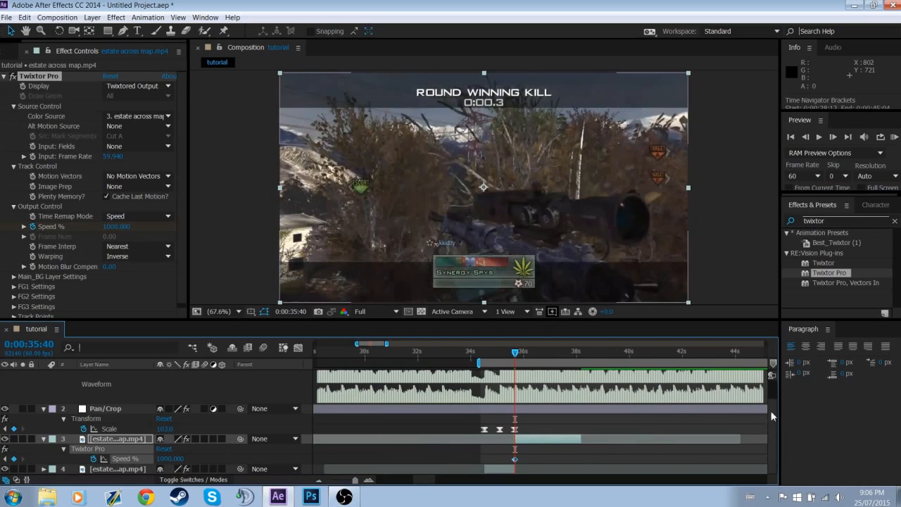
{"action": "scroll", "coordinate": [595, 389], "scroll_direction": "up", "scroll_amount": 1}
{"action": "right_click", "coordinate": [532, 383]}
{"action": "left_click", "coordinate": [556, 406]}
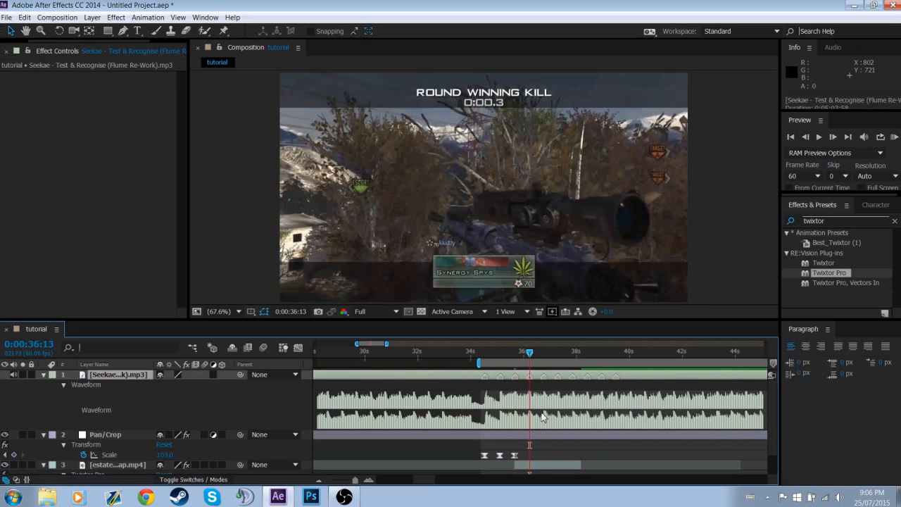
{"action": "scroll", "coordinate": [772, 423], "scroll_direction": "down", "scroll_amount": 1}
{"action": "scroll", "coordinate": [772, 423], "scroll_direction": "down", "scroll_amount": 1}
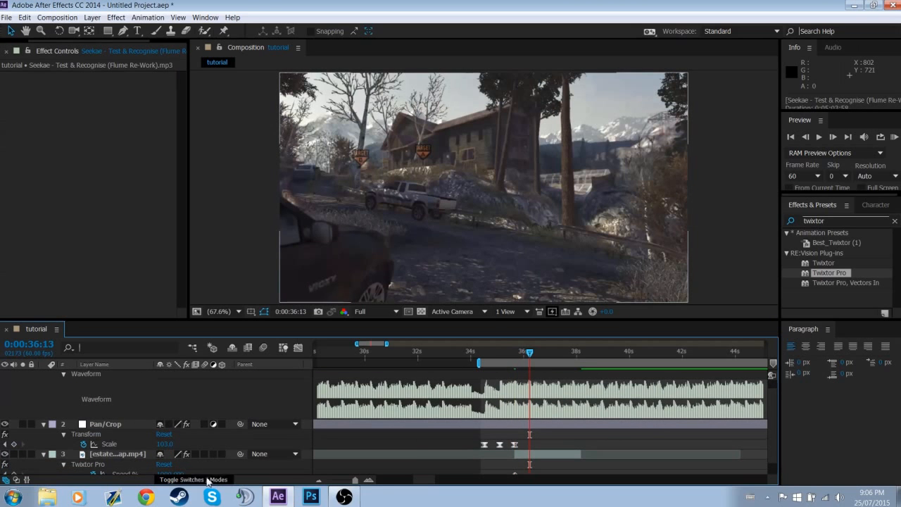
{"action": "left_click", "coordinate": [118, 454]}
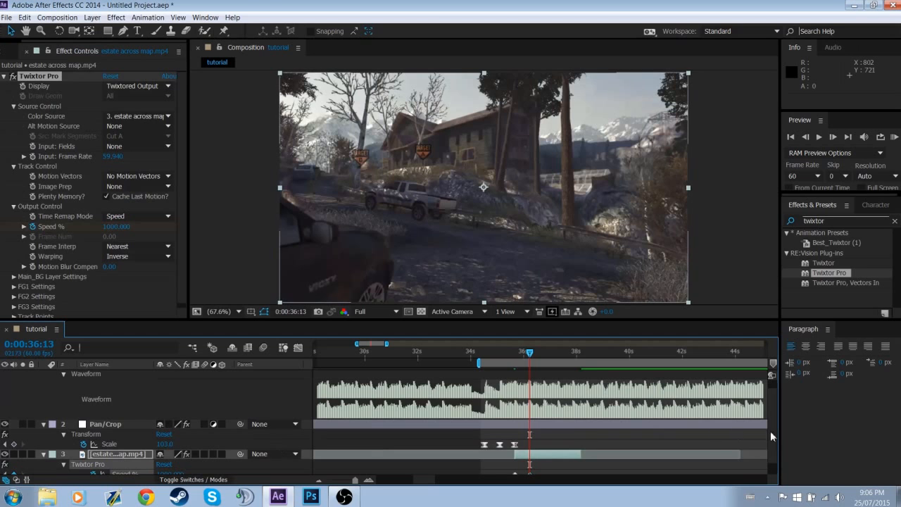
Add another Speed % keyframe with the same value at the 0:00:36:46 marker
{"action": "scroll", "coordinate": [771, 427], "scroll_direction": "up", "scroll_amount": 1}
{"action": "right_click", "coordinate": [542, 377]}
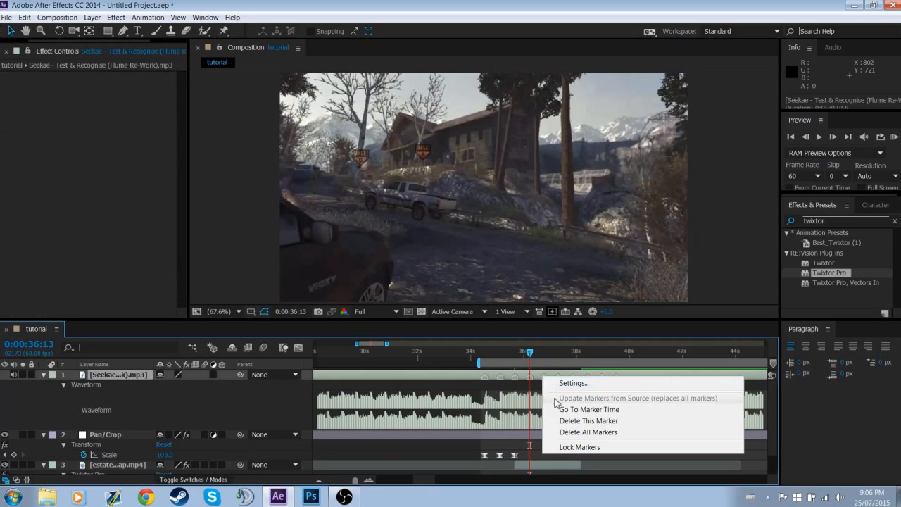
{"action": "left_click", "coordinate": [563, 412]}
{"action": "scroll", "coordinate": [774, 416], "scroll_direction": "down", "scroll_amount": 2}
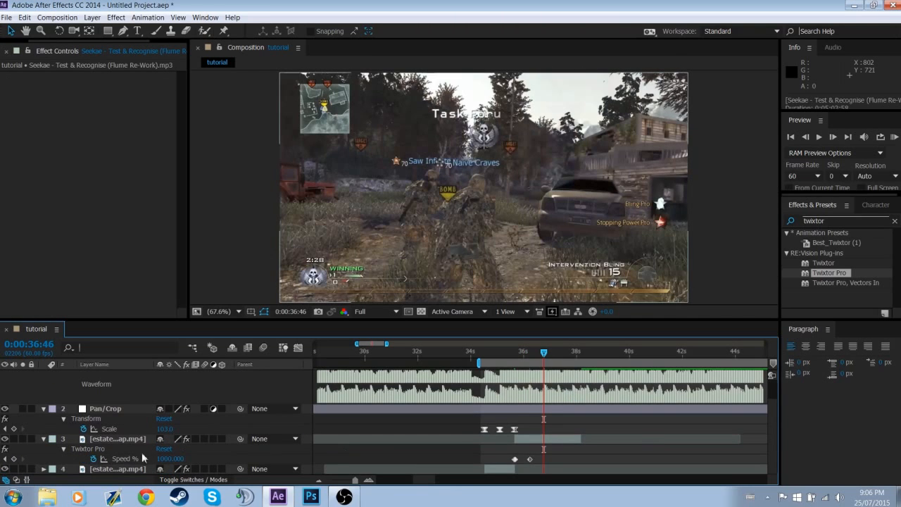
{"action": "left_click", "coordinate": [19, 462]}
Add a Speed % keyframe with the same value at the 0:00:37:18 marker
{"action": "scroll", "coordinate": [773, 413], "scroll_direction": "up", "scroll_amount": 2}
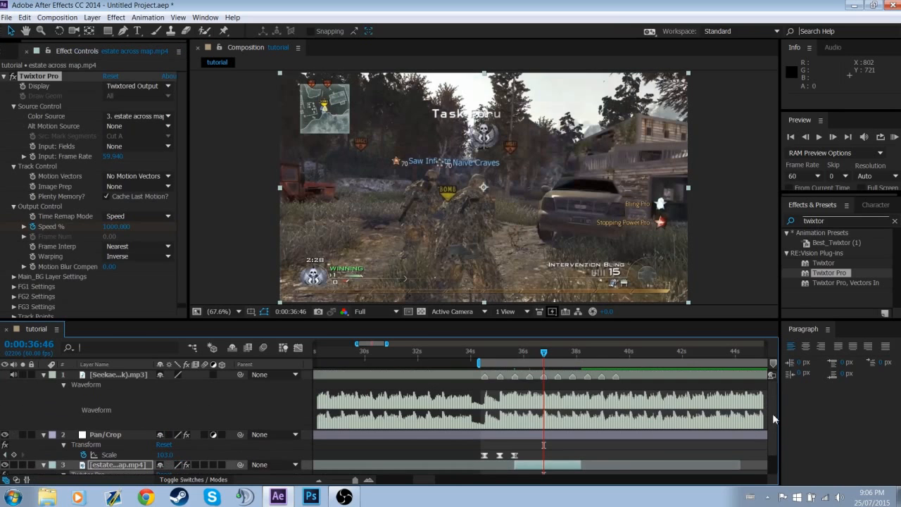
{"action": "right_click", "coordinate": [561, 379]}
{"action": "left_click", "coordinate": [576, 412]}
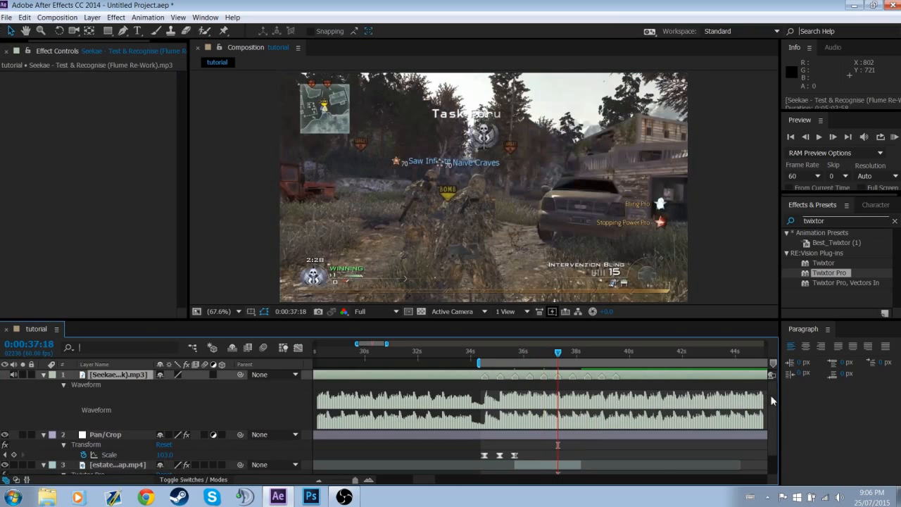
{"action": "scroll", "coordinate": [772, 412], "scroll_direction": "down", "scroll_amount": 2}
{"action": "scroll", "coordinate": [772, 415], "scroll_direction": "down", "scroll_amount": 1}
{"action": "left_click", "coordinate": [14, 458]}
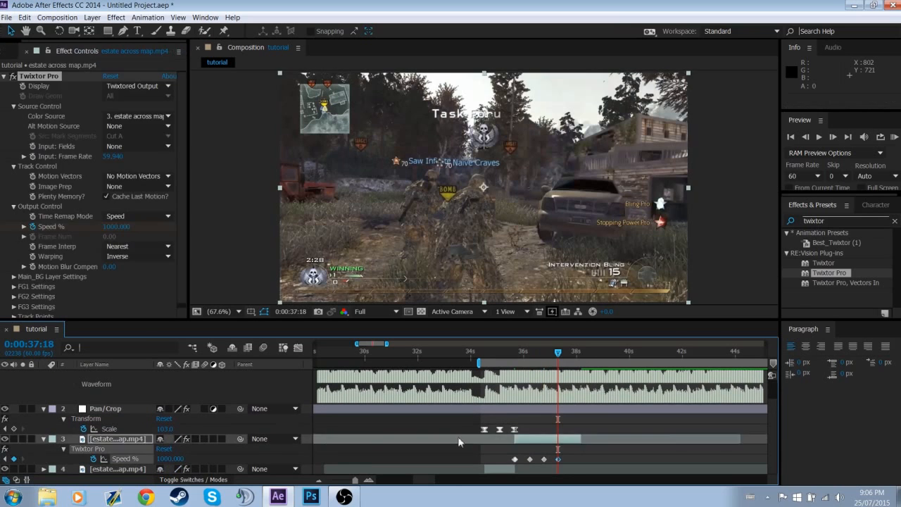
Add a Speed % keyframe with the same value at the 0:00:37:51 marker
{"action": "scroll", "coordinate": [639, 400], "scroll_direction": "up", "scroll_amount": 1}
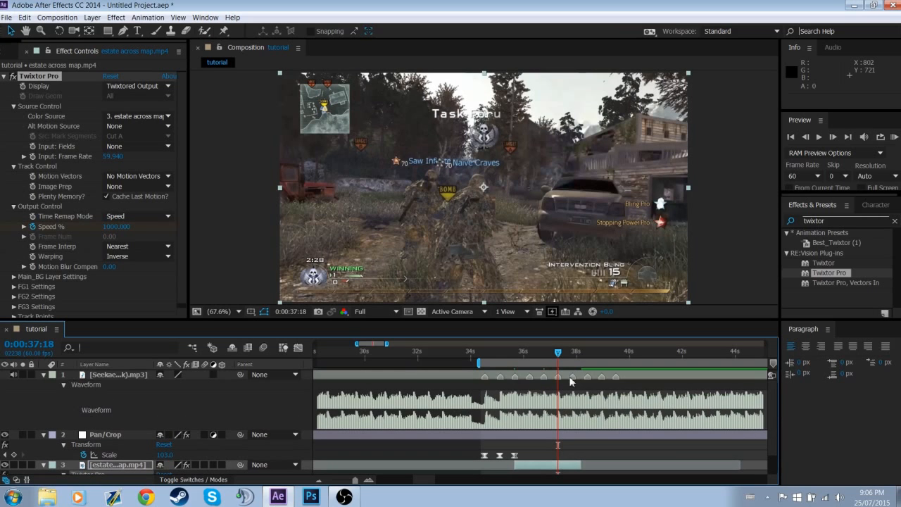
{"action": "left_click", "coordinate": [579, 400]}
{"action": "key", "text": "k"}
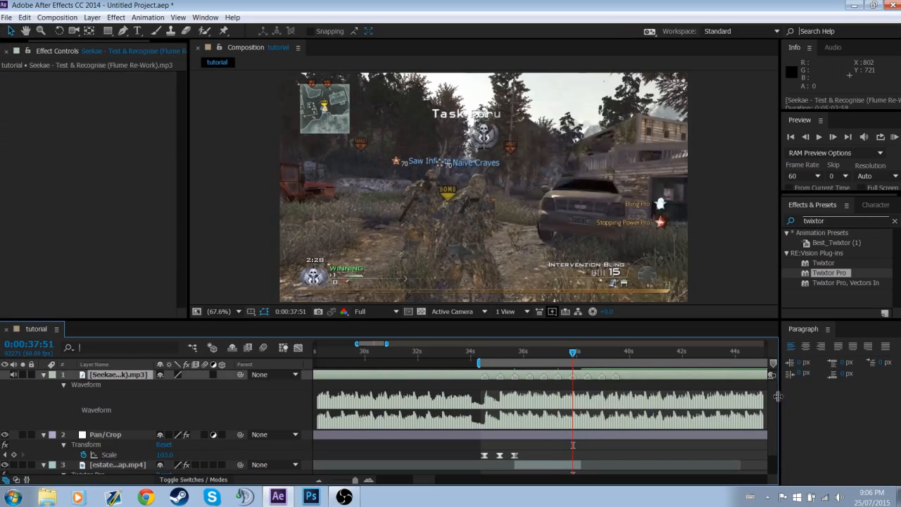
{"action": "scroll", "coordinate": [775, 422], "scroll_direction": "down", "scroll_amount": 1}
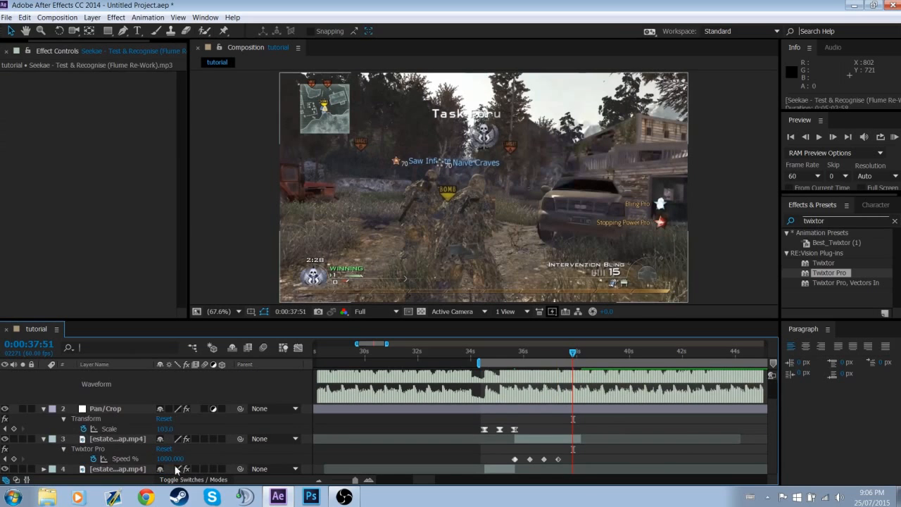
{"action": "left_click", "coordinate": [14, 459]}
{"action": "scroll", "coordinate": [772, 408], "scroll_direction": "up", "scroll_amount": 1}
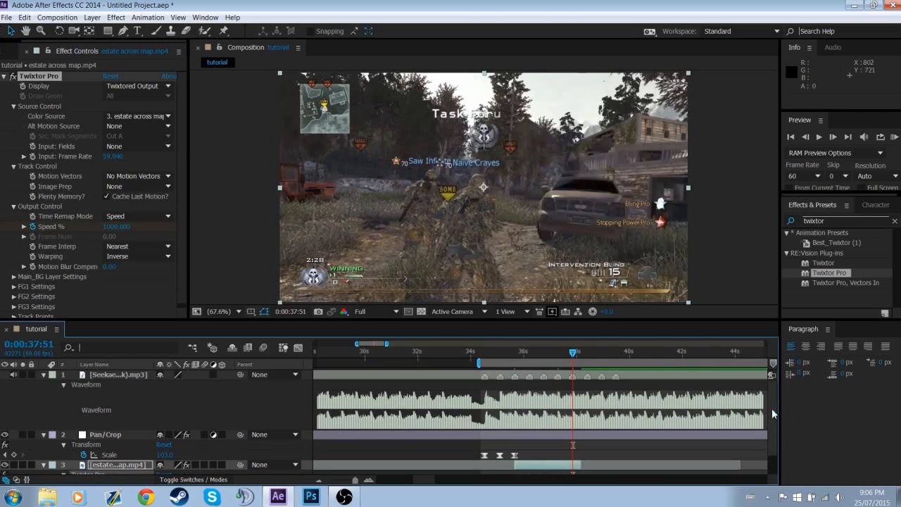
Trim the end of the new gameplay clip to the 0:00:37:51 marker
{"action": "right_click", "coordinate": [588, 376]}
{"action": "left_click", "coordinate": [634, 414]}
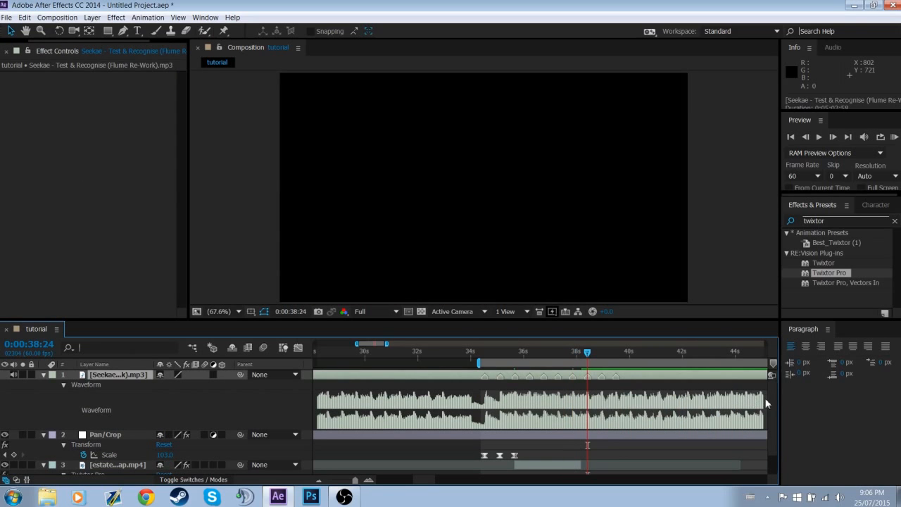
{"action": "left_click", "coordinate": [572, 352]}
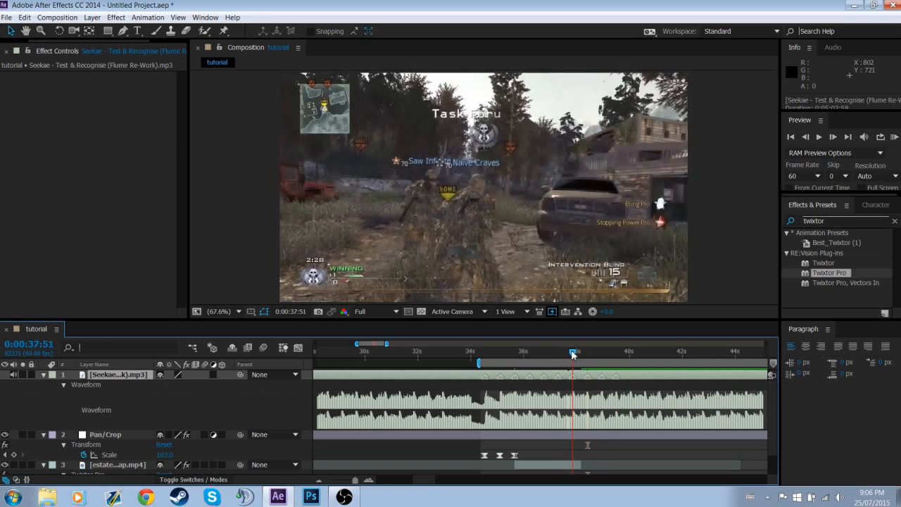
{"action": "left_click", "coordinate": [574, 466]}
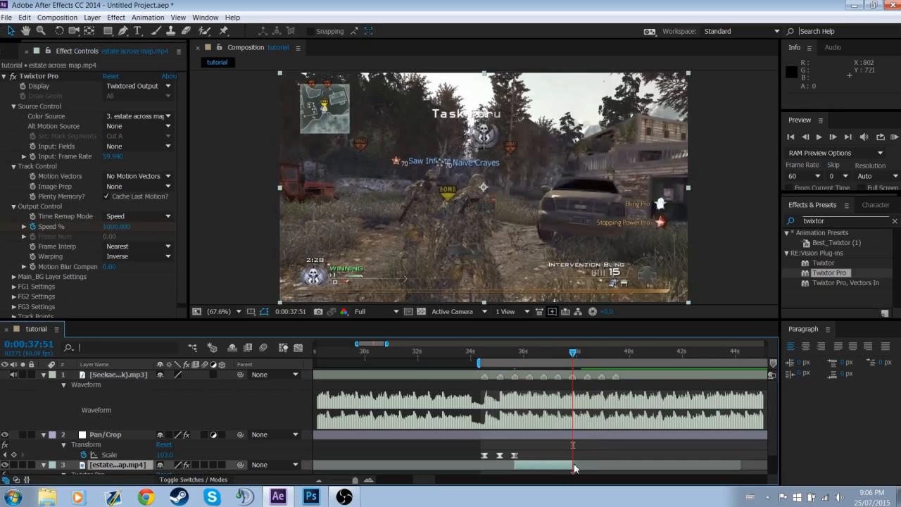
Add Speed % keyframes of 70 at 0:00:37:35 and 0:00:37:02, midway between the beat keyframes
{"action": "scroll", "coordinate": [768, 456], "scroll_direction": "down", "scroll_amount": 1}
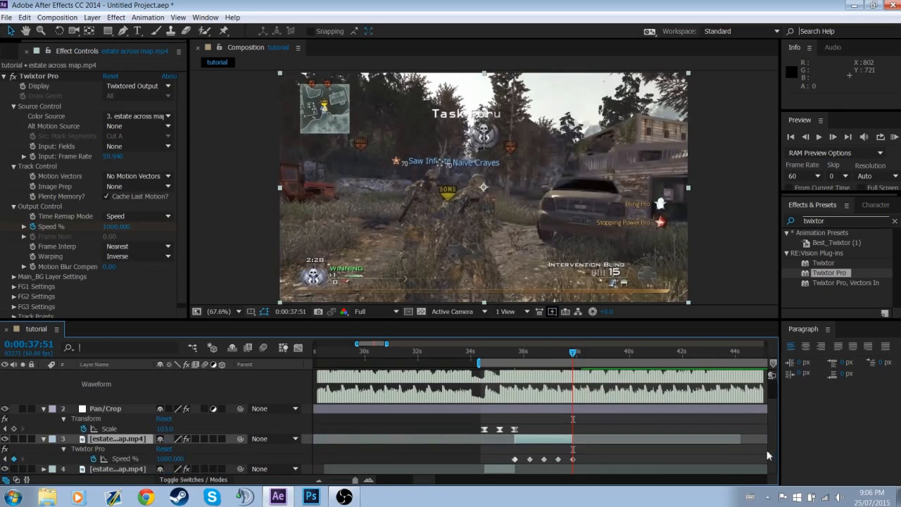
{"action": "left_click", "coordinate": [368, 481]}
{"action": "left_click", "coordinate": [368, 482]}
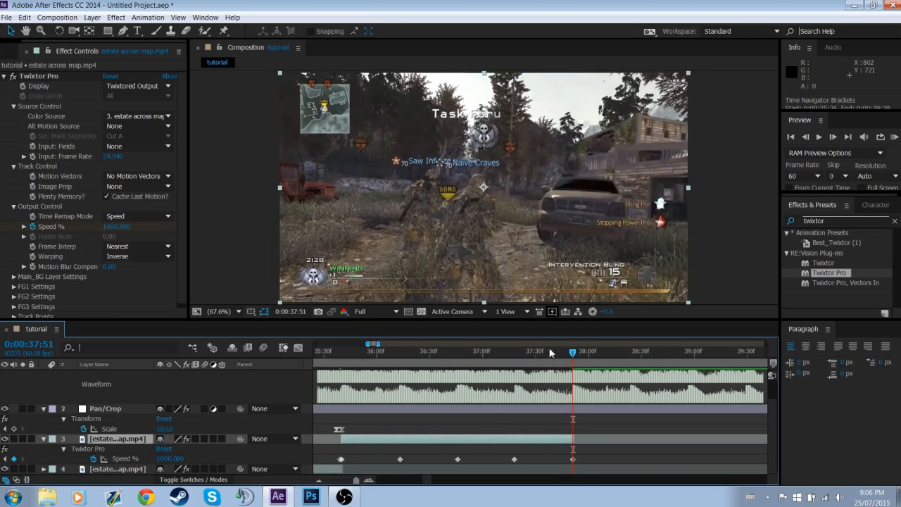
{"action": "left_click_drag", "start_coordinate": [551, 352], "coordinate": [547, 354]}
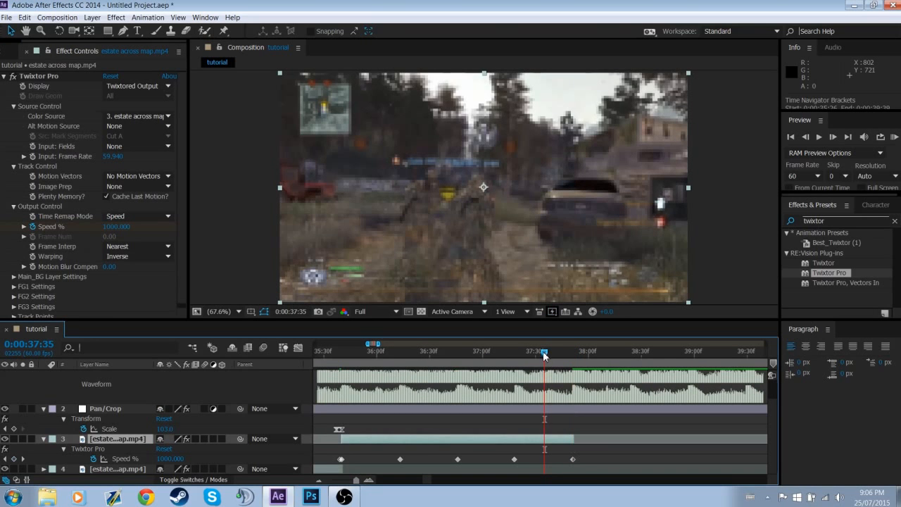
{"action": "left_click", "coordinate": [168, 459]}
{"action": "key", "text": "Return"}
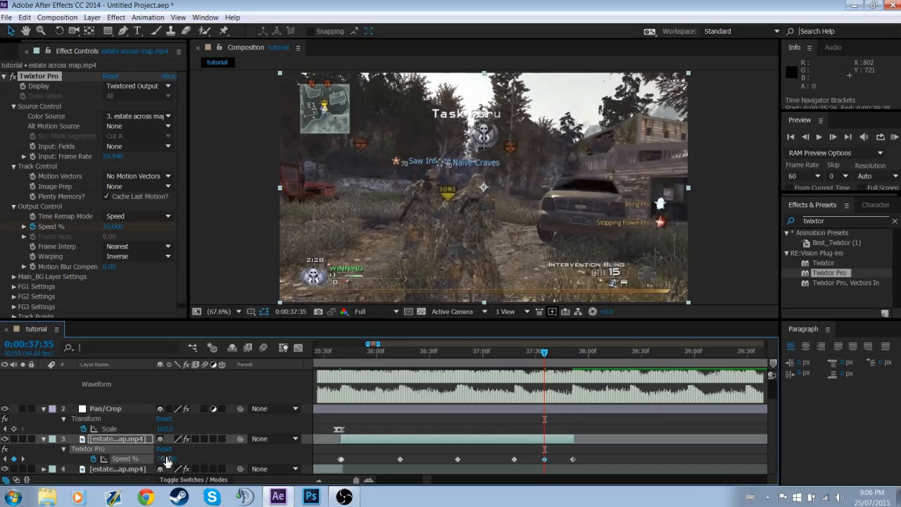
{"action": "left_click", "coordinate": [485, 353]}
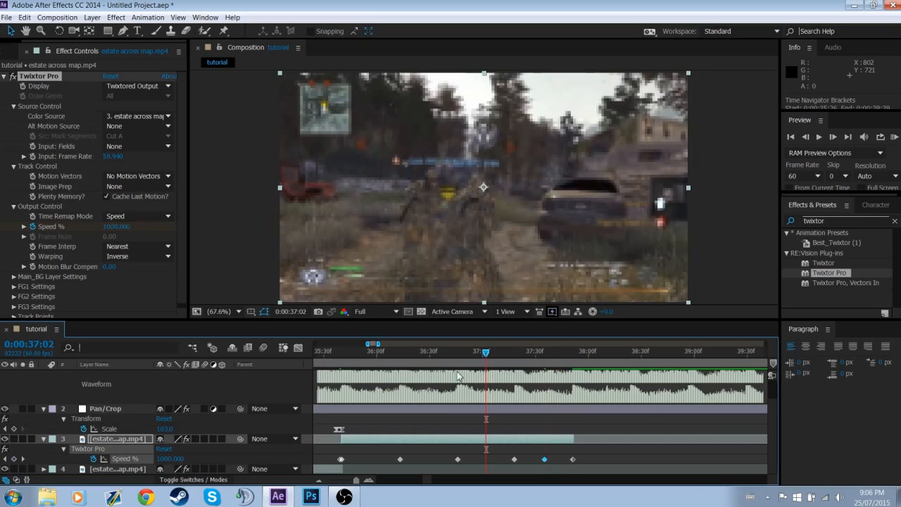
{"action": "key", "text": "Return"}
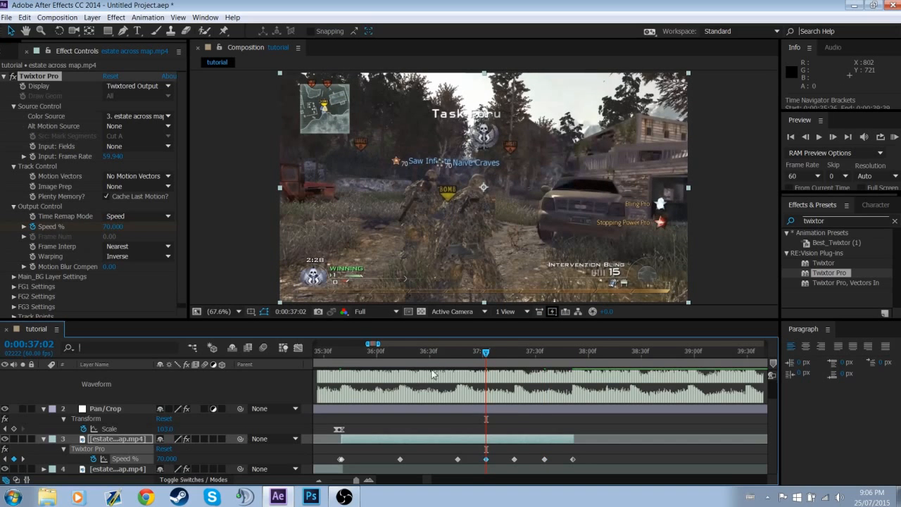
Add Speed % keyframes of 70 at 0:00:36:29 and 0:00:35:56 on the same clip
{"action": "left_click", "coordinate": [429, 355]}
{"action": "left_click", "coordinate": [169, 458]}
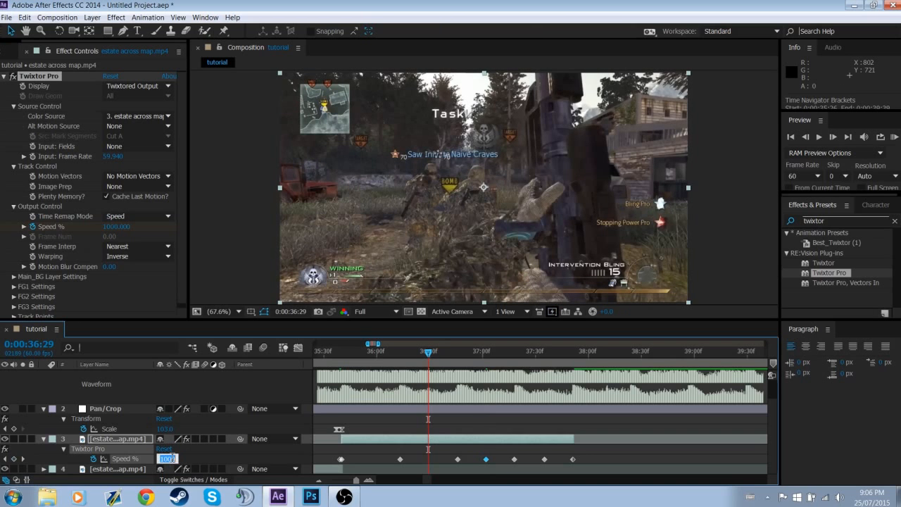
{"action": "type", "text": "70"}
{"action": "key", "text": "Return"}
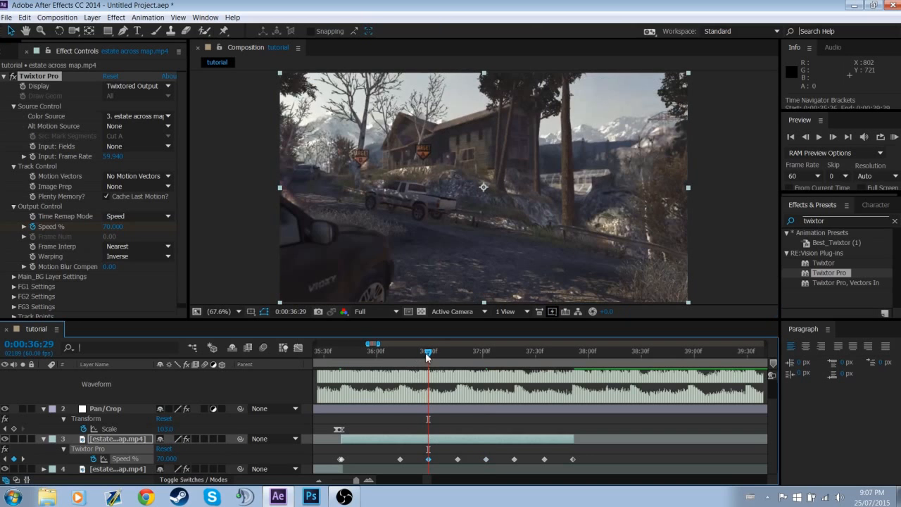
{"action": "left_click", "coordinate": [371, 361]}
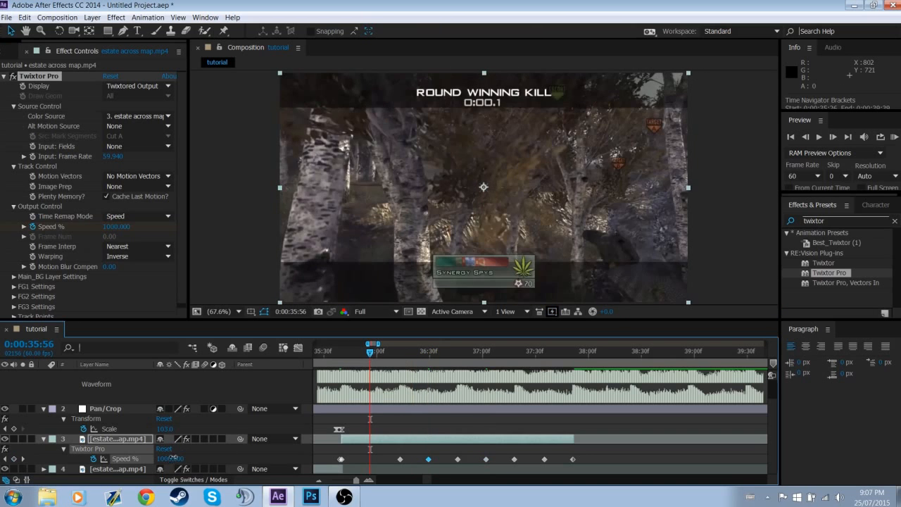
{"action": "left_click", "coordinate": [170, 459]}
{"action": "key", "text": "Return"}
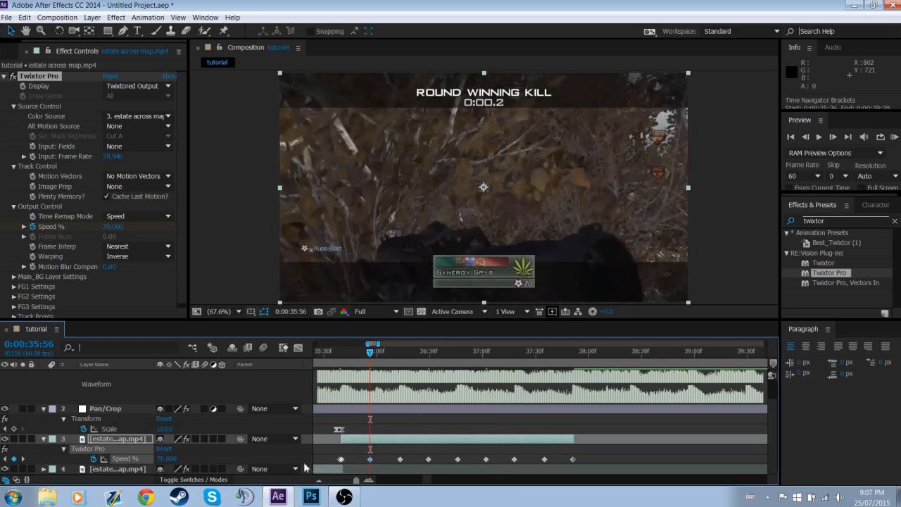
Easy-ease all Speed % keyframes of the gameplay clip and show their curve in the Graph Editor
{"action": "left_click_drag", "start_coordinate": [328, 452], "coordinate": [576, 467]}
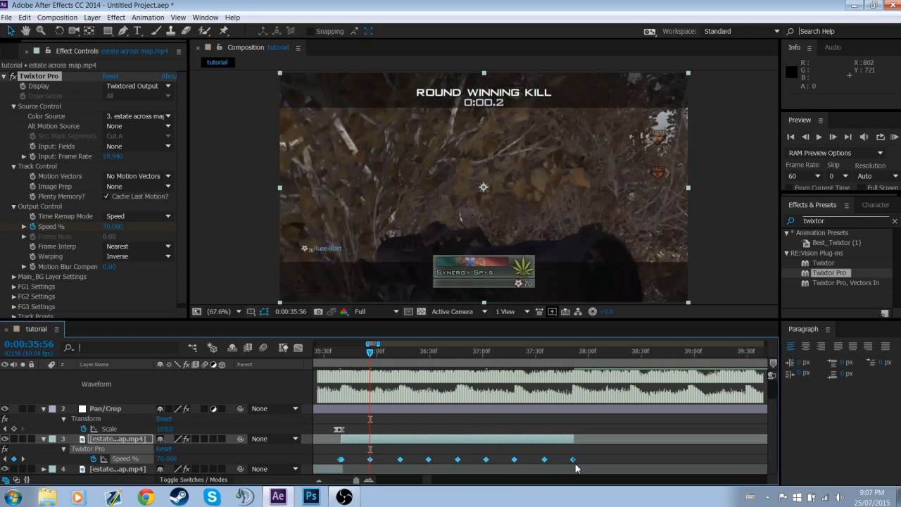
{"action": "left_click", "coordinate": [298, 348]}
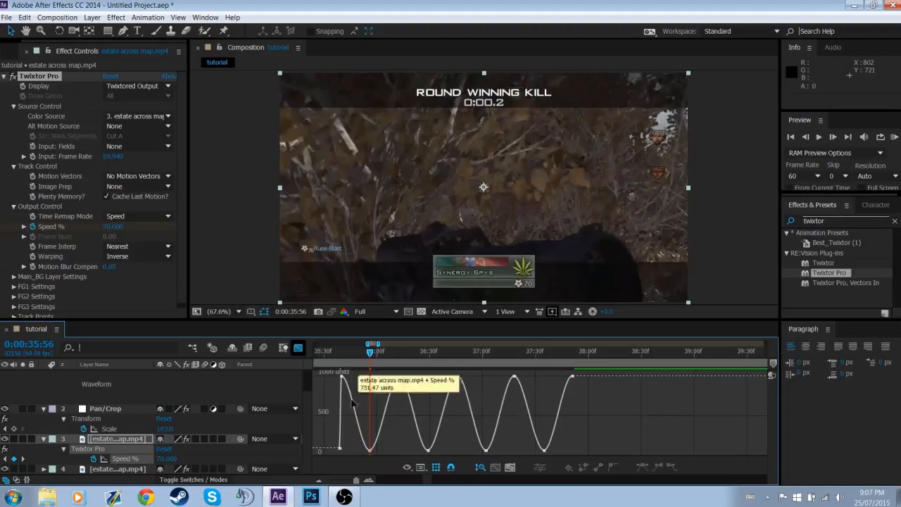
{"action": "left_click_drag", "start_coordinate": [424, 481], "coordinate": [423, 480]}
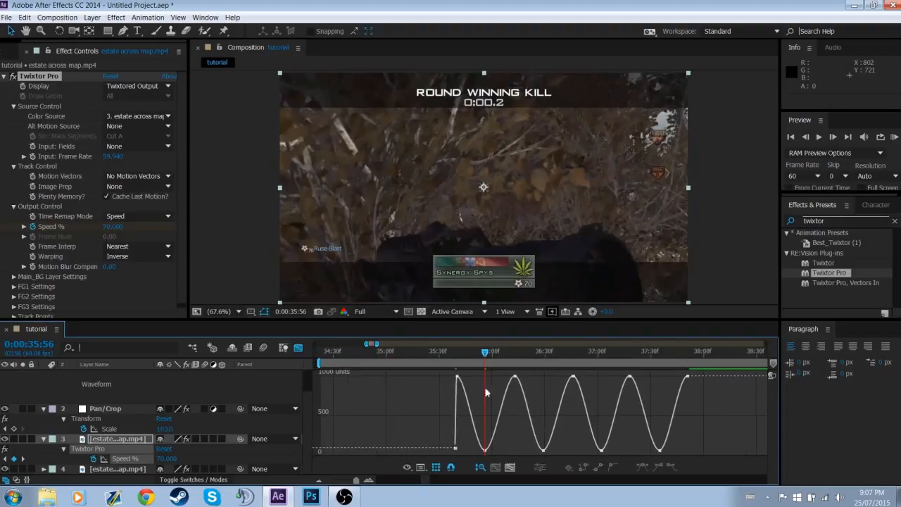
Reshape the Speed % curve's 1000 peaks into sharp spikes by steepening their easing handles
{"action": "left_click_drag", "start_coordinate": [443, 372], "coordinate": [676, 402]}
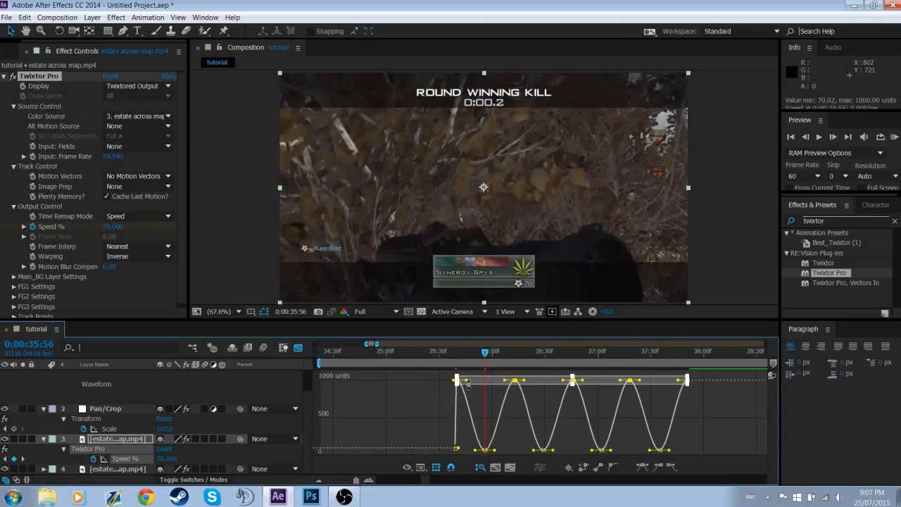
{"action": "left_click_drag", "start_coordinate": [467, 380], "coordinate": [432, 397]}
{"action": "left_click_drag", "start_coordinate": [507, 386], "coordinate": [533, 402]}
Widen the 70 valleys of the Speed % curve with longer handles on both sides, then return to the layer view
{"action": "left_click_drag", "start_coordinate": [466, 436], "coordinate": [646, 459]}
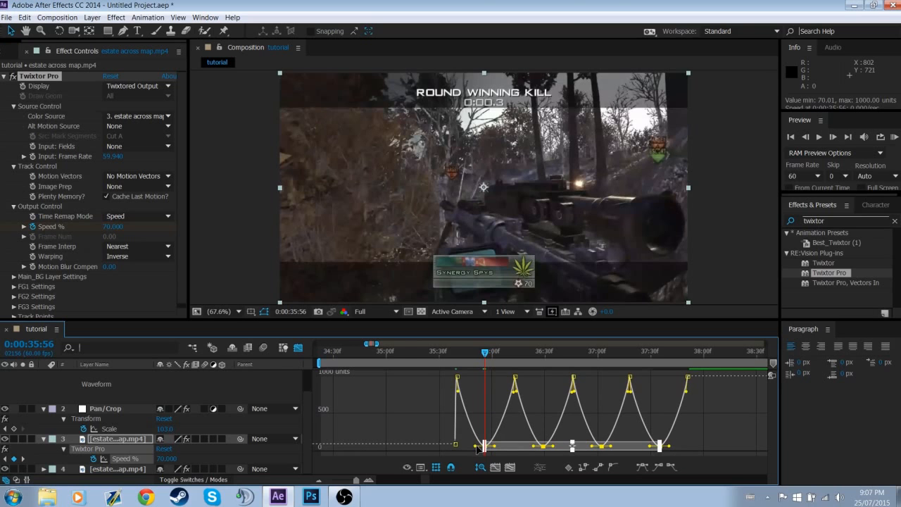
{"action": "left_click_drag", "start_coordinate": [476, 446], "coordinate": [366, 441]}
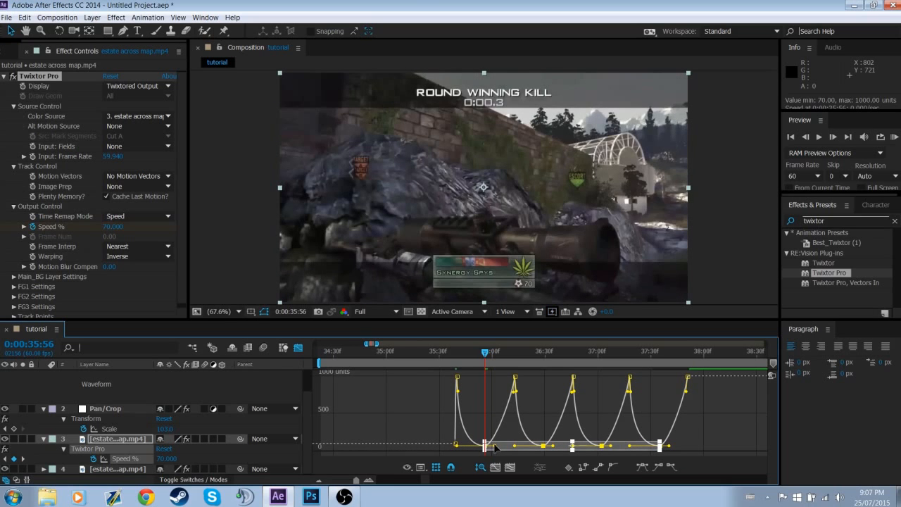
{"action": "left_click_drag", "start_coordinate": [495, 447], "coordinate": [582, 454]}
{"action": "left_click", "coordinate": [599, 421]}
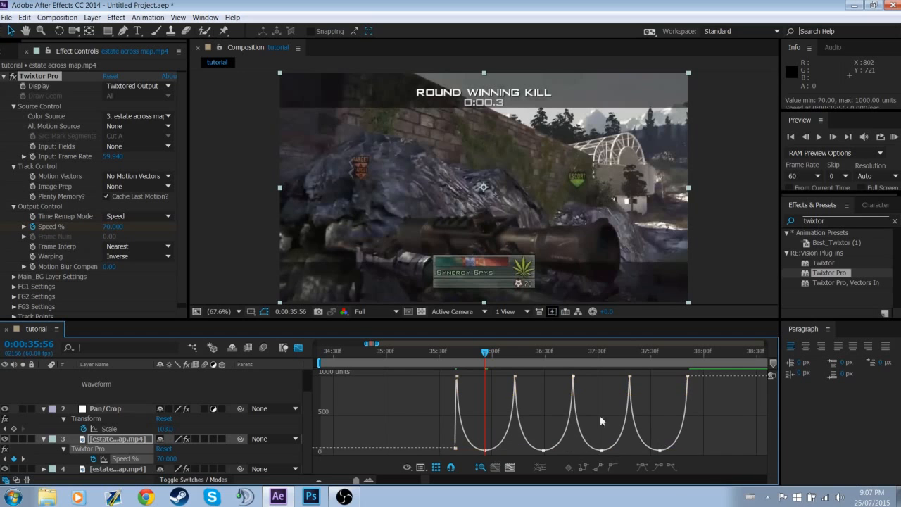
{"action": "left_click_drag", "start_coordinate": [487, 352], "coordinate": [515, 361]}
{"action": "key", "text": "shift+F3"}
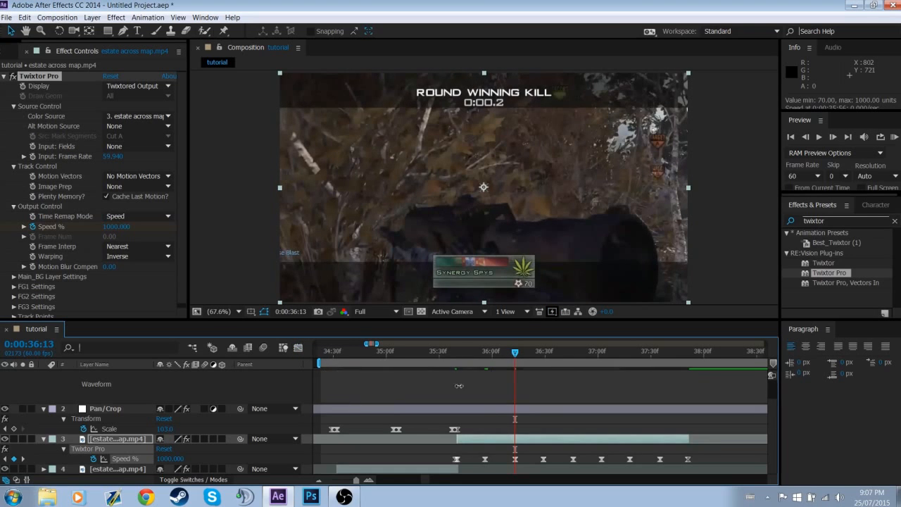
Slip the gameplay clip's footage within its trimmed length so that an earlier part of the recording plays
{"action": "left_click", "coordinate": [728, 449]}
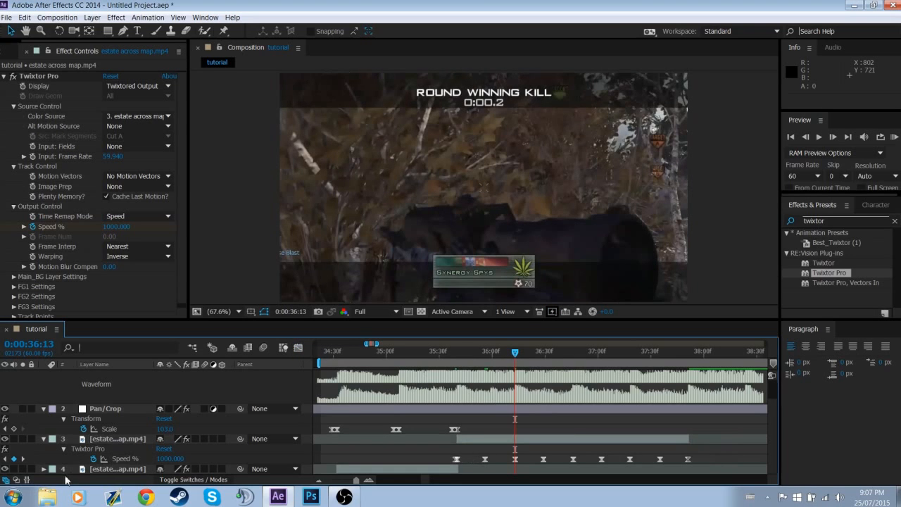
{"action": "left_click", "coordinate": [318, 479]}
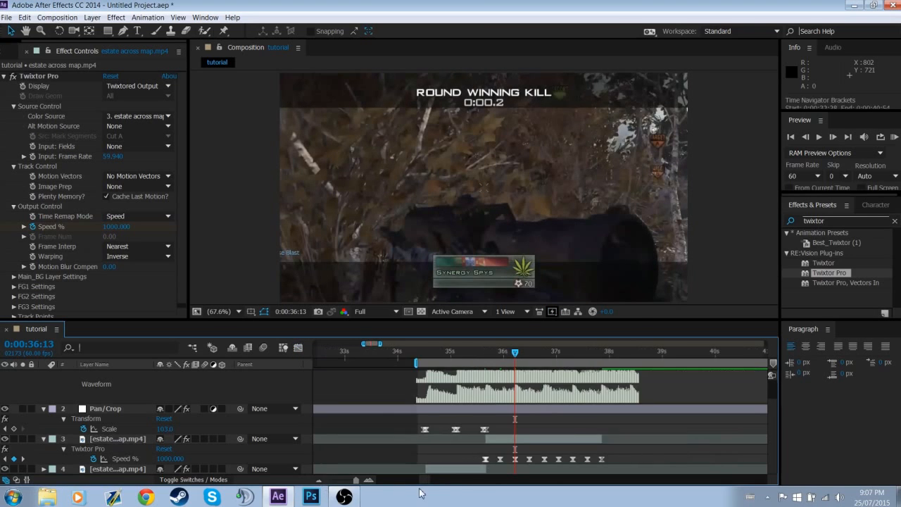
{"action": "left_click_drag", "start_coordinate": [646, 437], "coordinate": [666, 440]}
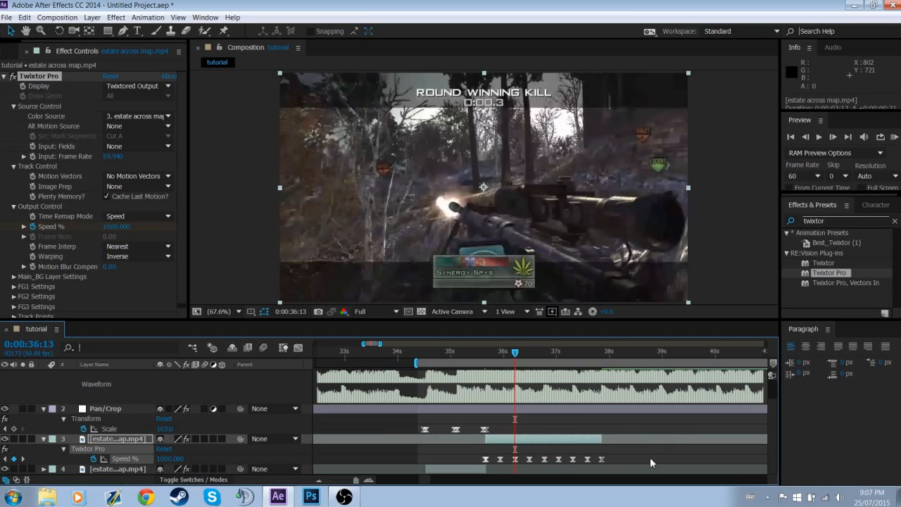
{"action": "left_click", "coordinate": [650, 462]}
Trim the gameplay clip's end to the 0:00:37:18 marker and delete the Speed % keyframes beyond it
{"action": "left_click_drag", "start_coordinate": [515, 352], "coordinate": [571, 365]}
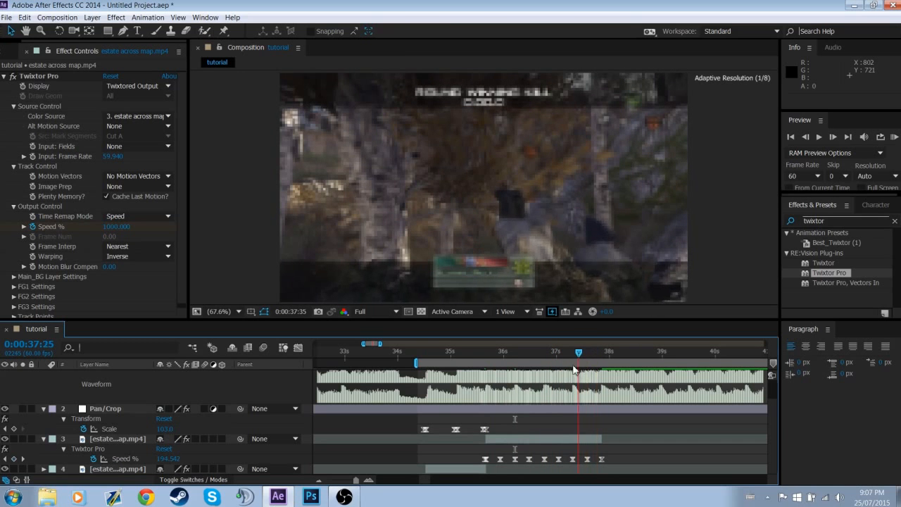
{"action": "left_click_drag", "start_coordinate": [774, 419], "coordinate": [772, 395]}
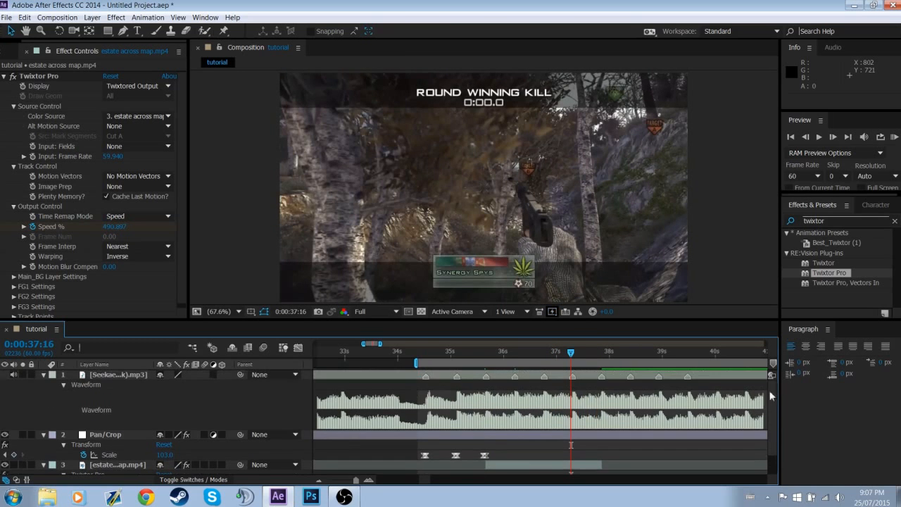
{"action": "right_click", "coordinate": [574, 377]}
{"action": "left_click", "coordinate": [582, 410]}
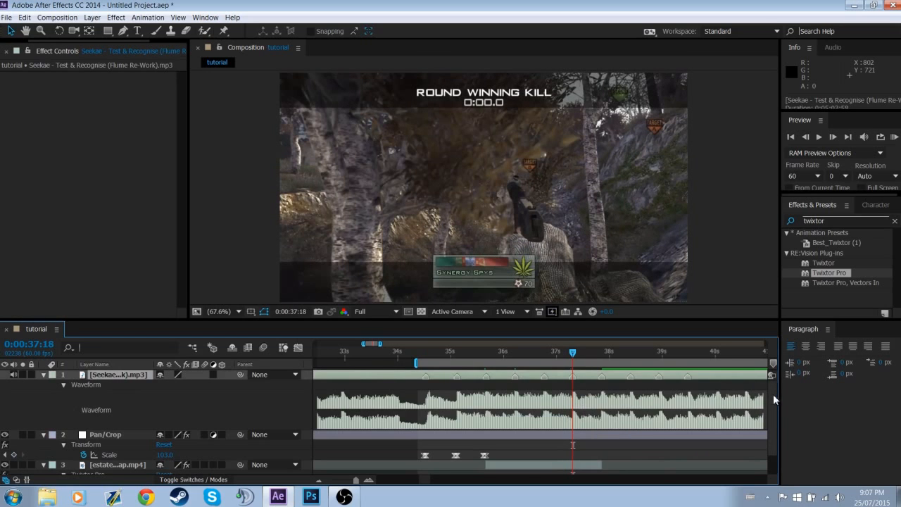
{"action": "left_click_drag", "start_coordinate": [773, 393], "coordinate": [774, 419]}
{"action": "left_click", "coordinate": [591, 443]}
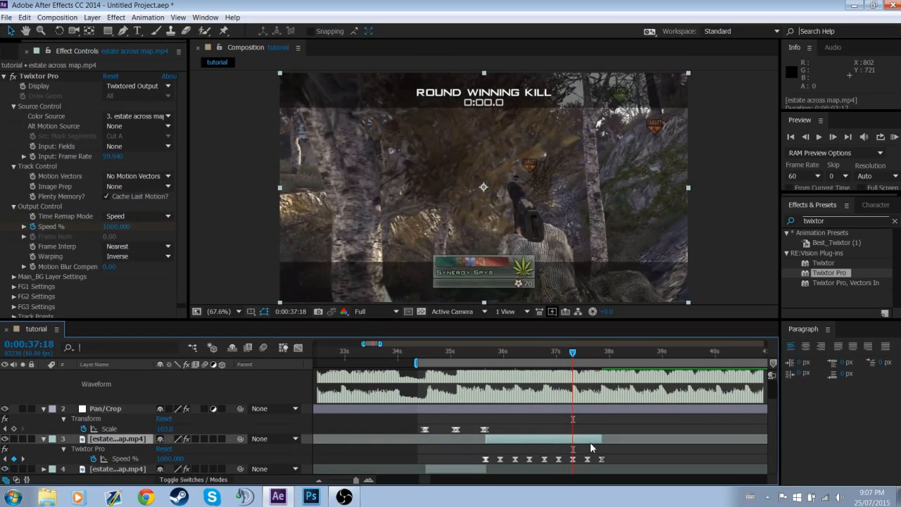
{"action": "key", "text": "alt+bracketright"}
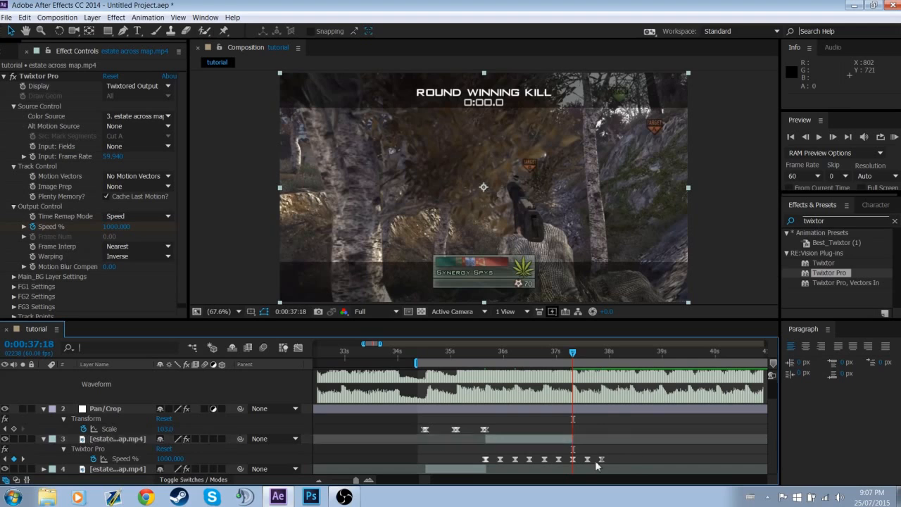
{"action": "left_click_drag", "start_coordinate": [595, 461], "coordinate": [581, 460]}
{"action": "key", "text": "Delete"}
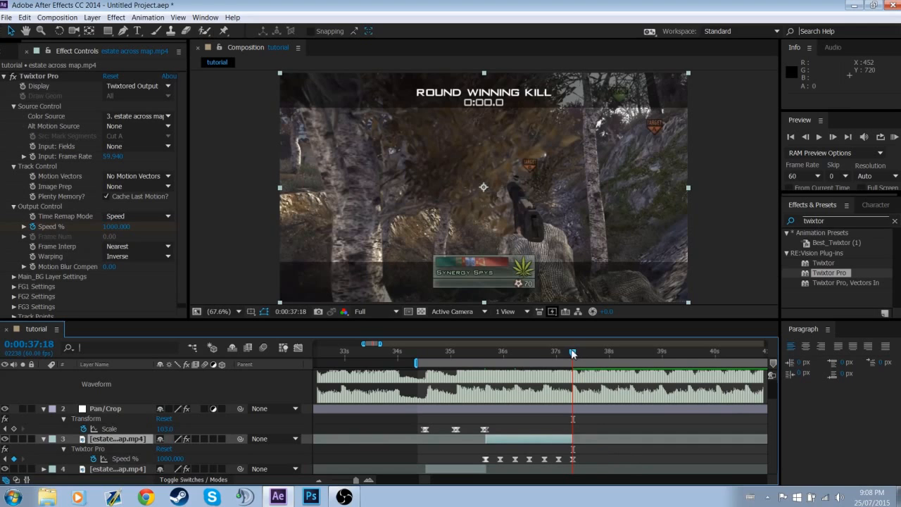
Scrub back to 0:00:36:47 to check the gameplay clip's footage around that beat
{"action": "left_click_drag", "start_coordinate": [573, 354], "coordinate": [555, 383]}
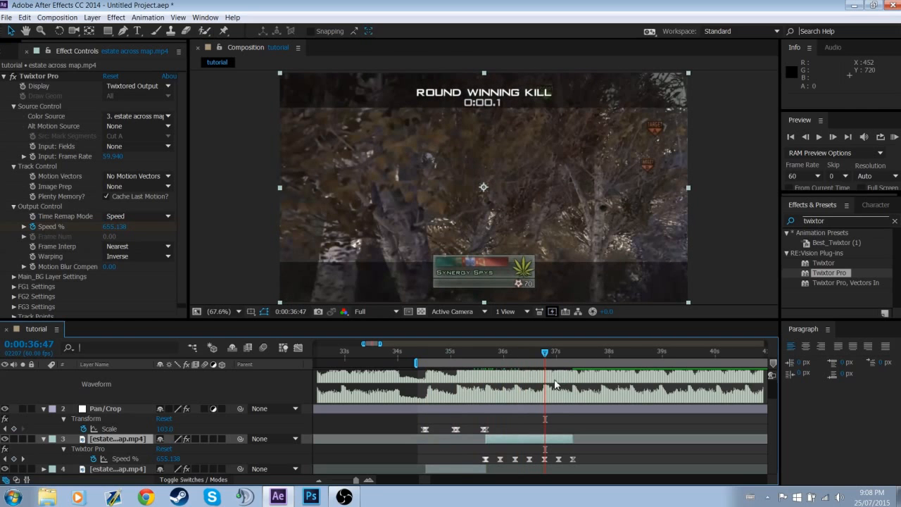